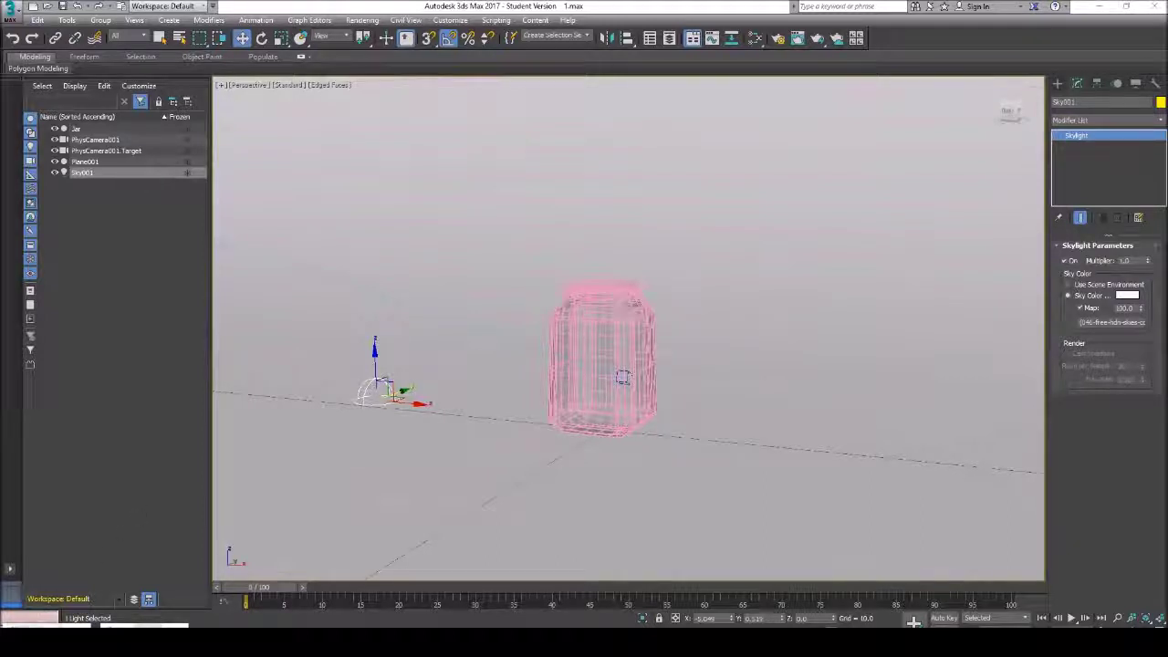
Render the jar scene through PhysCamera001 with Shift+Q.
key("shift+q")
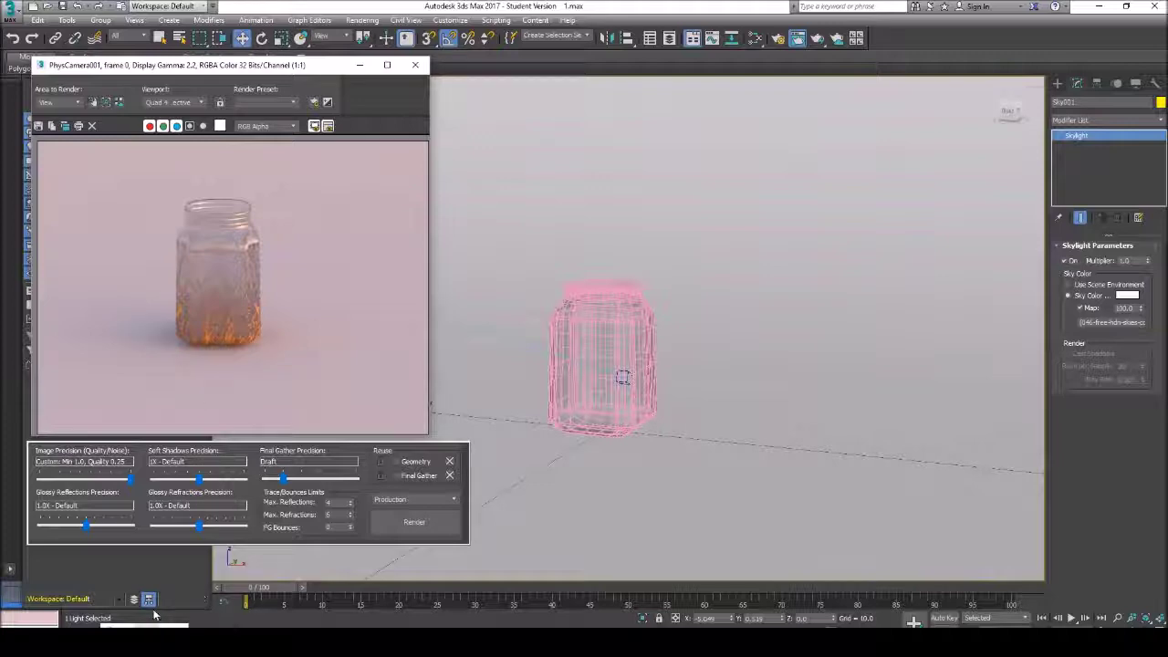
Open the Slate Material Editor, then view dirt_bump_motorcar_3d.jpg in the Photos viewer.
key("m")
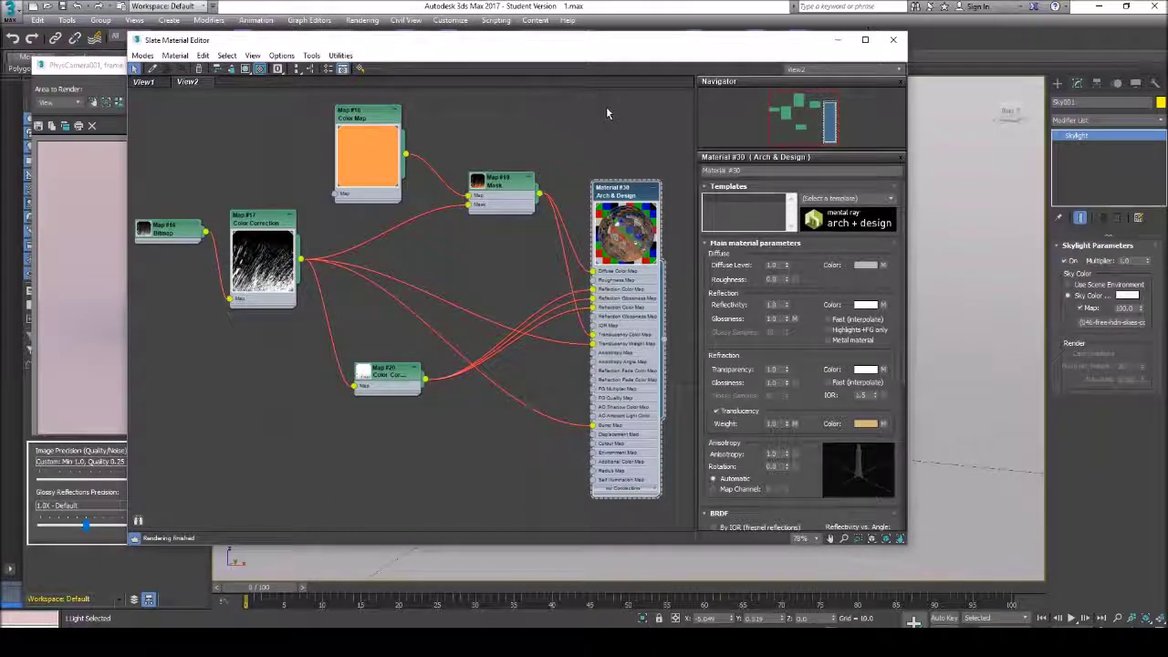
left_click(839, 39)
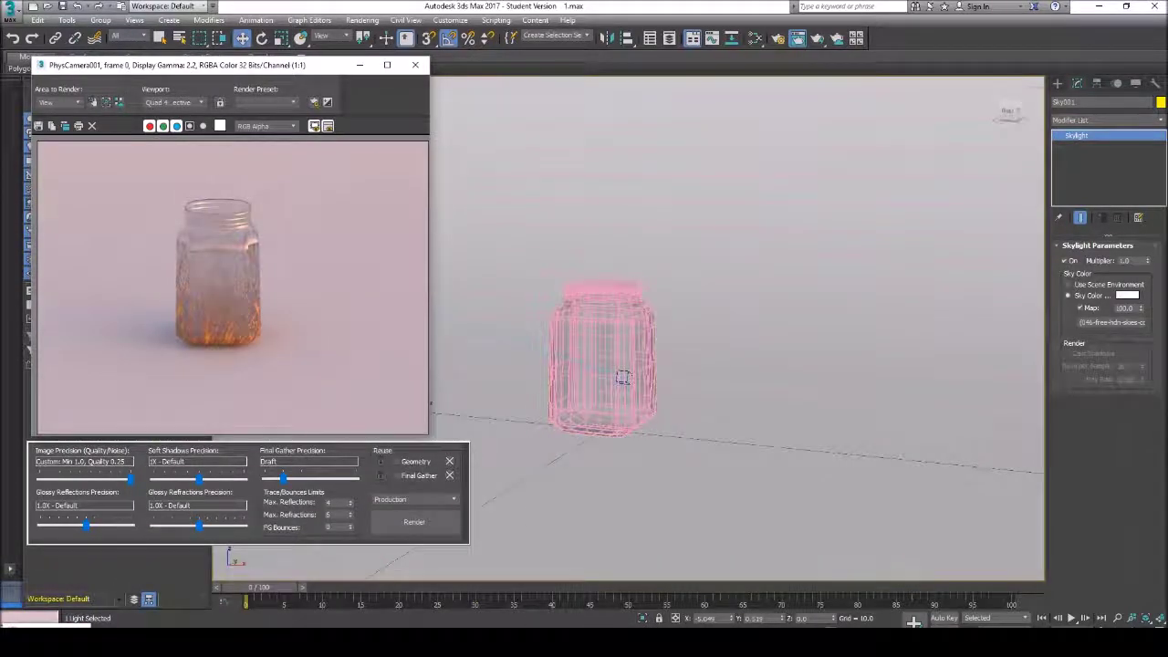
key("alt+Tab")
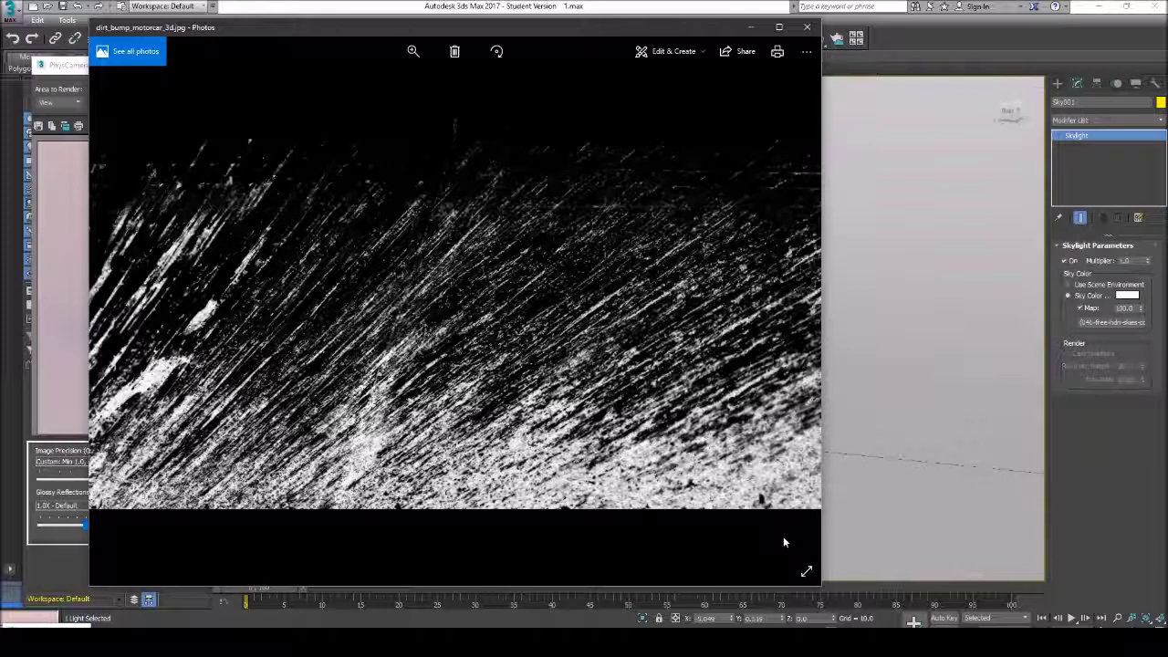
Minimize the Photos viewer showing the dirt texture to return to the jar scene.
left_click(749, 29)
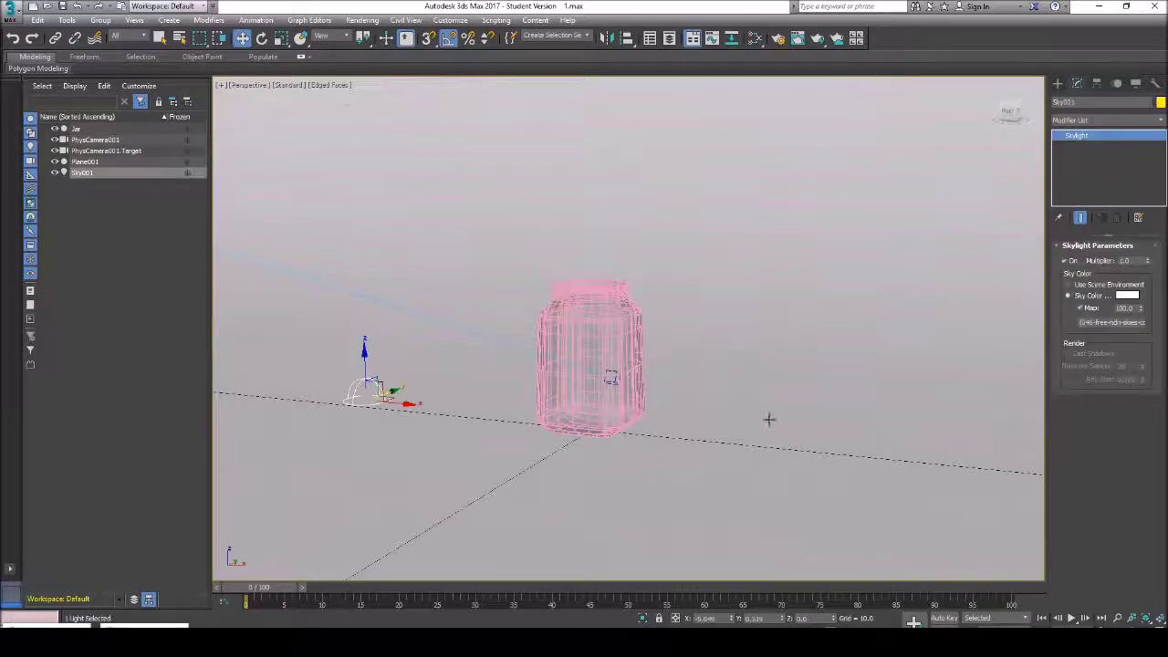
Select and inspect the Jar, Plane001 and Sky001 objects in turn.
scroll(736, 428, "down", 2)
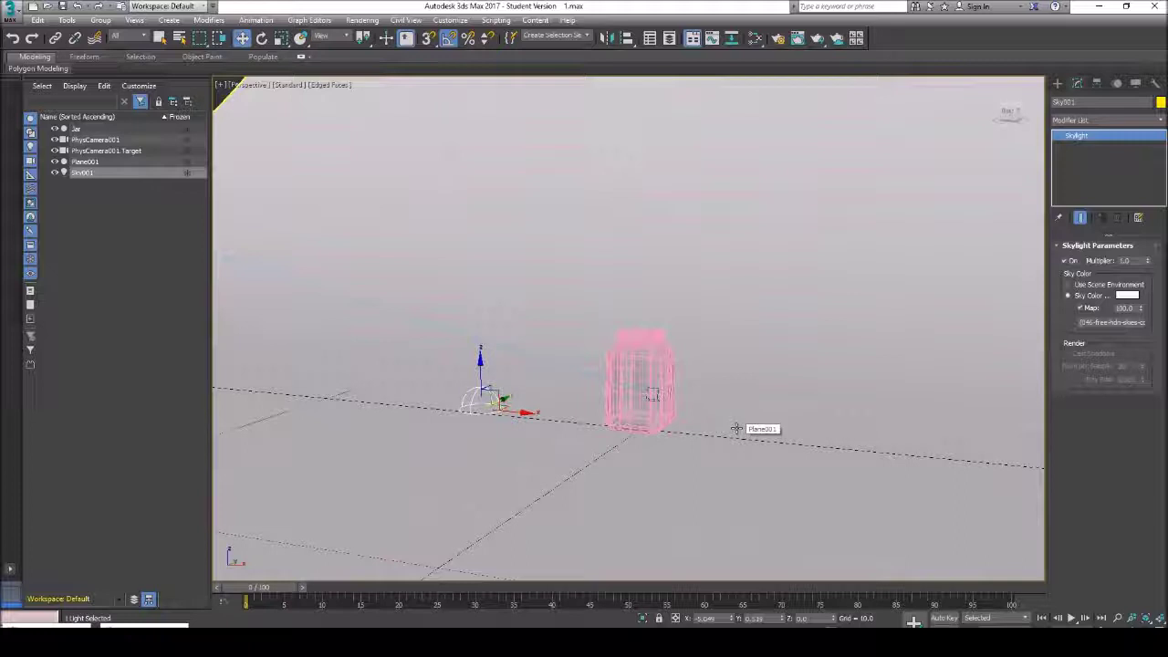
scroll(736, 428, "up", 2)
left_click(600, 333)
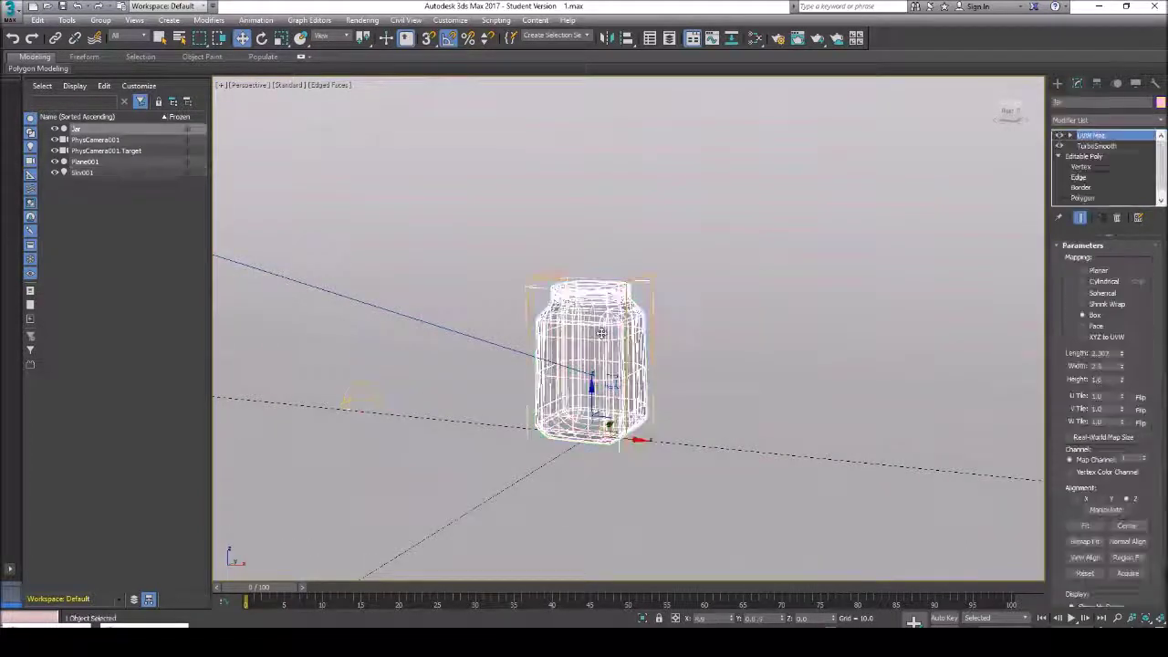
scroll(753, 367, "down", 3)
left_click(759, 370)
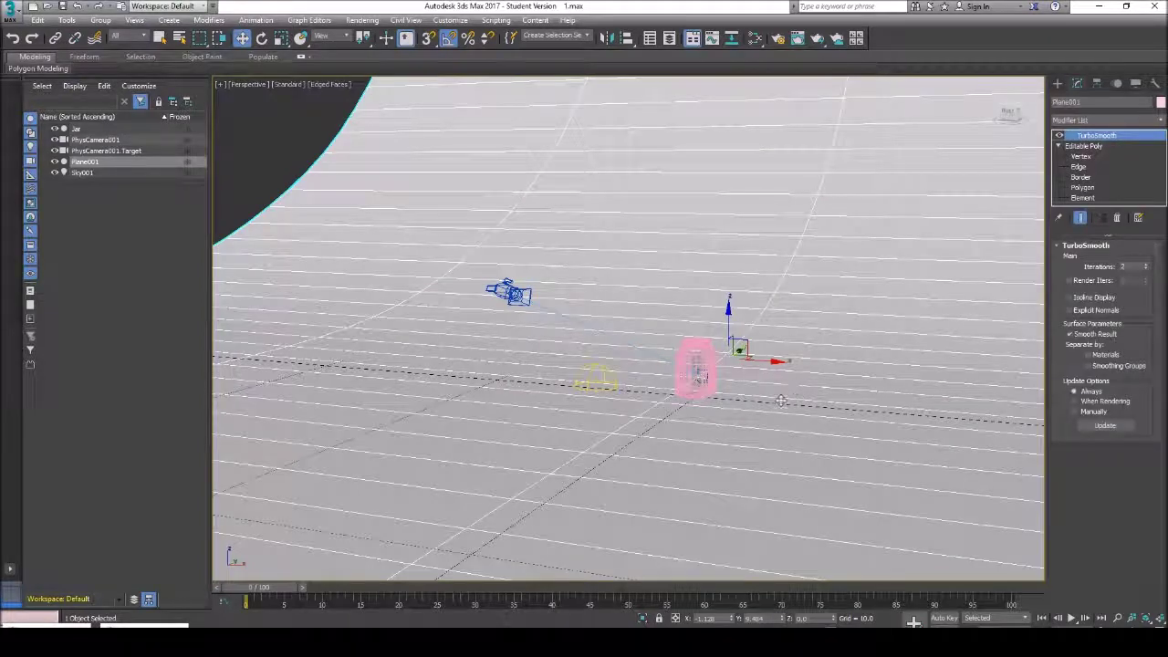
scroll(788, 400, "up", 3)
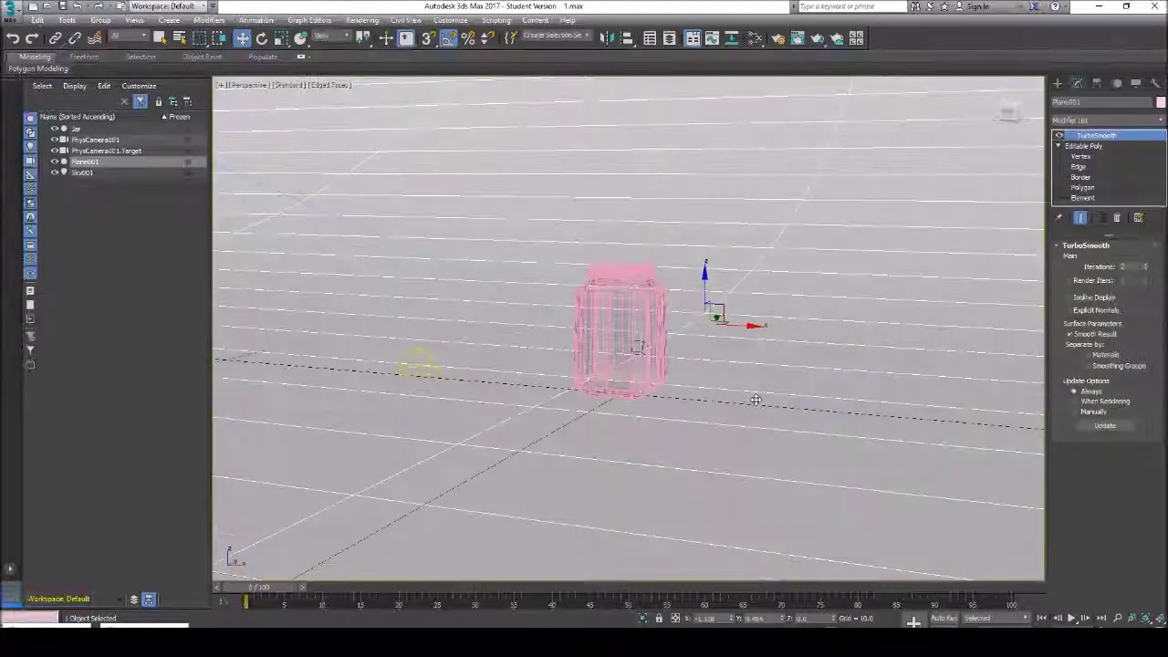
left_click(102, 172)
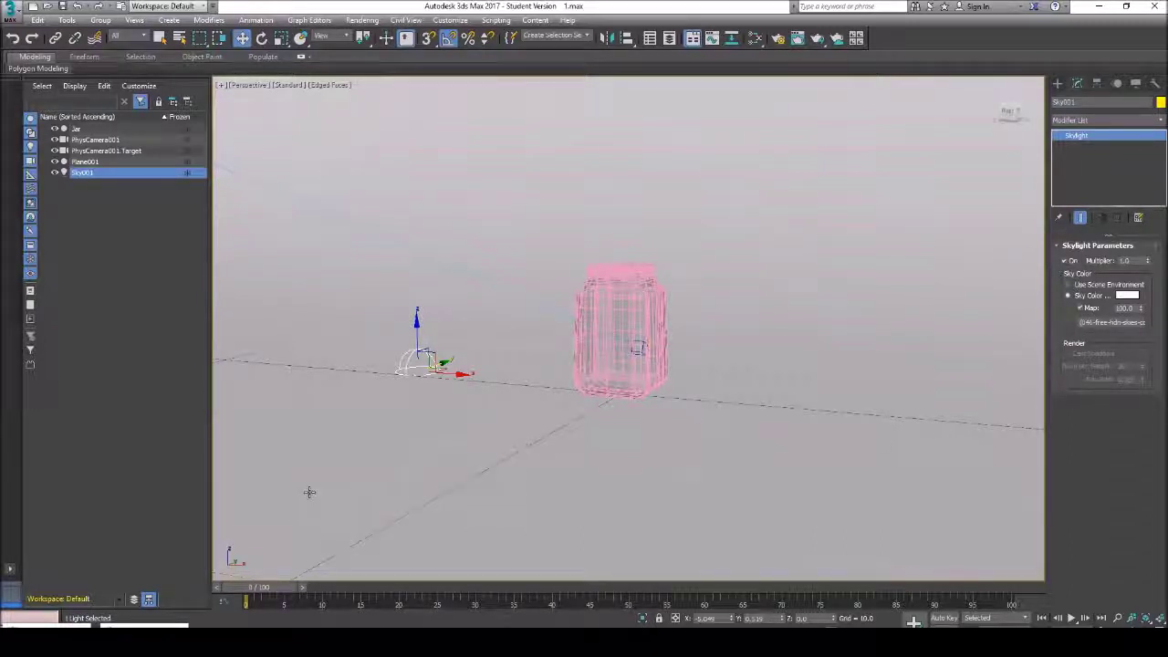
In the Slate Material Editor, create a new view named View3.
key("m")
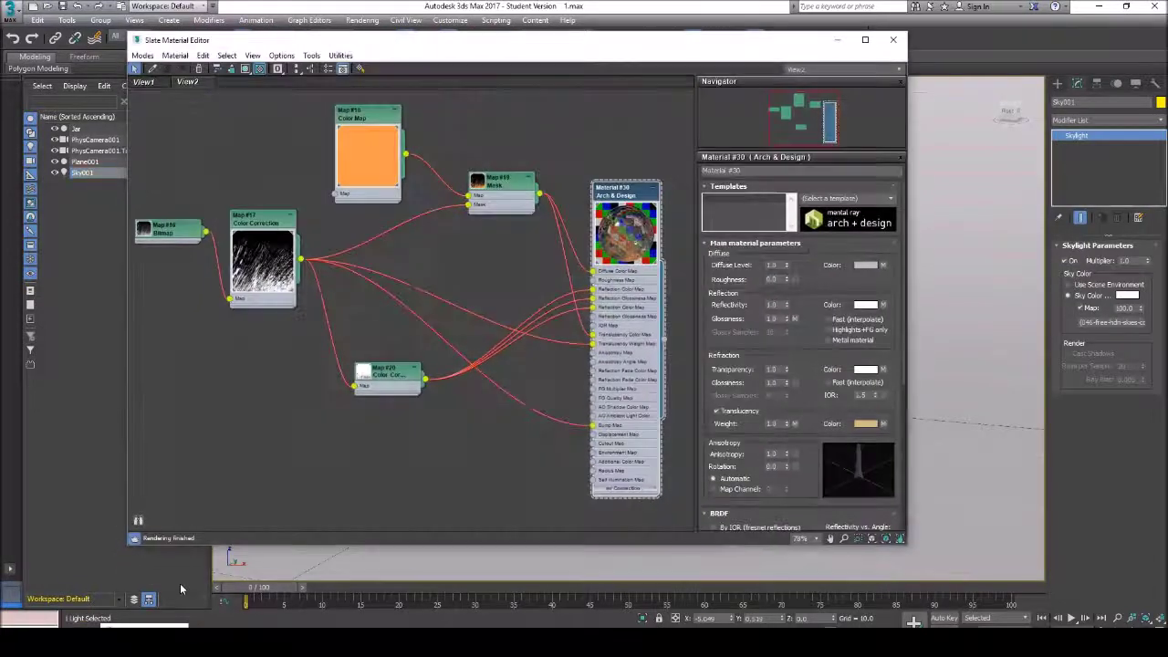
right_click(230, 85)
left_click(243, 93)
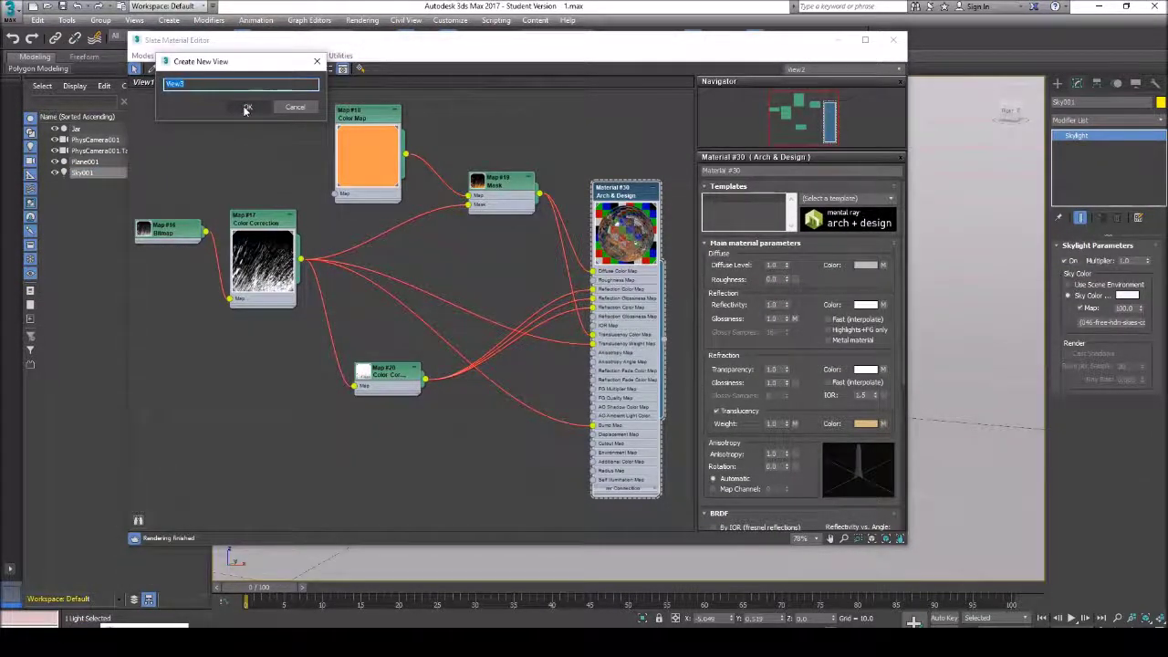
key("End")
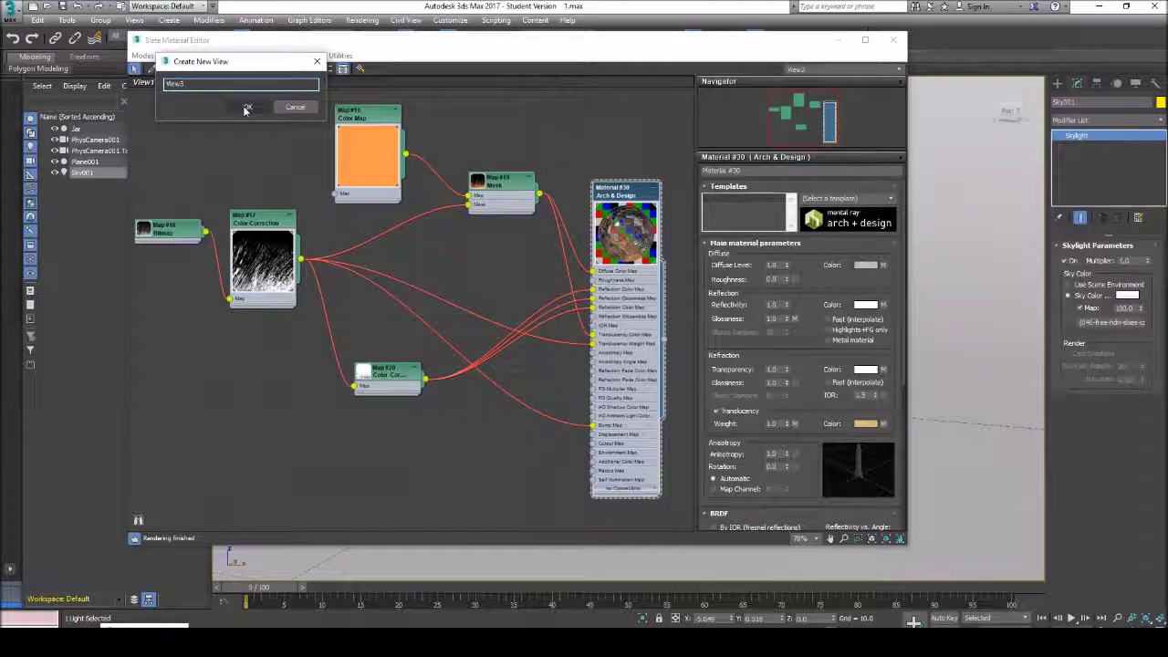
left_click(247, 108)
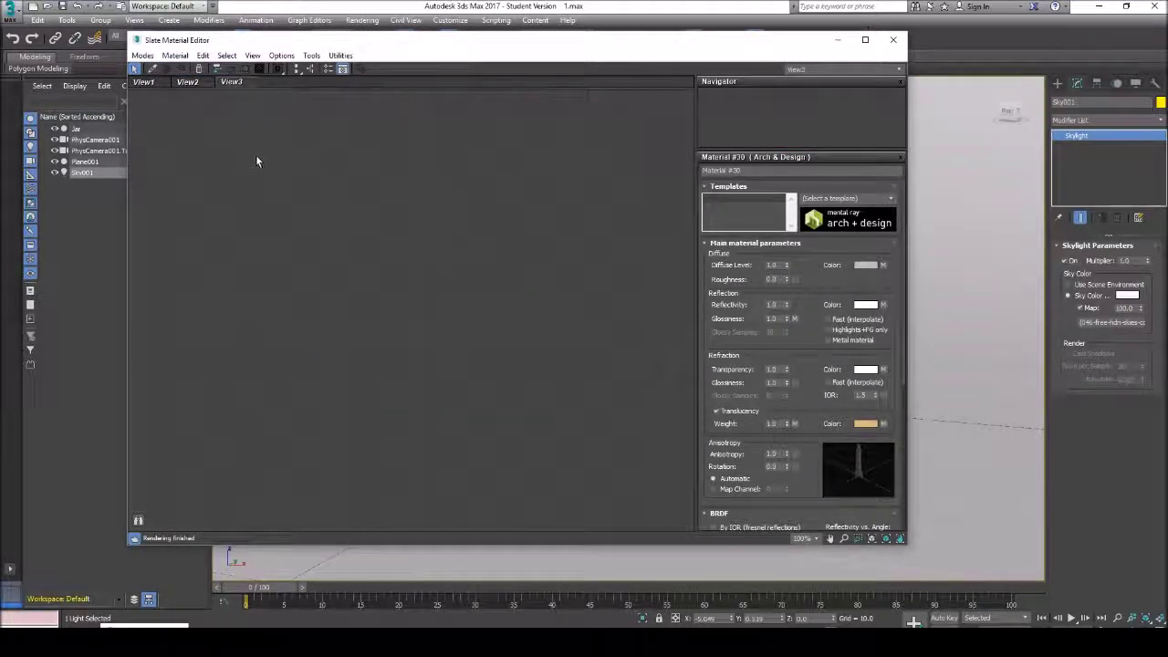
Add a mental ray Arch & Design material node, Material #31, to View3.
right_click(194, 168)
mouse_move(244, 182)
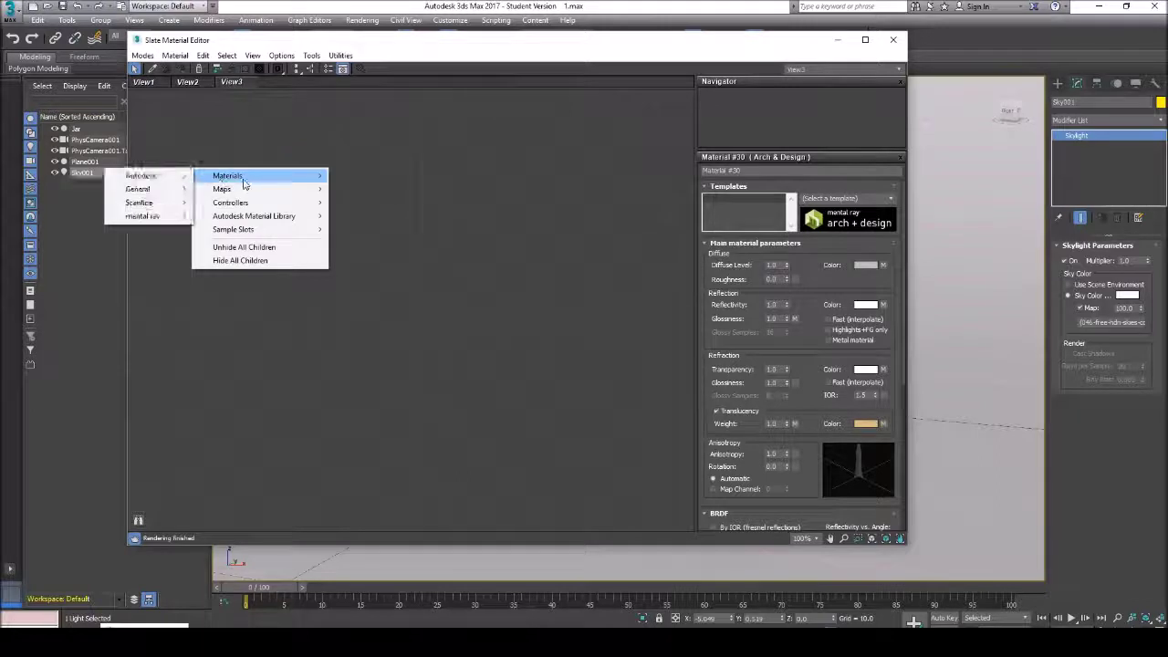
mouse_move(174, 175)
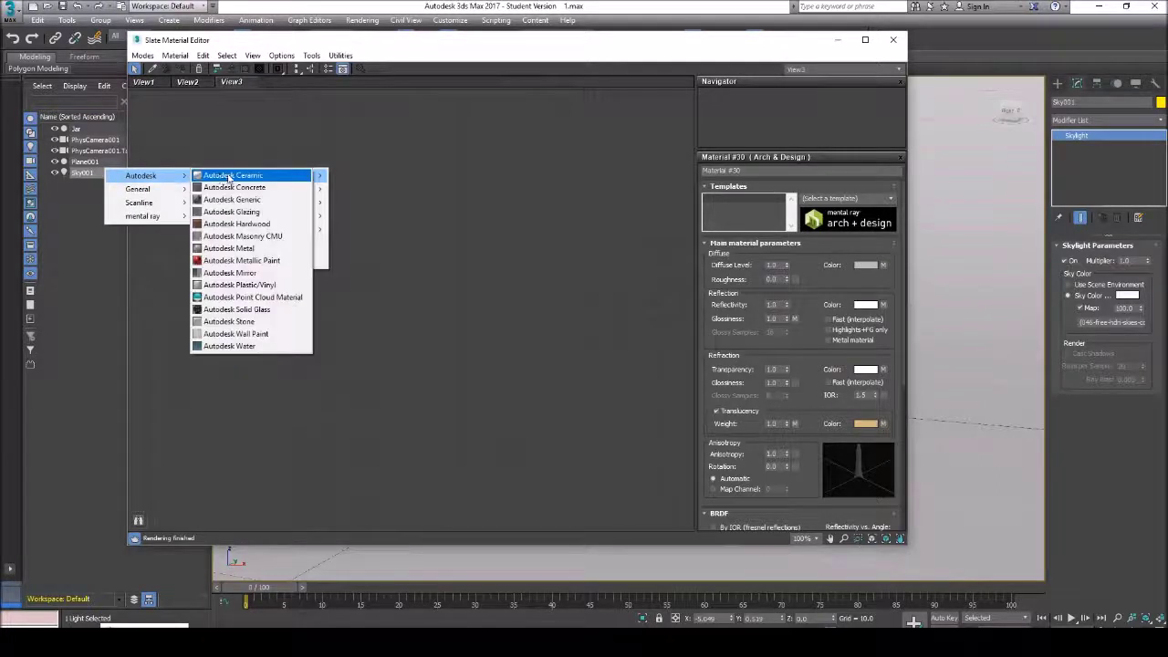
right_click(376, 186)
mouse_move(410, 188)
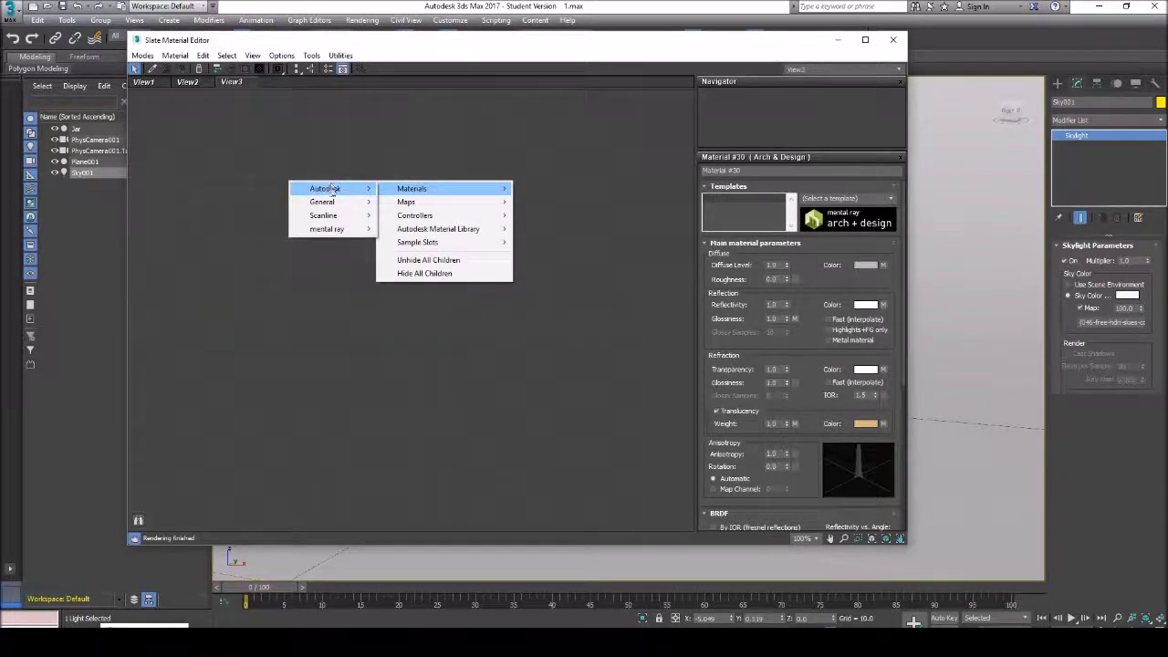
mouse_move(326, 229)
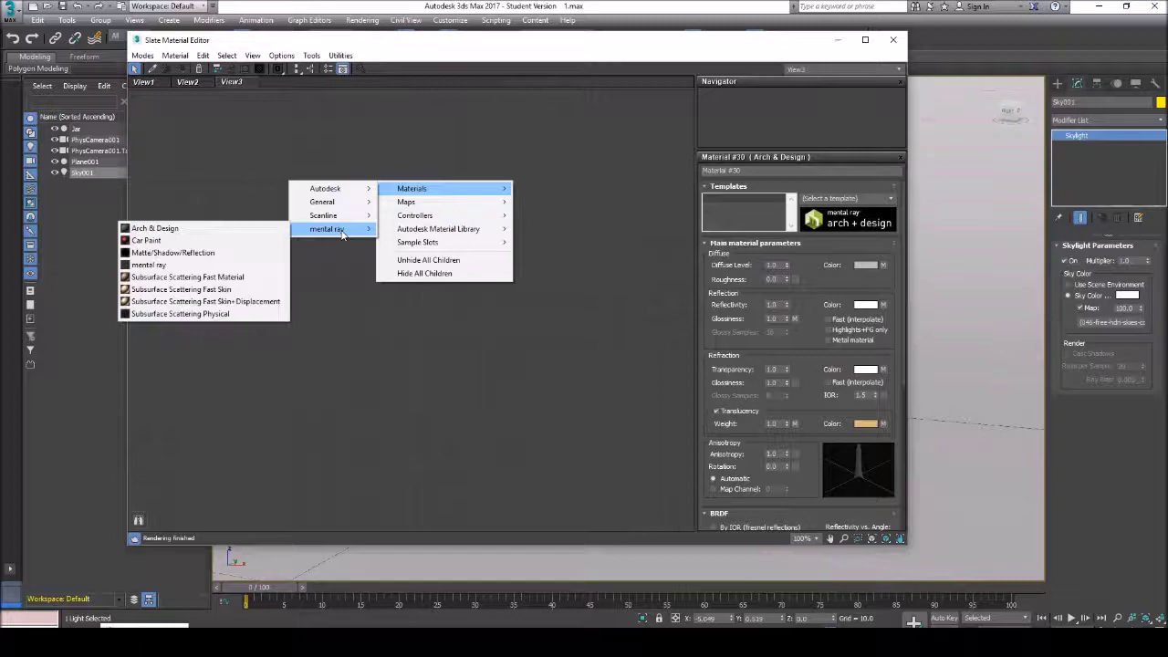
left_click(187, 229)
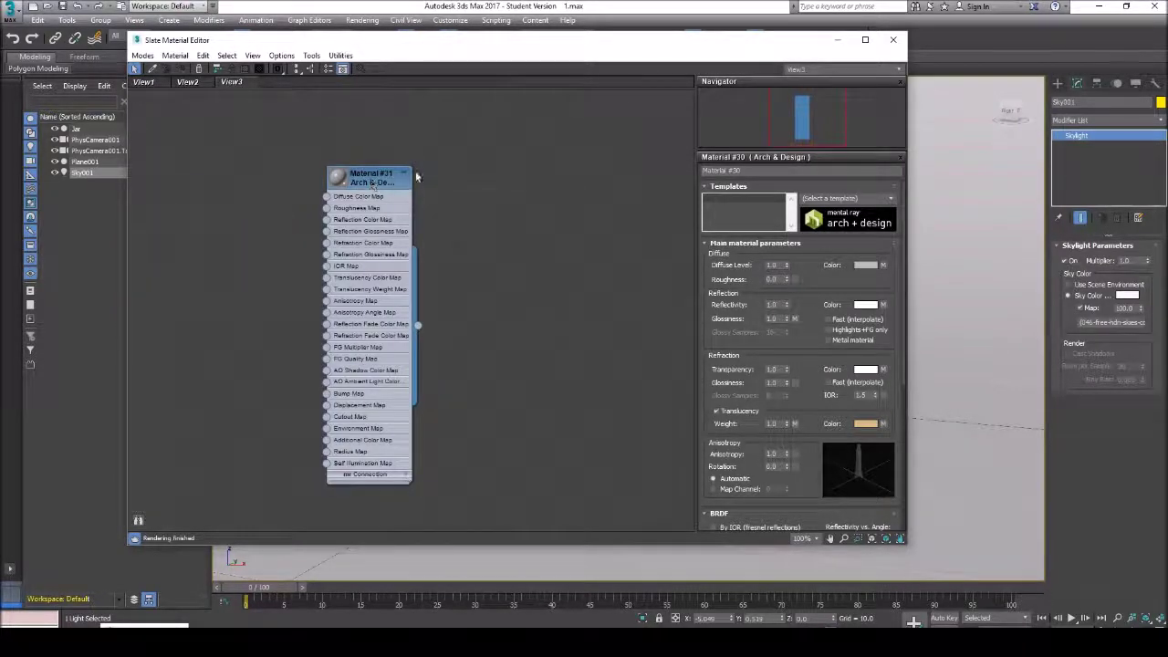
Assign Material #31 to the selected jar.
left_click_drag(649, 43, 584, 94)
left_click(622, 267)
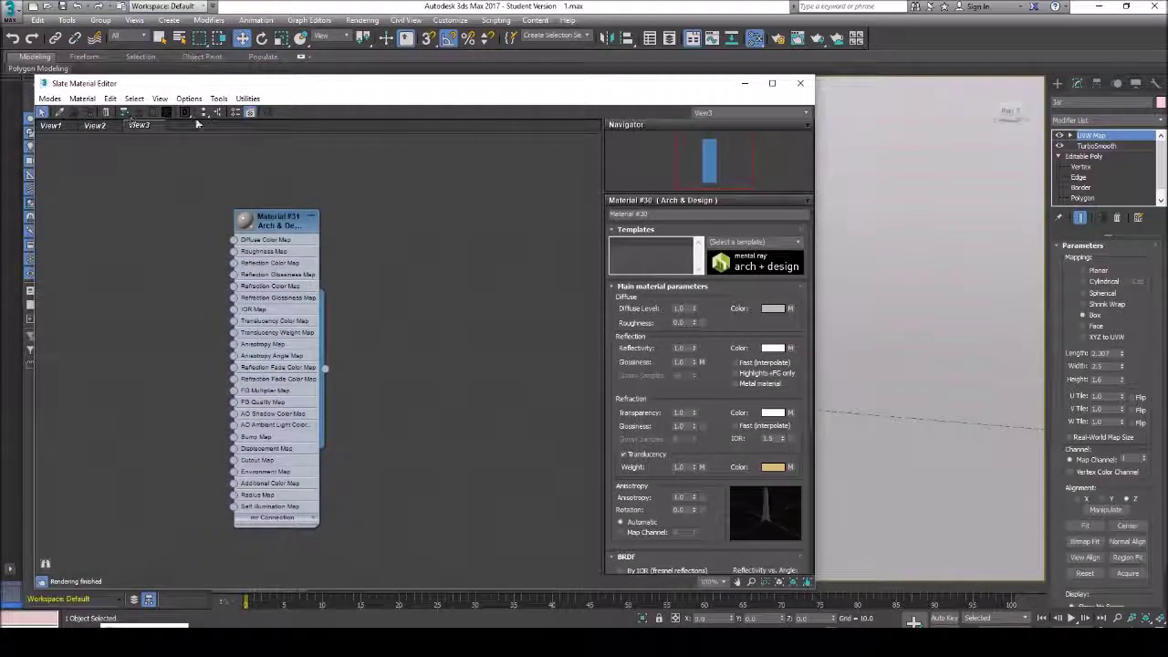
key("ctrl+a")
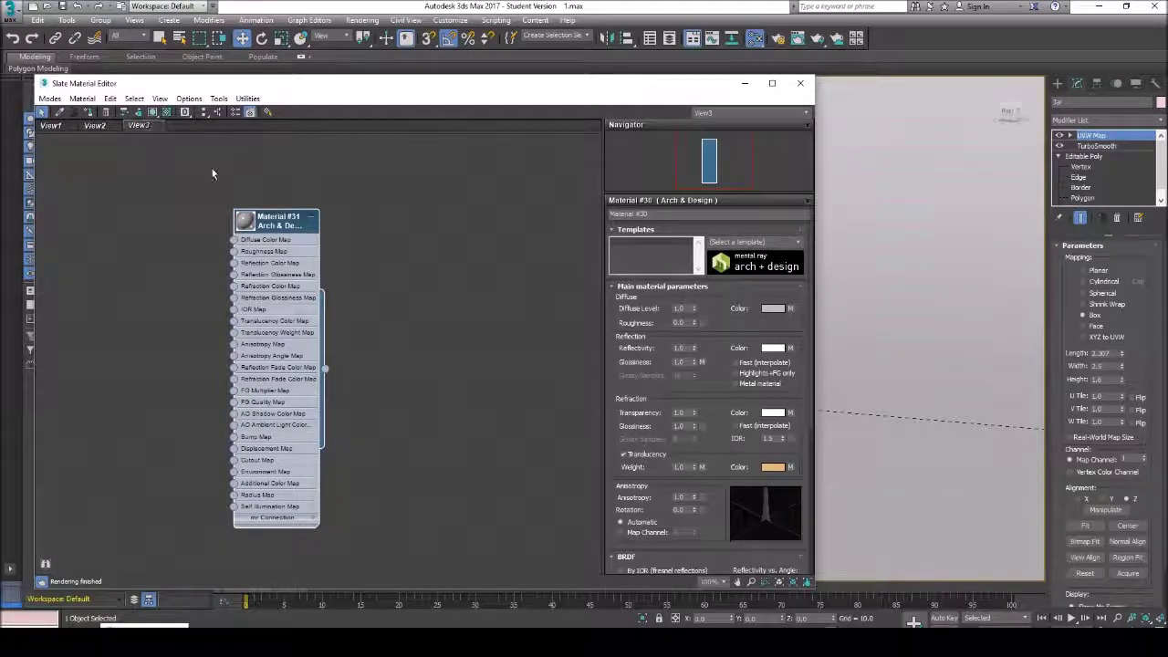
Minimize the material editor and render the jar from the PhysCamera001 view.
left_click_drag(659, 91, 730, 99)
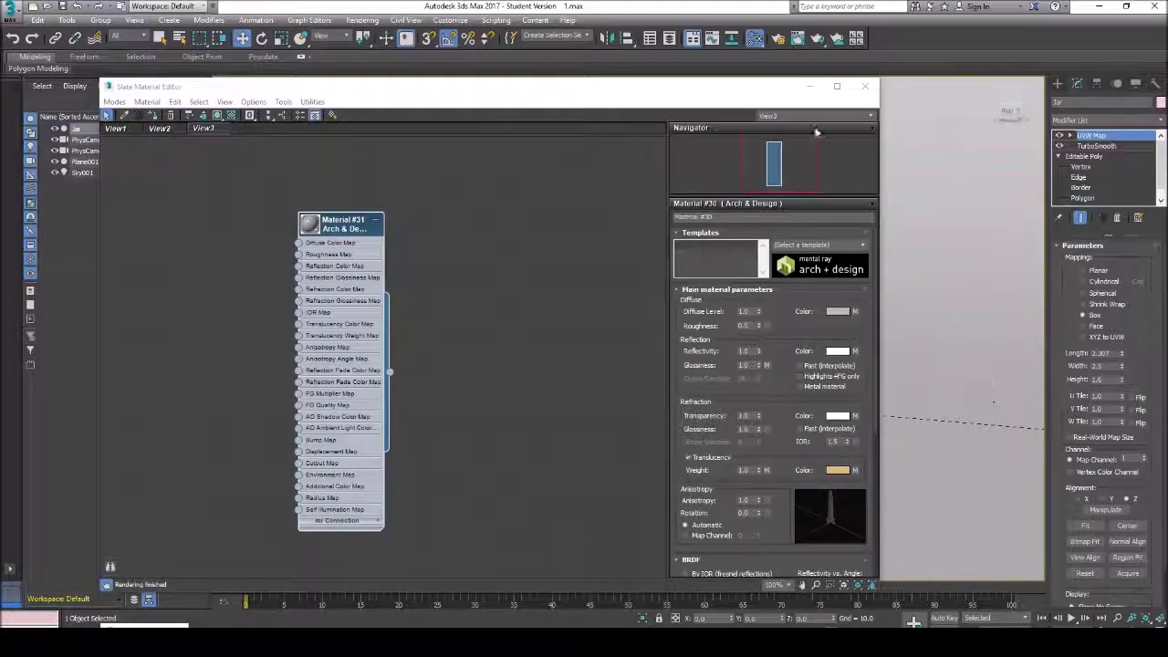
left_click(809, 85)
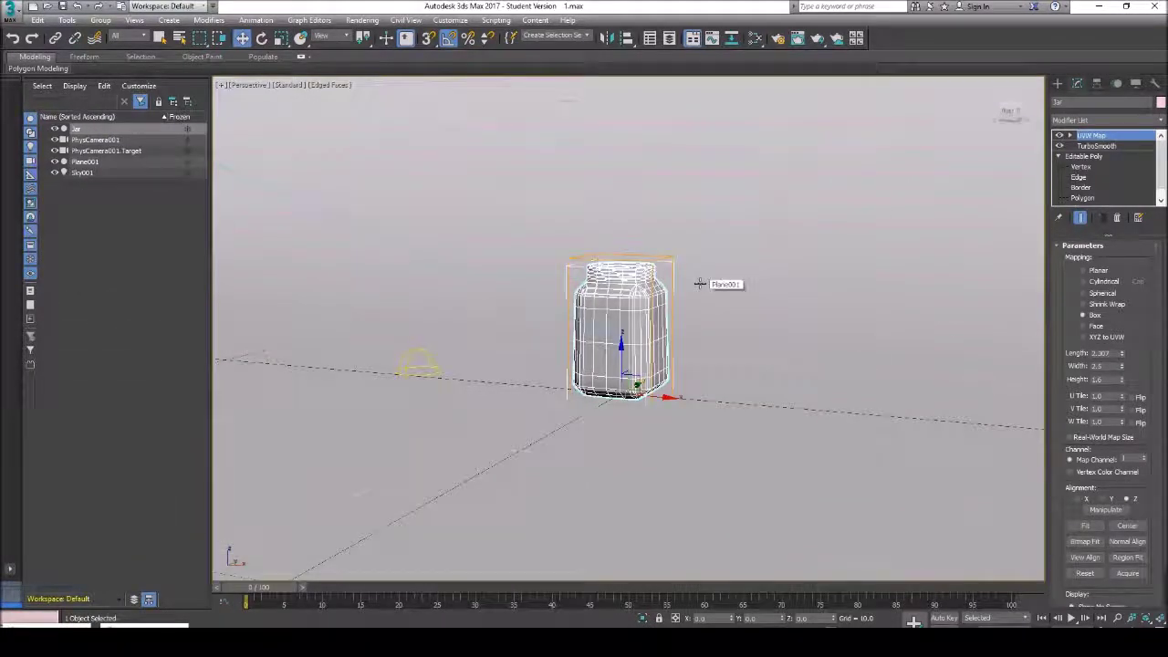
key("c")
key("shift+q")
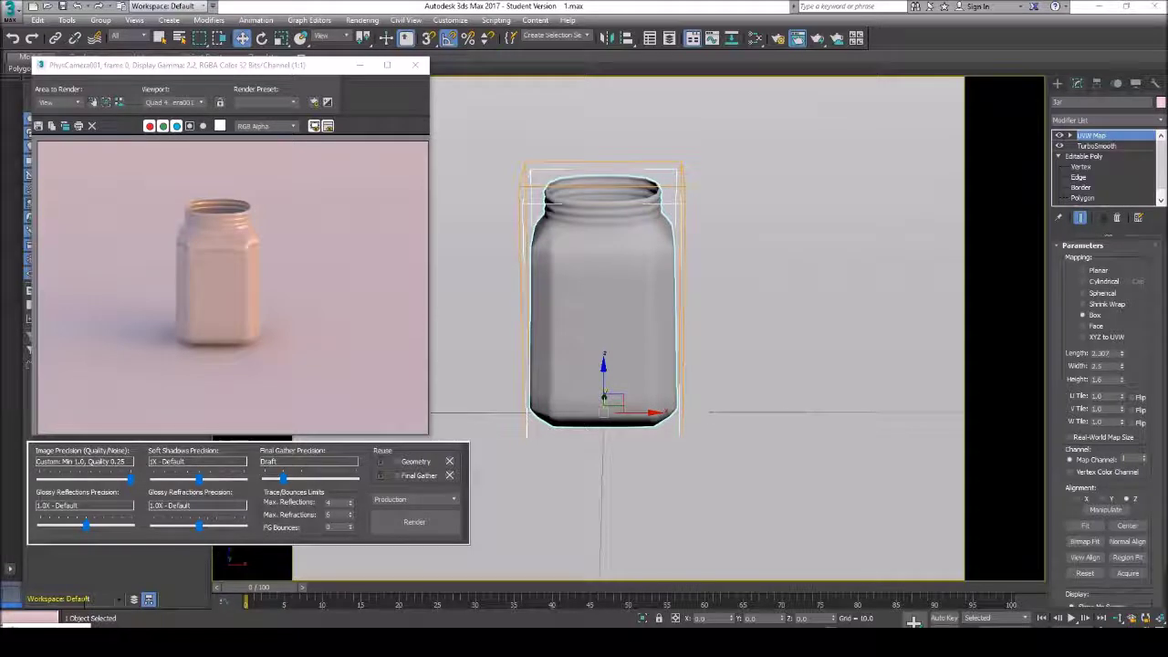
Reopen the Slate Material Editor and show the Maps category list in View3.
key("m")
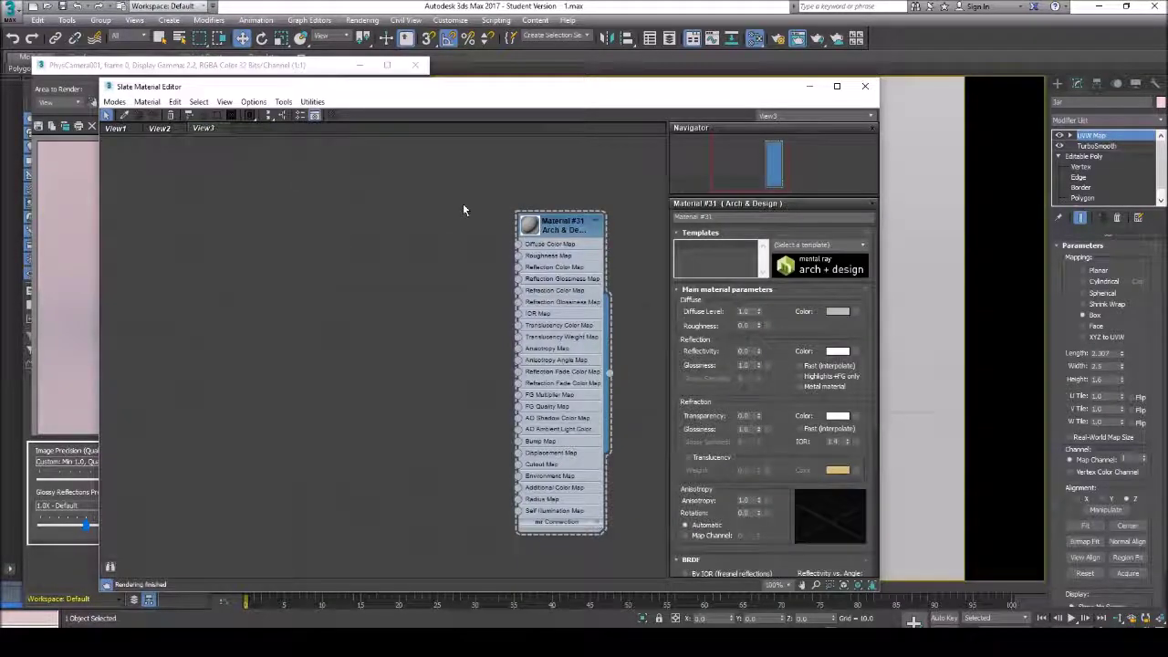
right_click(163, 233)
mouse_move(203, 254)
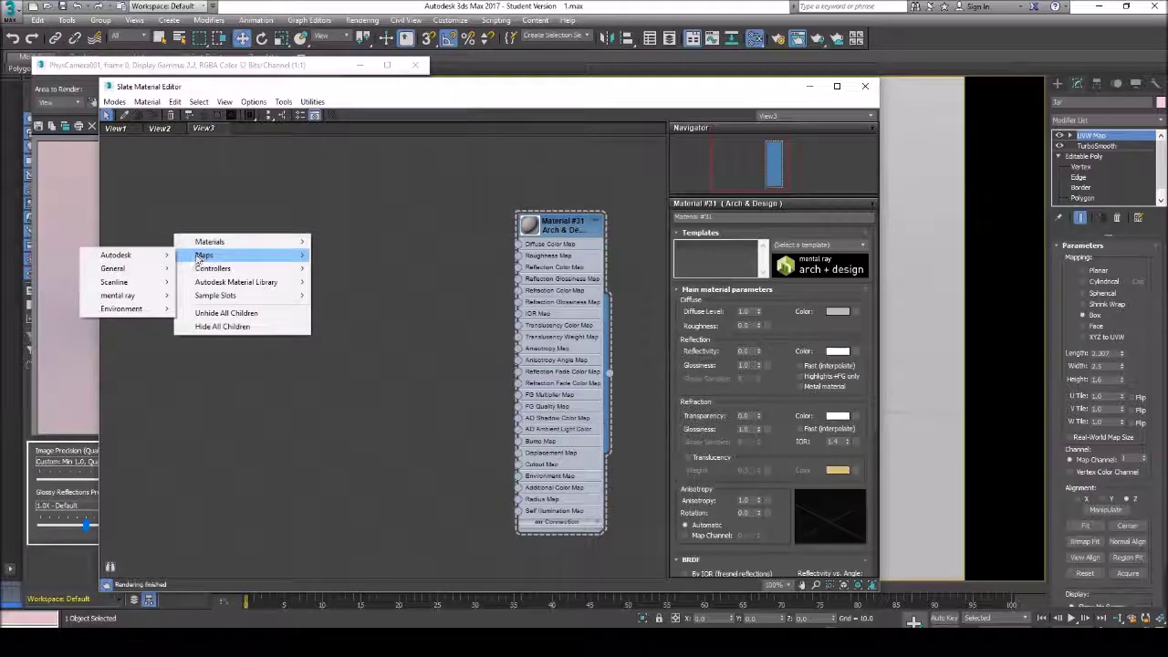
mouse_move(152, 297)
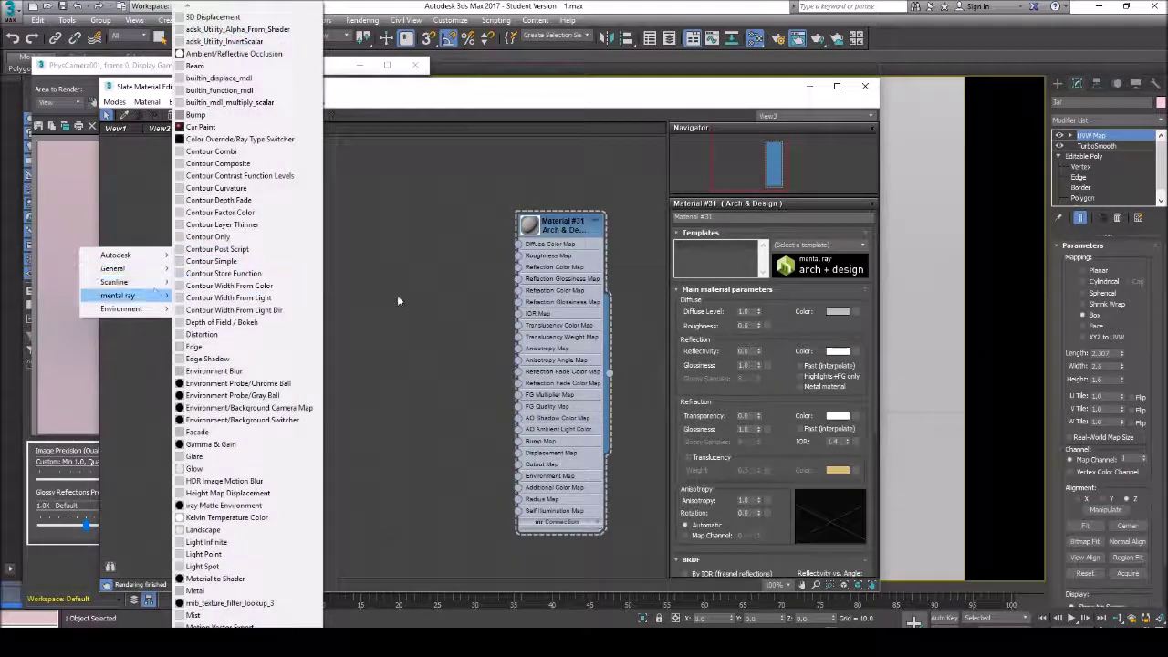
left_click(396, 293)
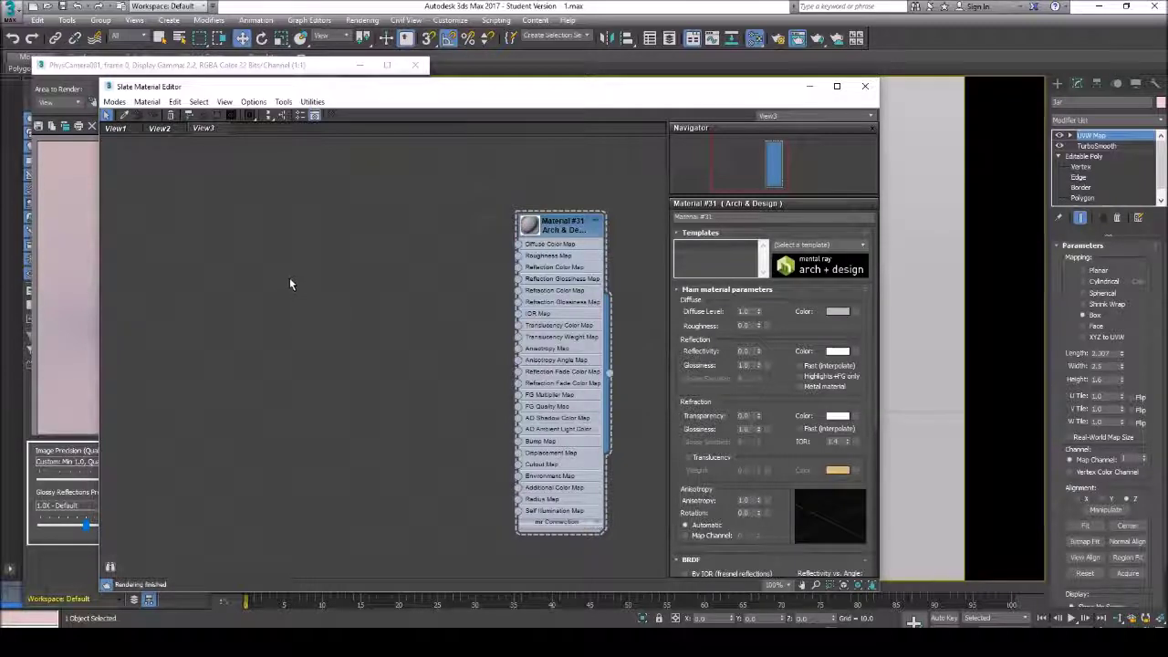
right_click(170, 255)
mouse_move(202, 274)
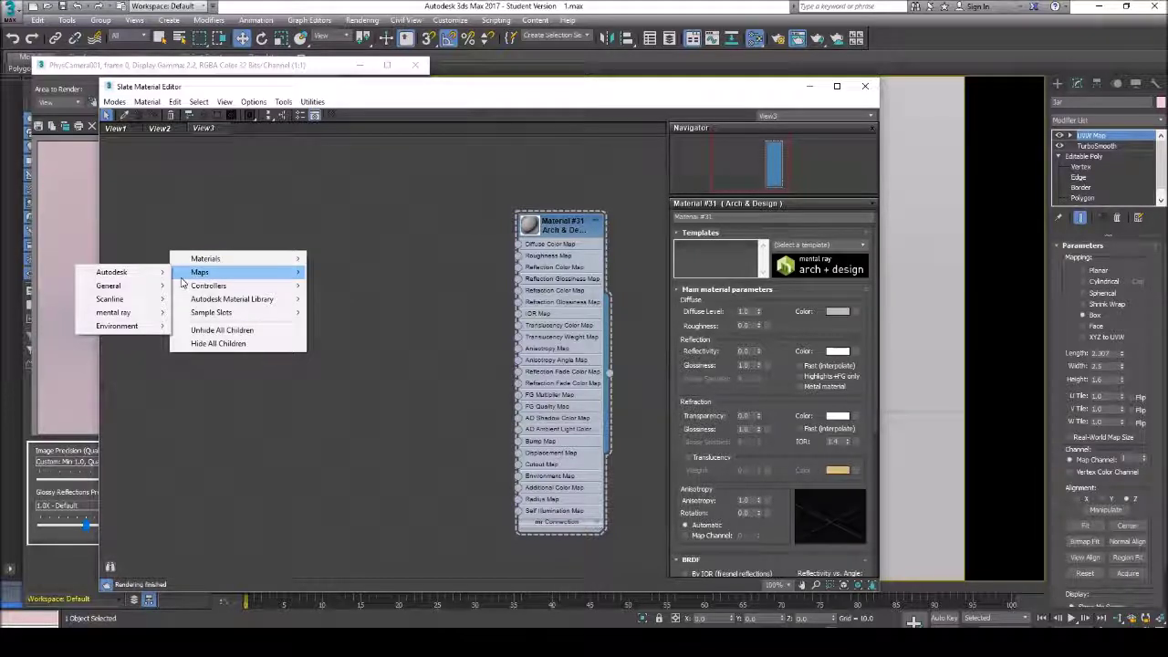
Add a Bitmap Map #22 of dirt_bump_motorcar_3d and wire it into Material #31's Diffuse Color.
right_click(215, 222)
mouse_move(226, 241)
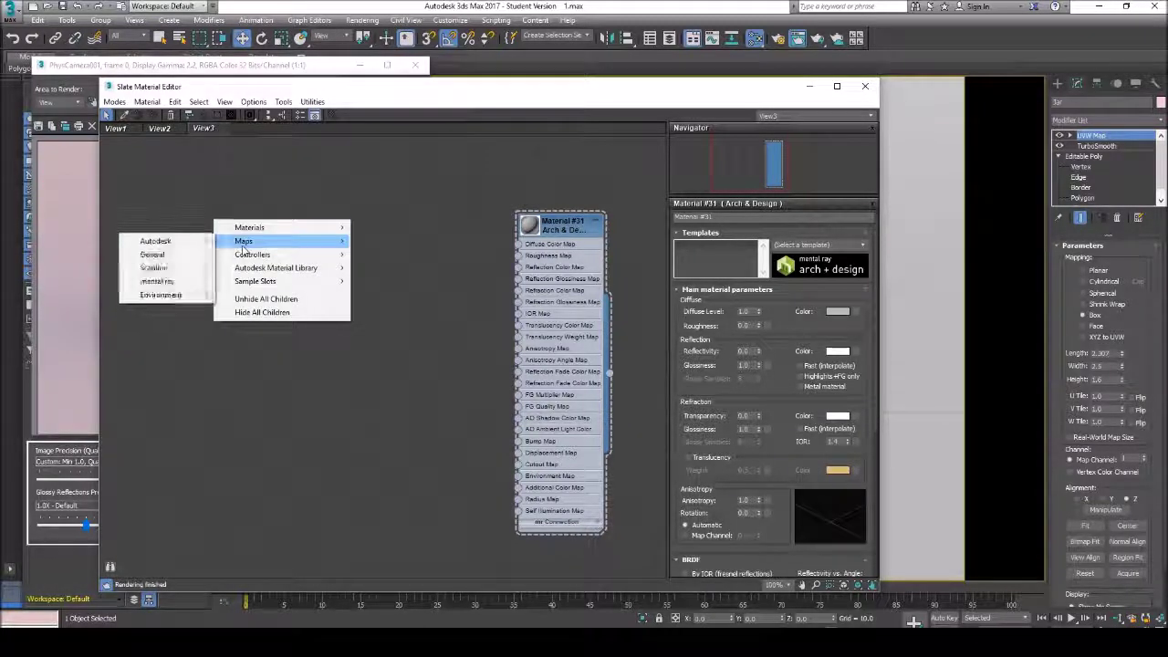
mouse_move(173, 255)
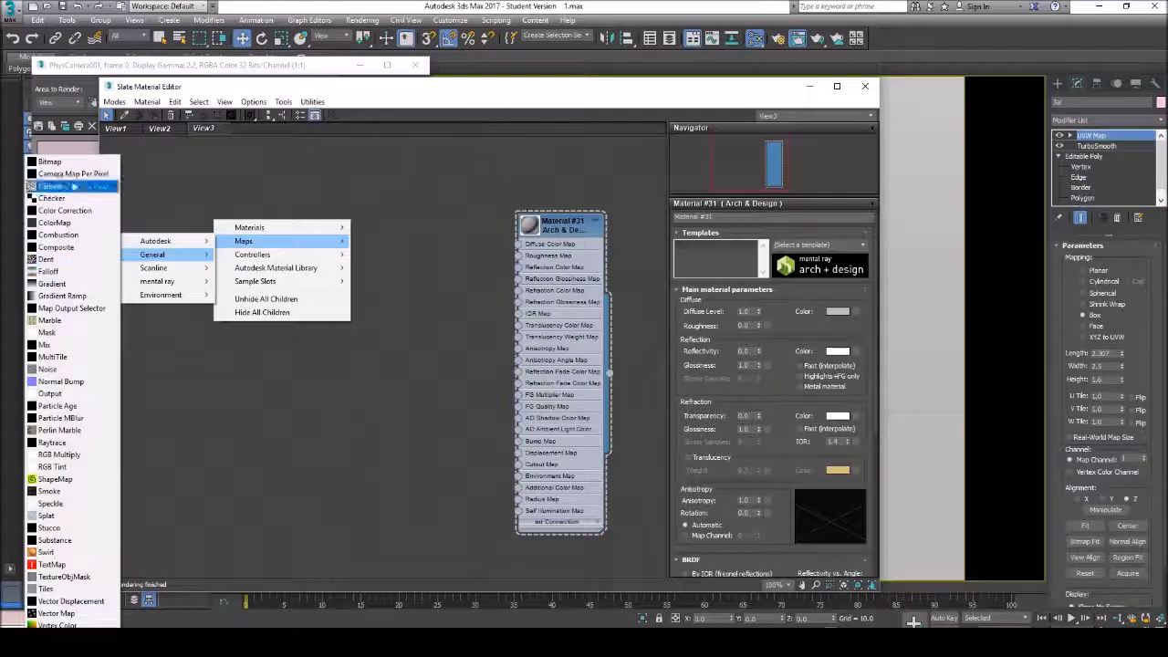
left_click(75, 162)
left_click(180, 118)
double_click(181, 118)
left_click_drag(224, 214, 226, 271)
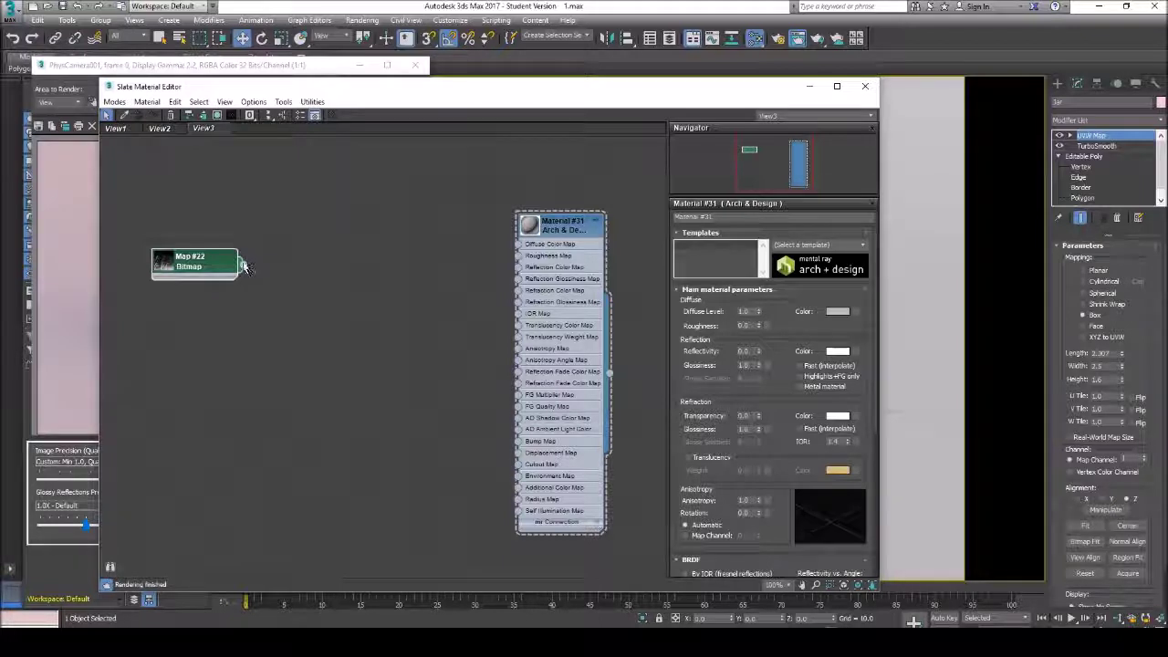
left_click_drag(242, 266, 398, 265)
left_click_drag(485, 246, 519, 245)
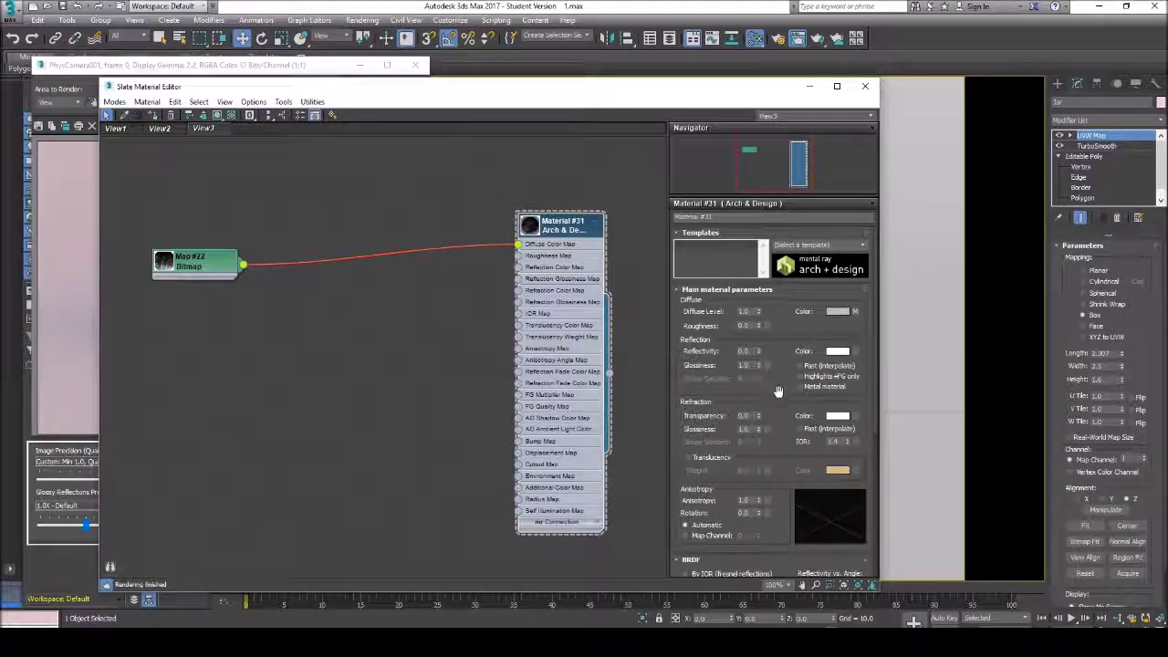
Re-render the jar to see the dirt map on the diffuse colour.
double_click(743, 350)
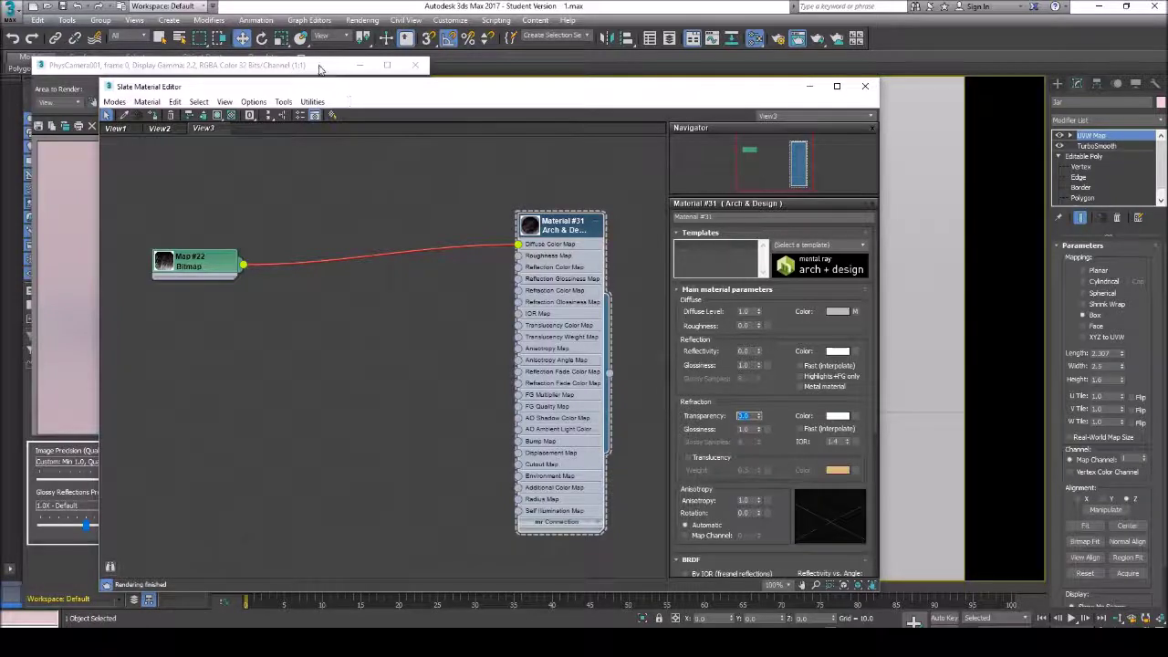
left_click(64, 365)
left_click(415, 522)
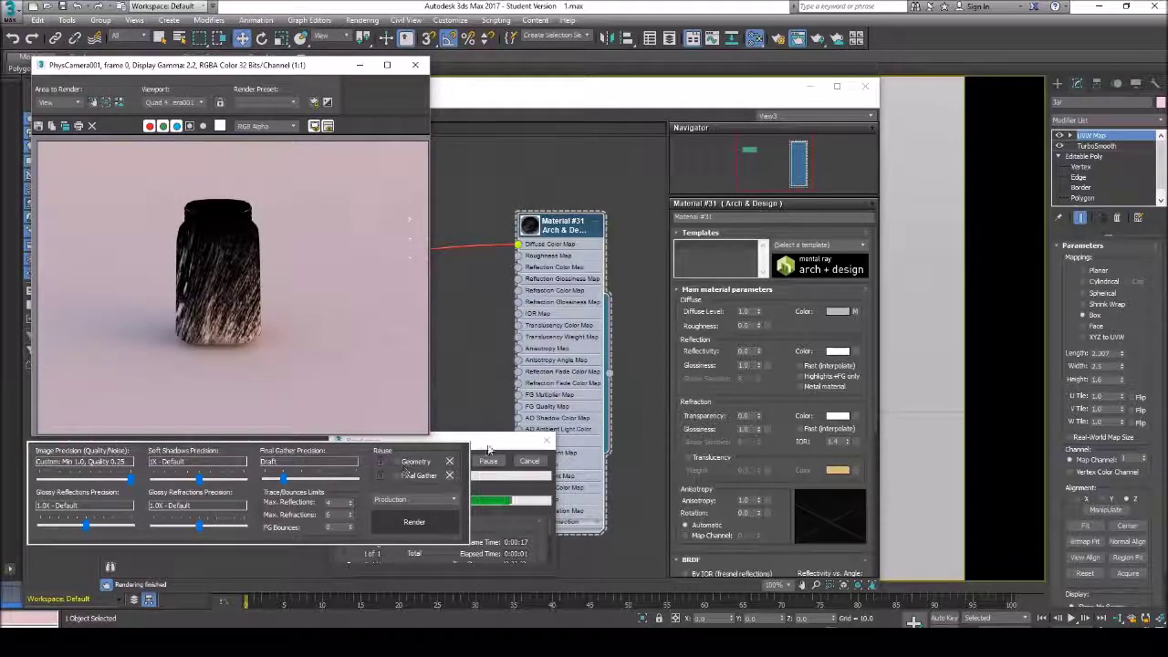
left_click_drag(488, 449, 639, 408)
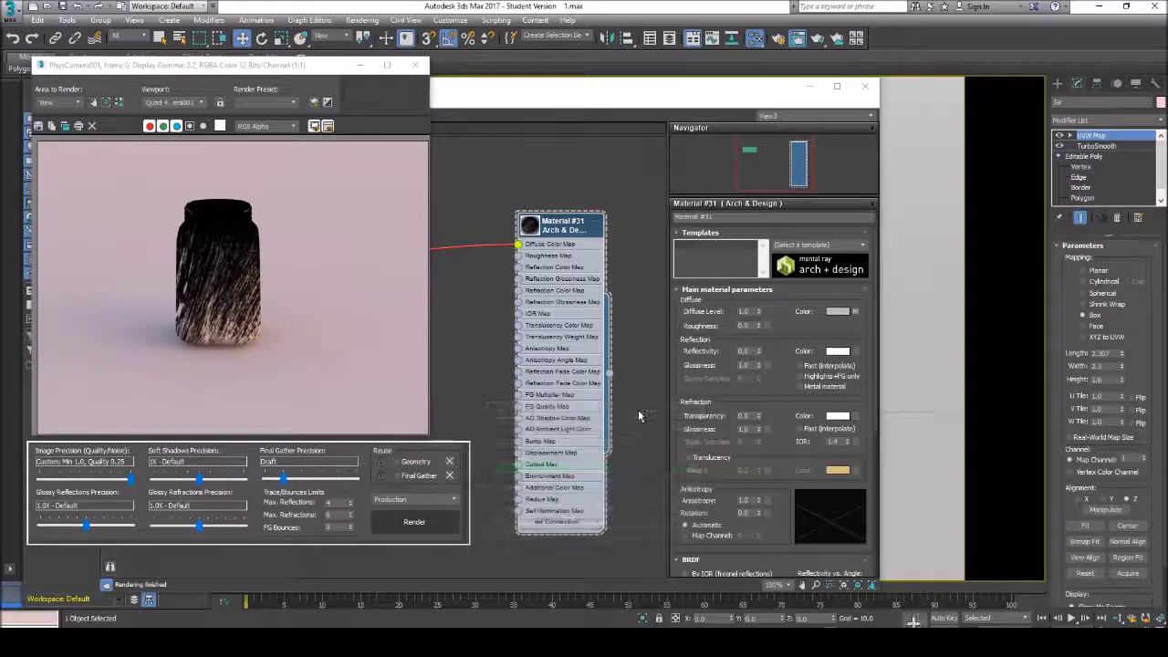
Set Area to Render to Region, resize the region tightly around the jar, and minimize the frame window.
left_click(57, 101)
left_click(55, 129)
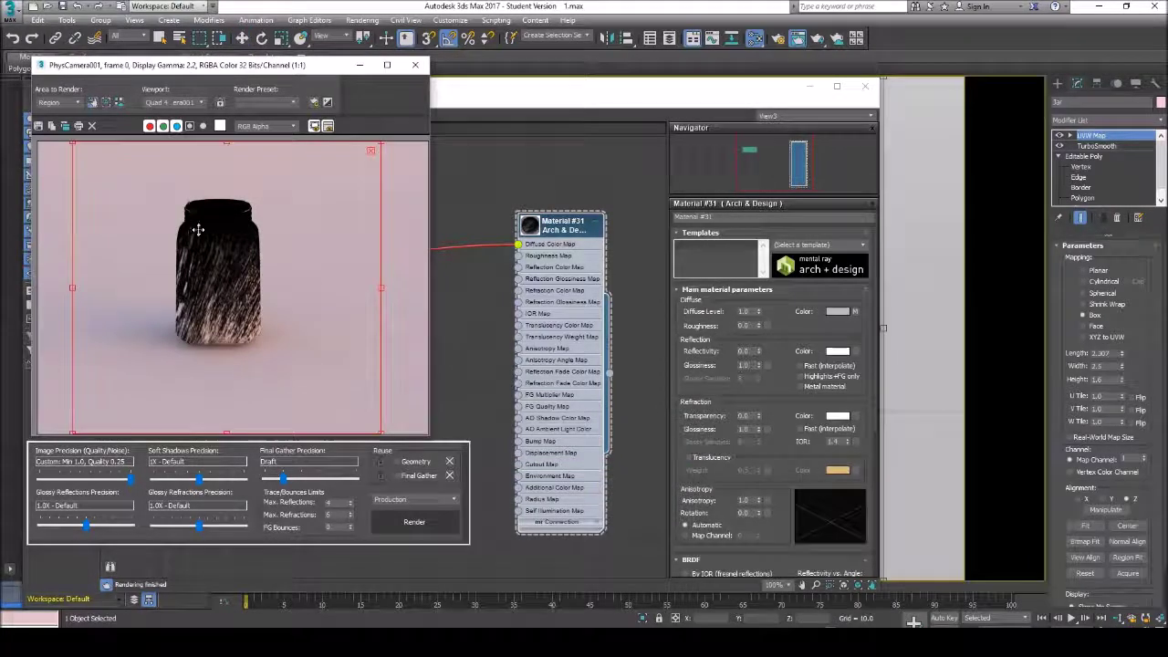
left_click_drag(73, 142, 164, 192)
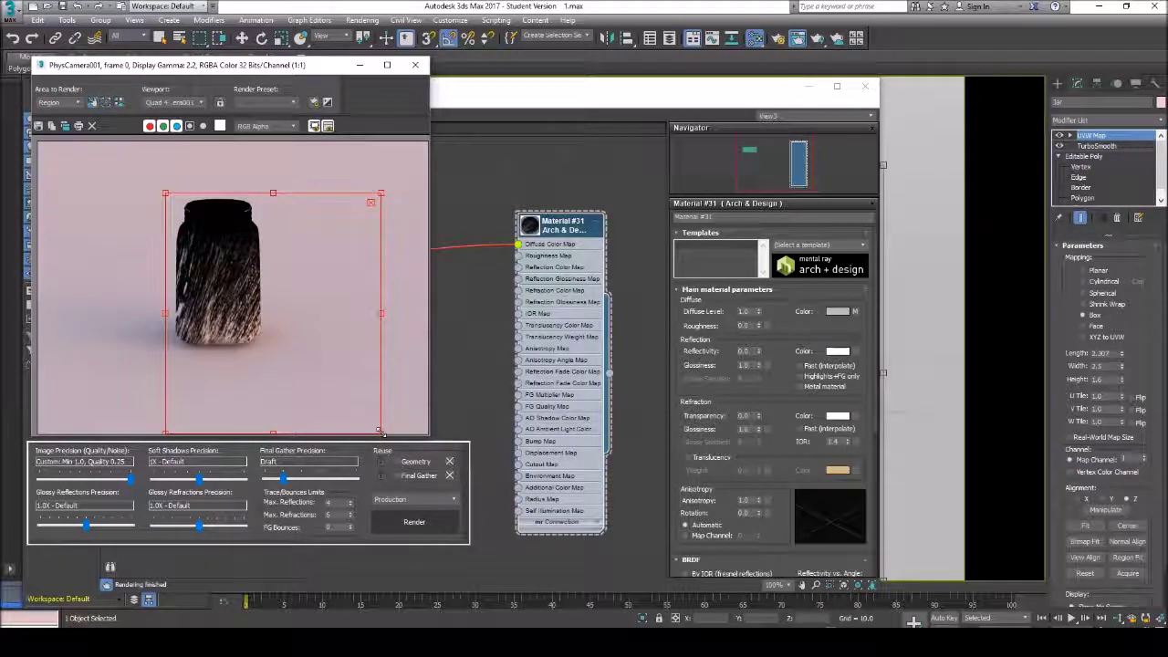
left_click(78, 104)
left_click(47, 130)
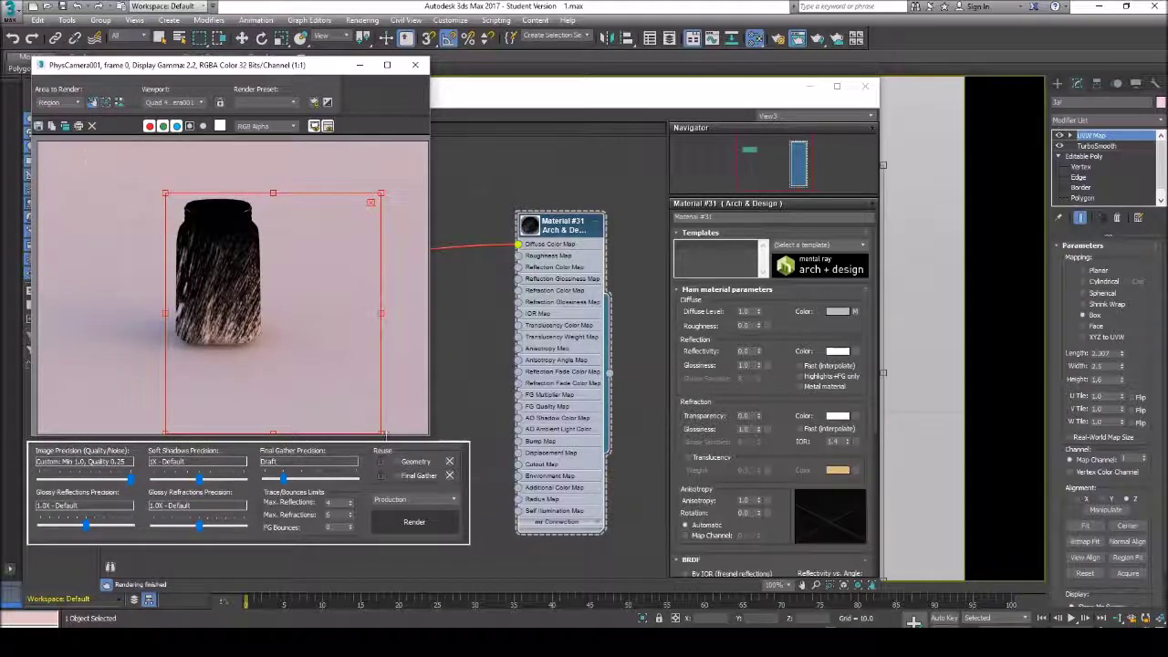
left_click_drag(381, 432, 271, 355)
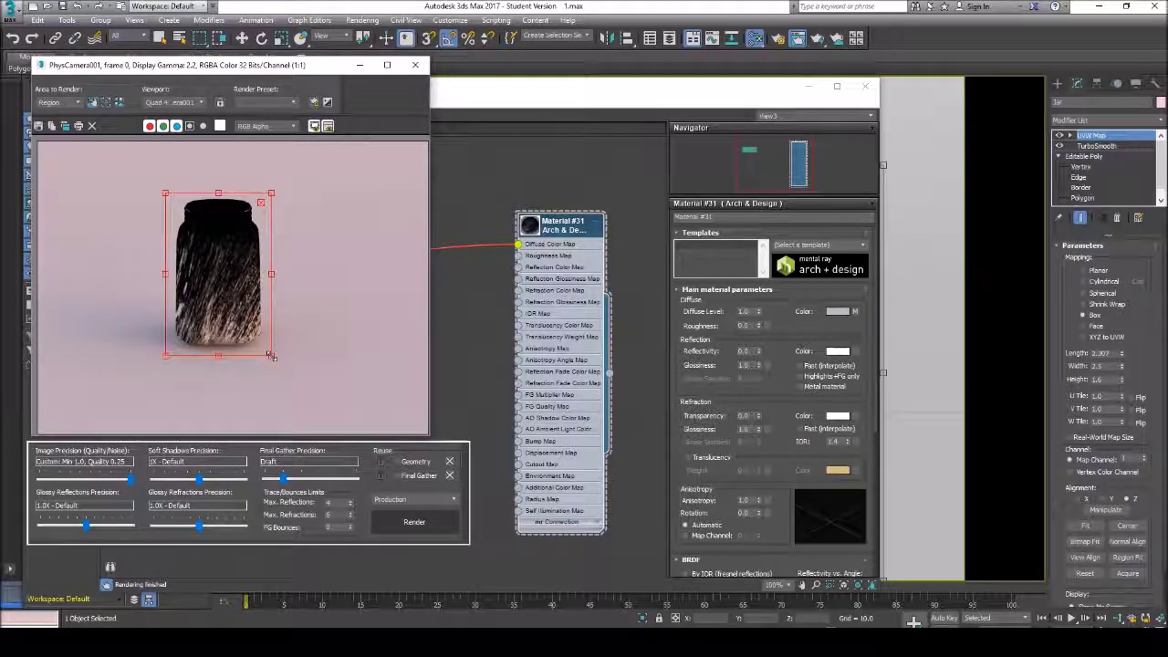
left_click(361, 66)
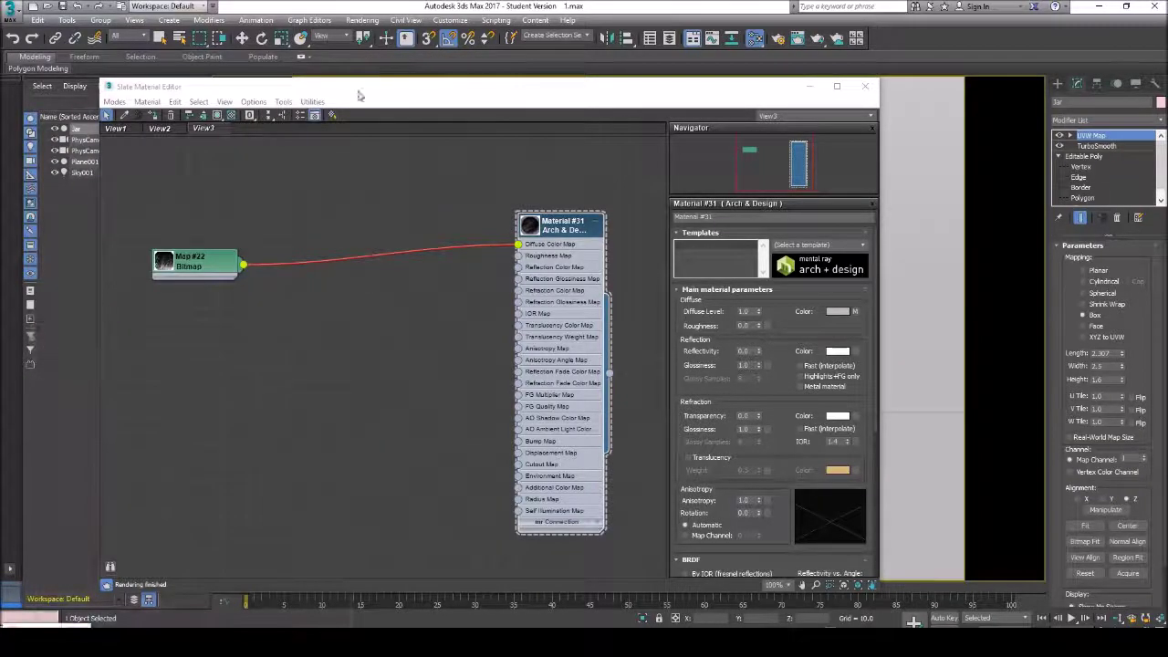
Insert Color Correction Map #23 on the Map #22-to-diffuse wire and display its parameters.
right_click(298, 228)
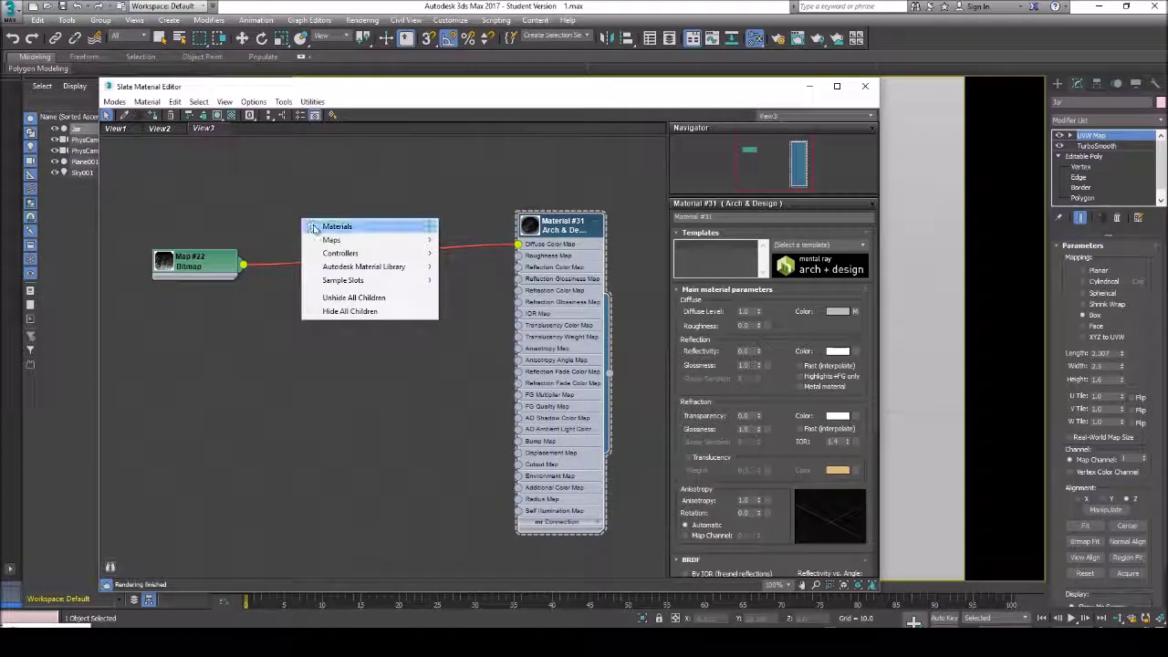
mouse_move(337, 226)
left_click(263, 189)
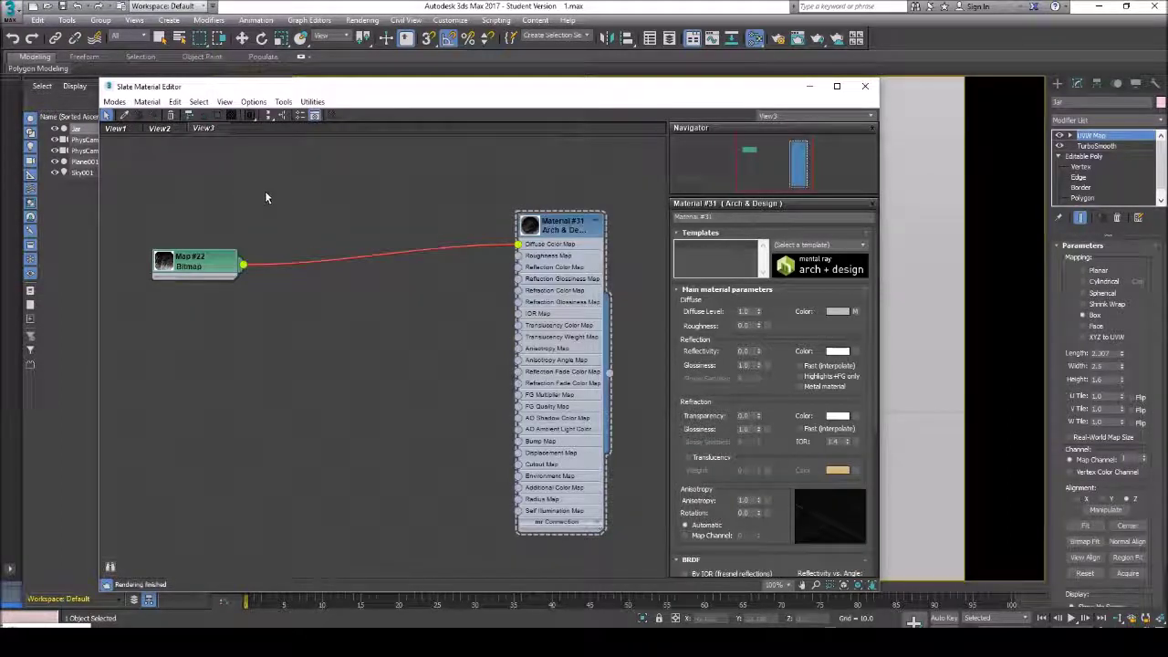
right_click(291, 203)
mouse_move(319, 221)
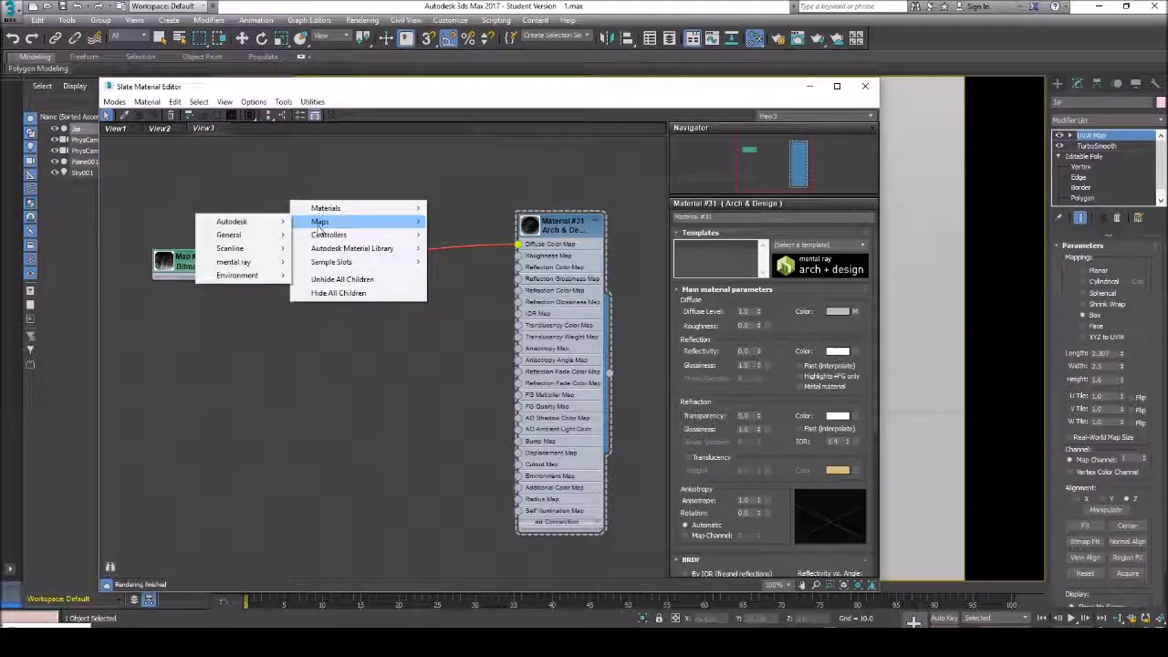
mouse_move(270, 284)
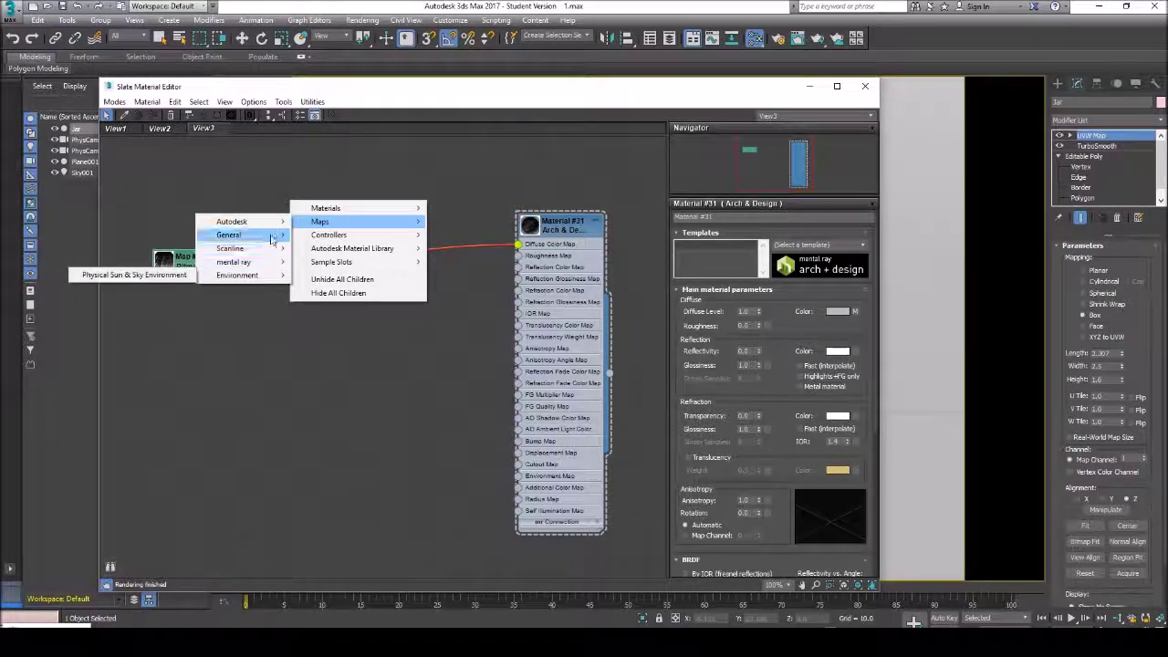
mouse_move(271, 236)
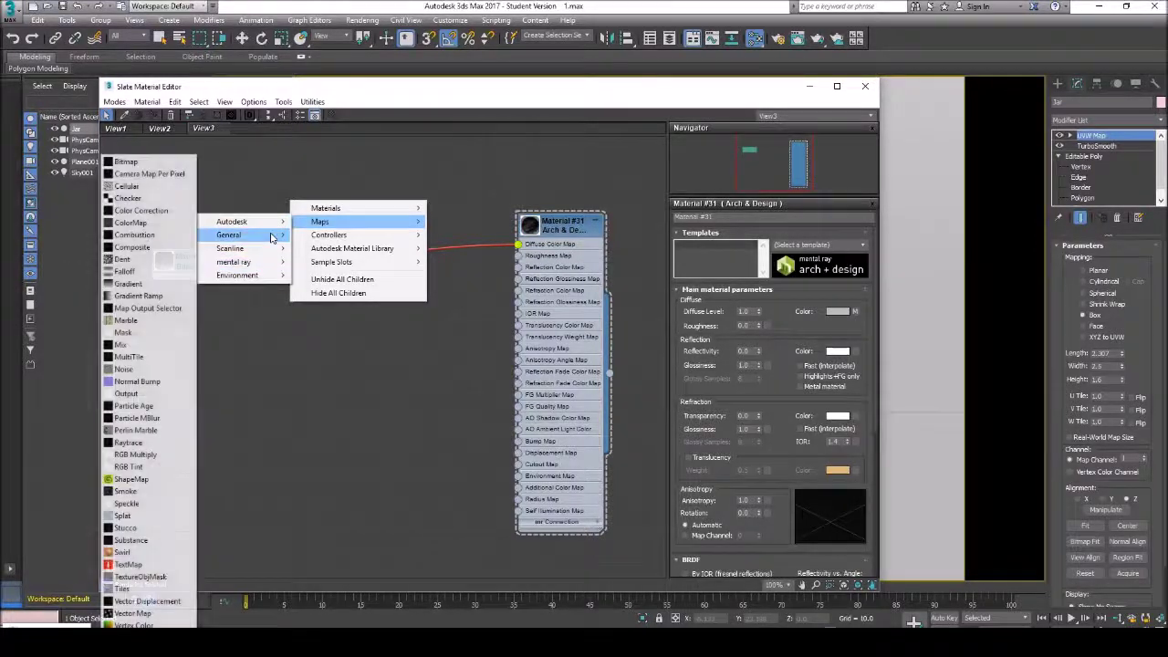
left_click(164, 213)
left_click_drag(289, 210, 340, 263)
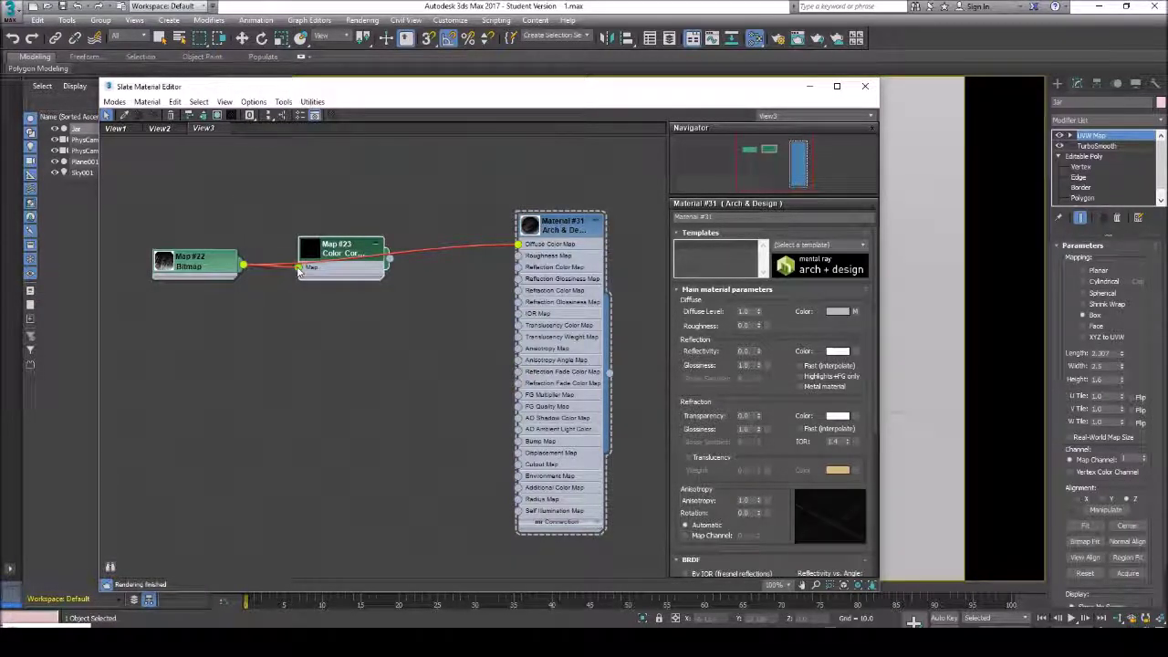
double_click(314, 260)
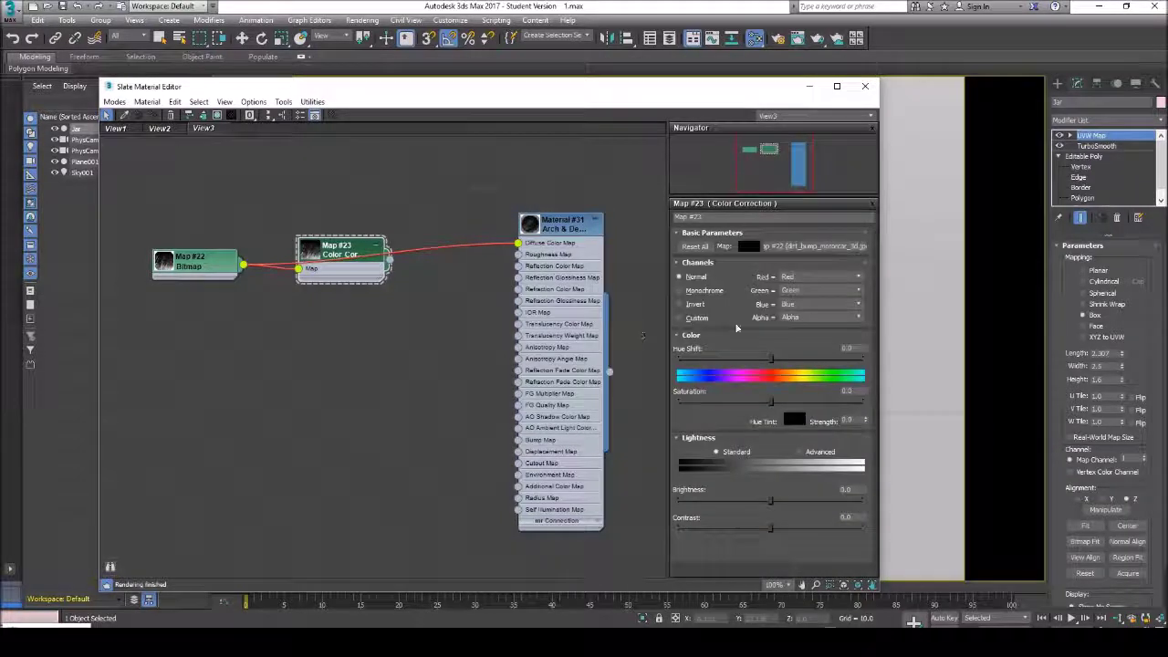
Open an enlarged preview of the Color Correction map and rearrange the editor windows.
right_click(308, 246)
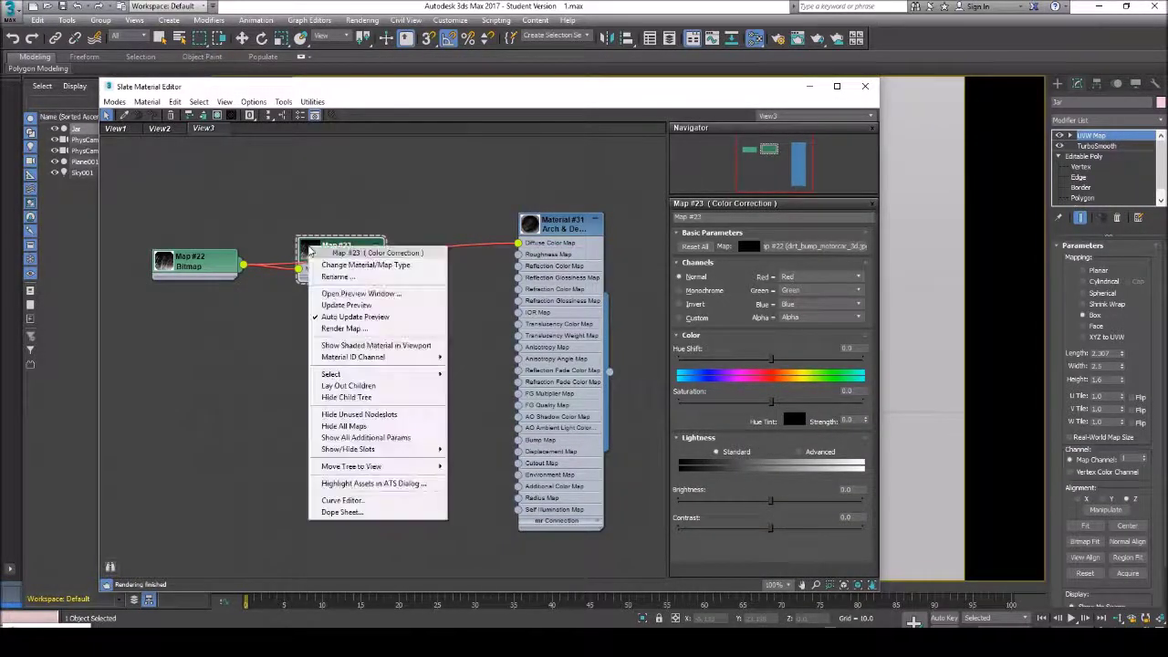
left_click(334, 297)
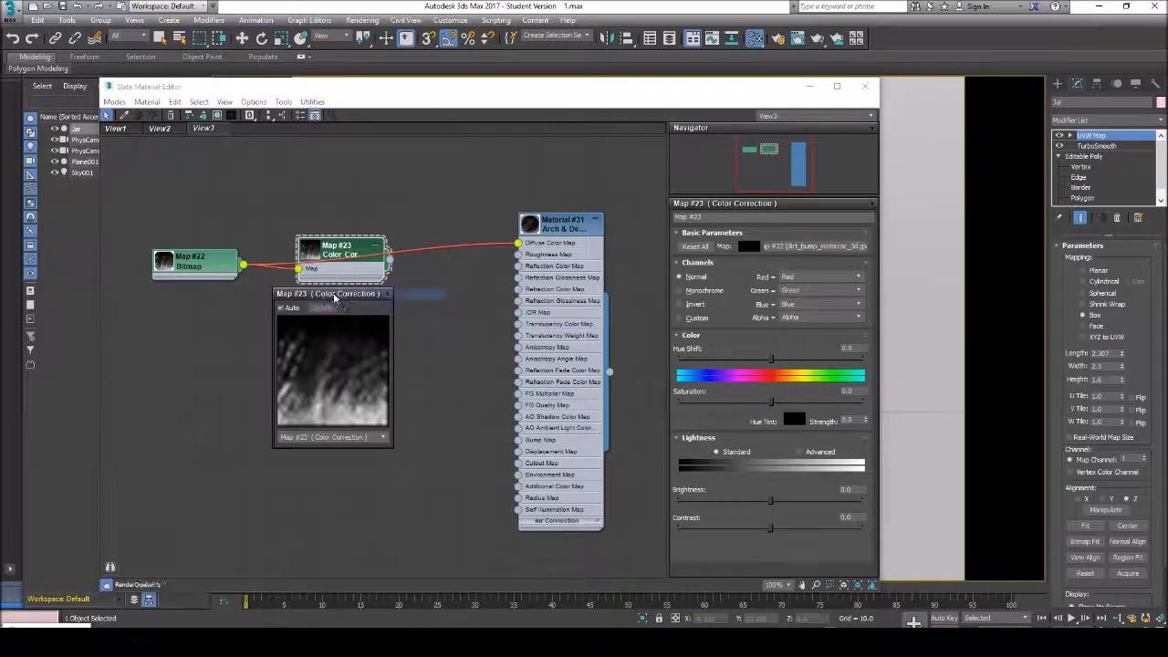
left_click_drag(334, 301, 84, 150)
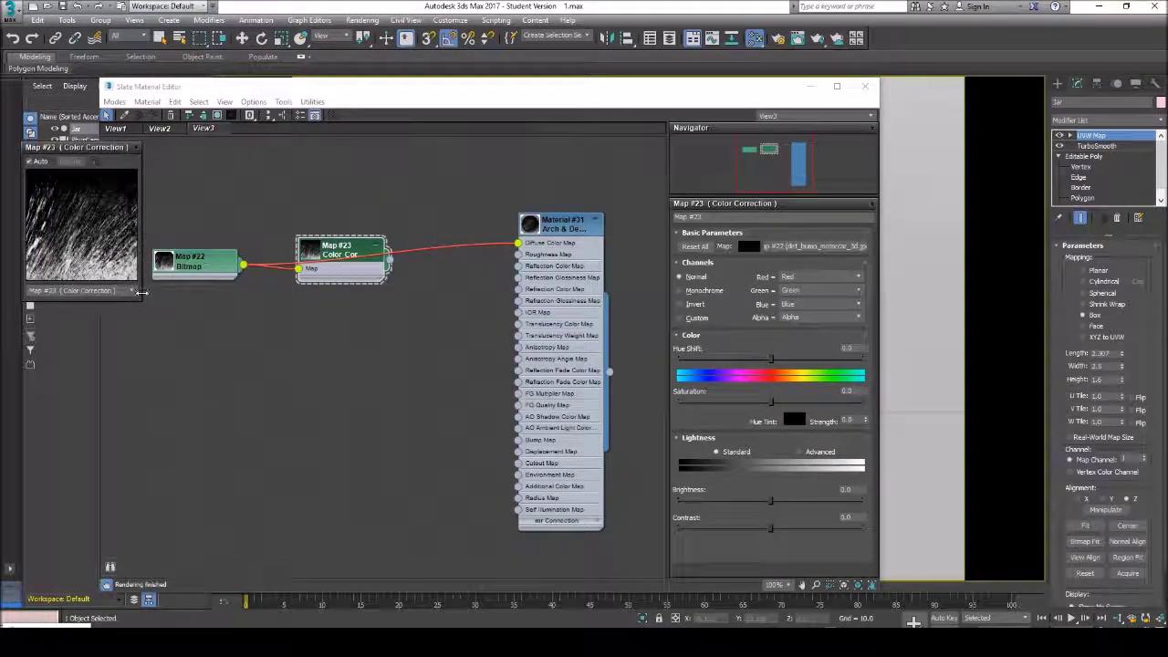
left_click_drag(140, 306, 310, 470)
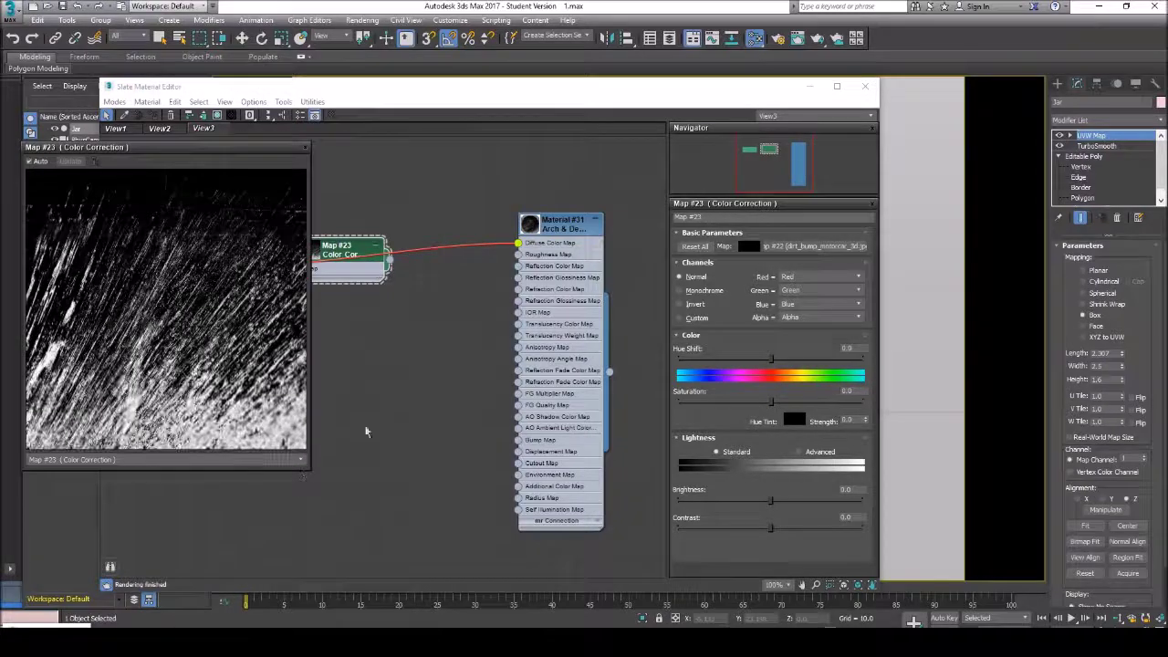
left_click_drag(626, 91, 837, 54)
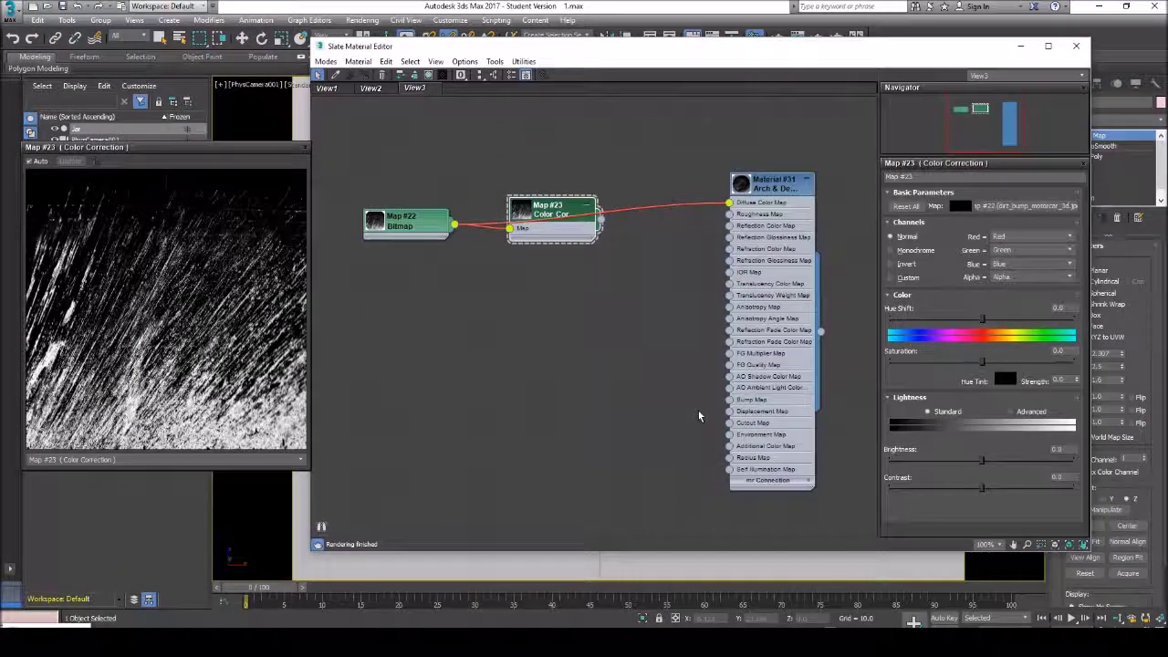
Set the Color Correction to Brightness 22.259 and Contrast 46.844 for a stark streak mask.
left_click_drag(981, 488, 991, 488)
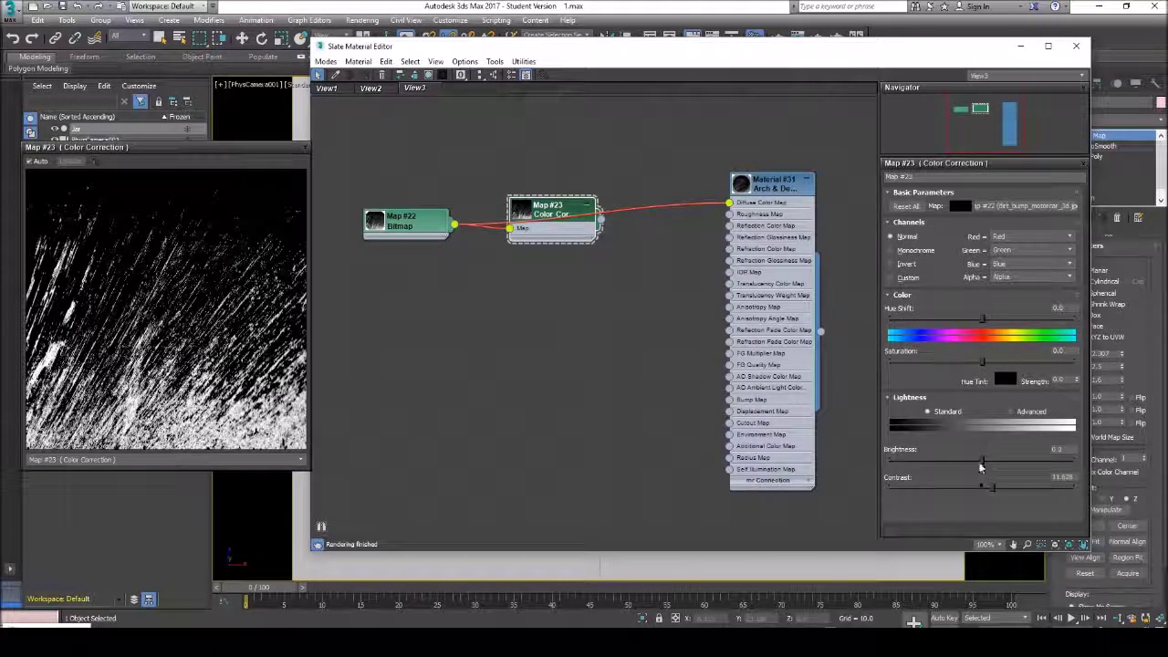
left_click_drag(984, 461, 1006, 488)
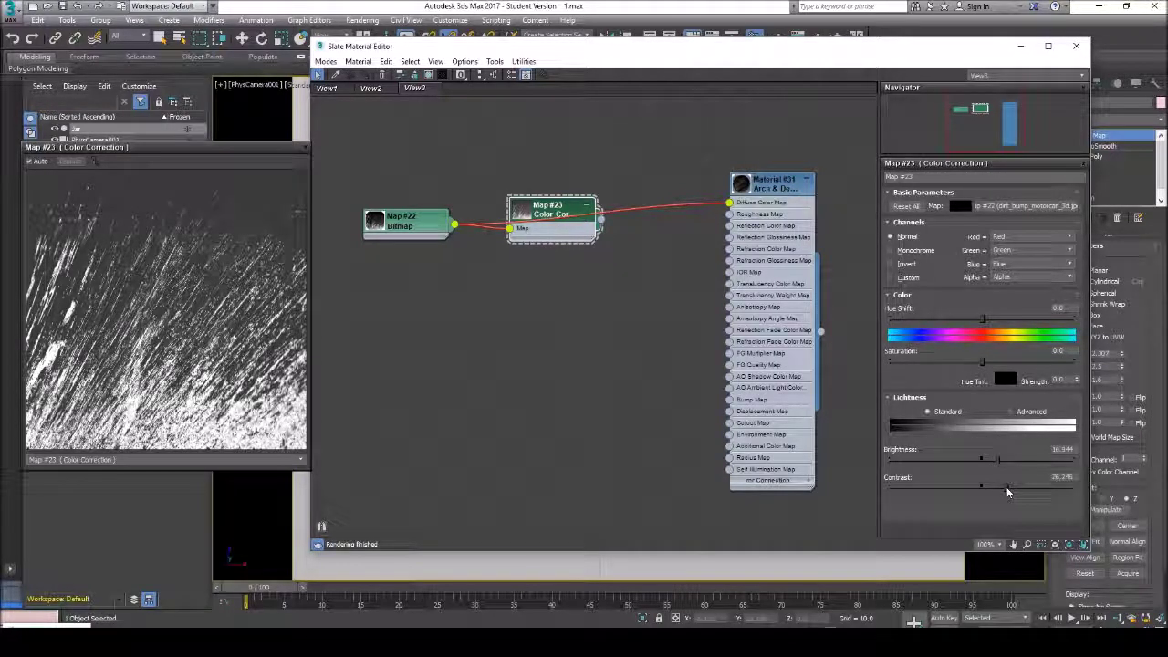
left_click_drag(1007, 491, 1022, 490)
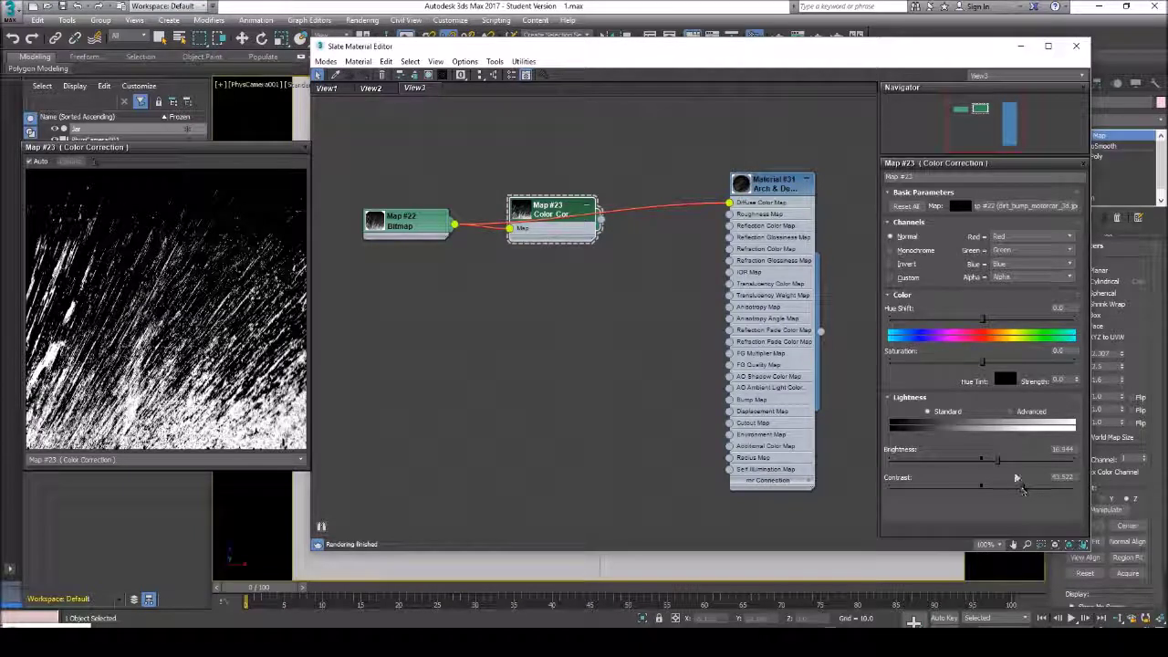
left_click(998, 459)
left_click_drag(998, 460, 1018, 487)
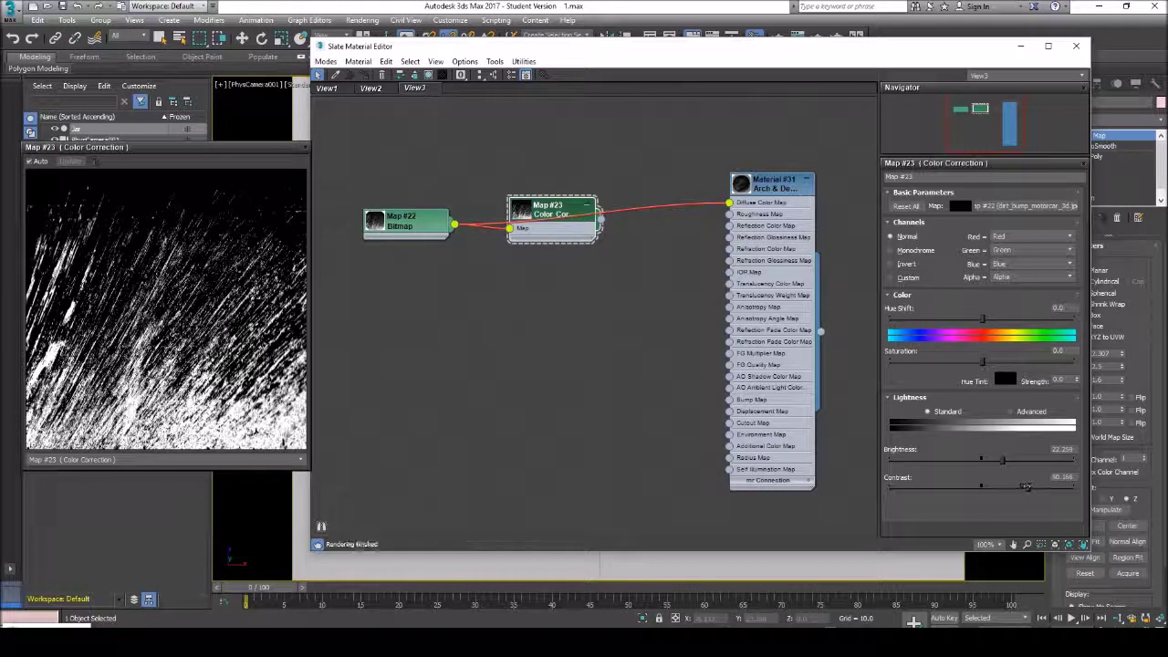
left_click_drag(1019, 487, 1024, 493)
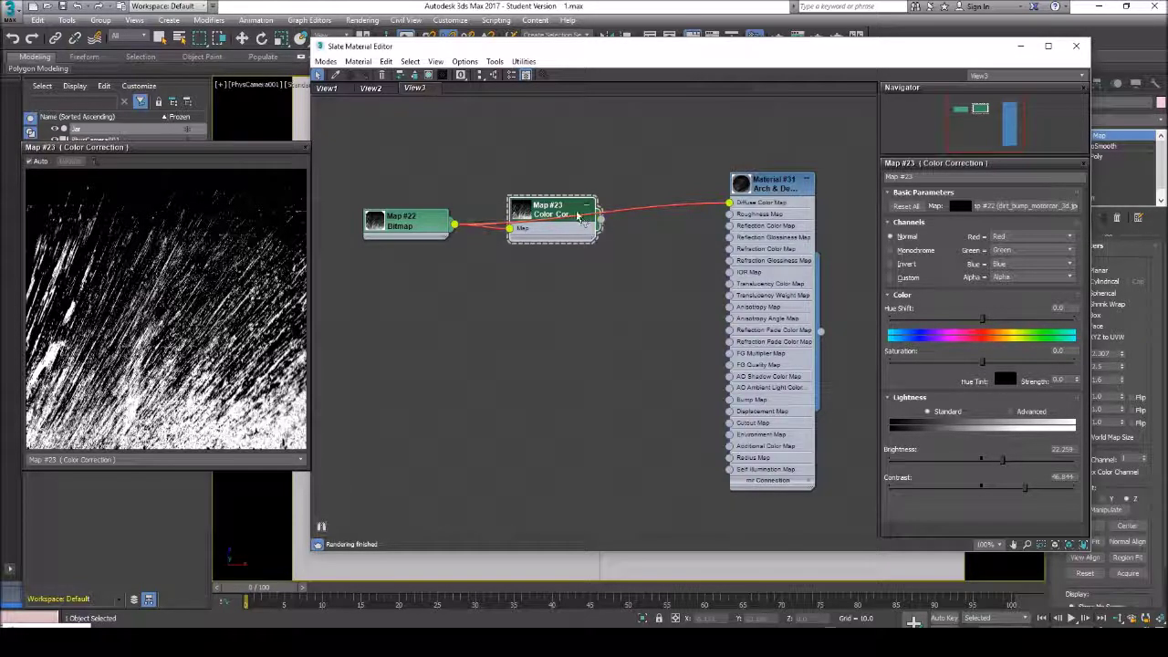
Place the Color Correction node below the diffuse wire and move the Bitmap node left.
left_click_drag(566, 211, 553, 260)
left_click_drag(392, 219, 356, 219)
left_click_drag(511, 256, 486, 257)
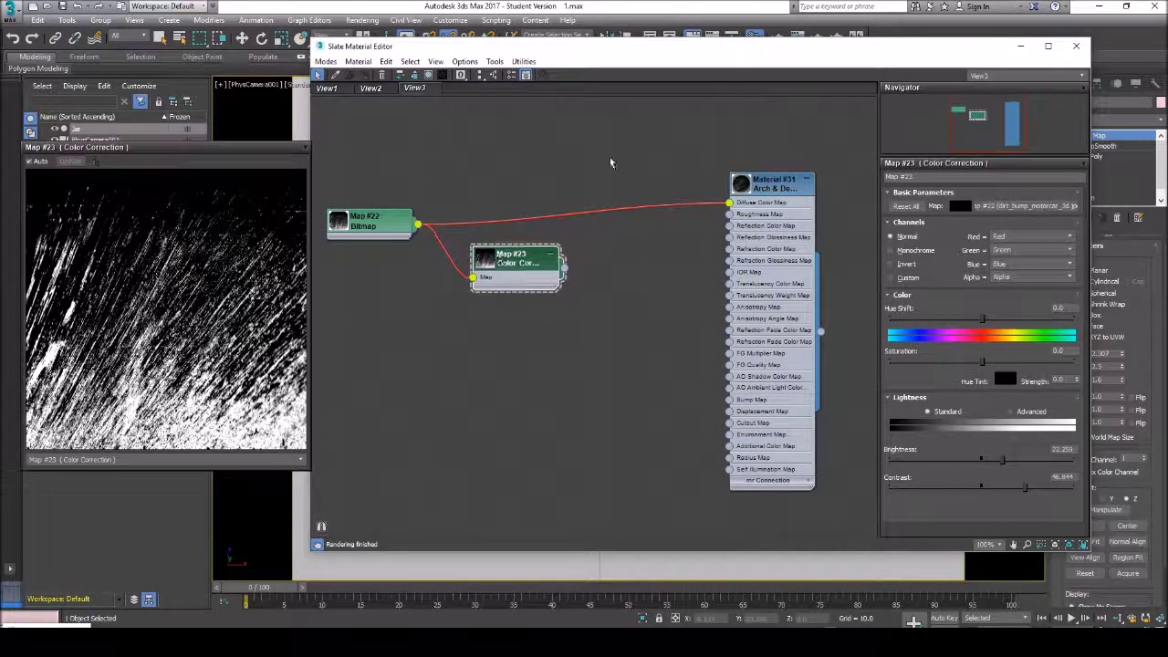
Add a new Color Map node (Map #24) and move it to the right.
right_click(580, 150)
mouse_move(604, 171)
mouse_move(564, 185)
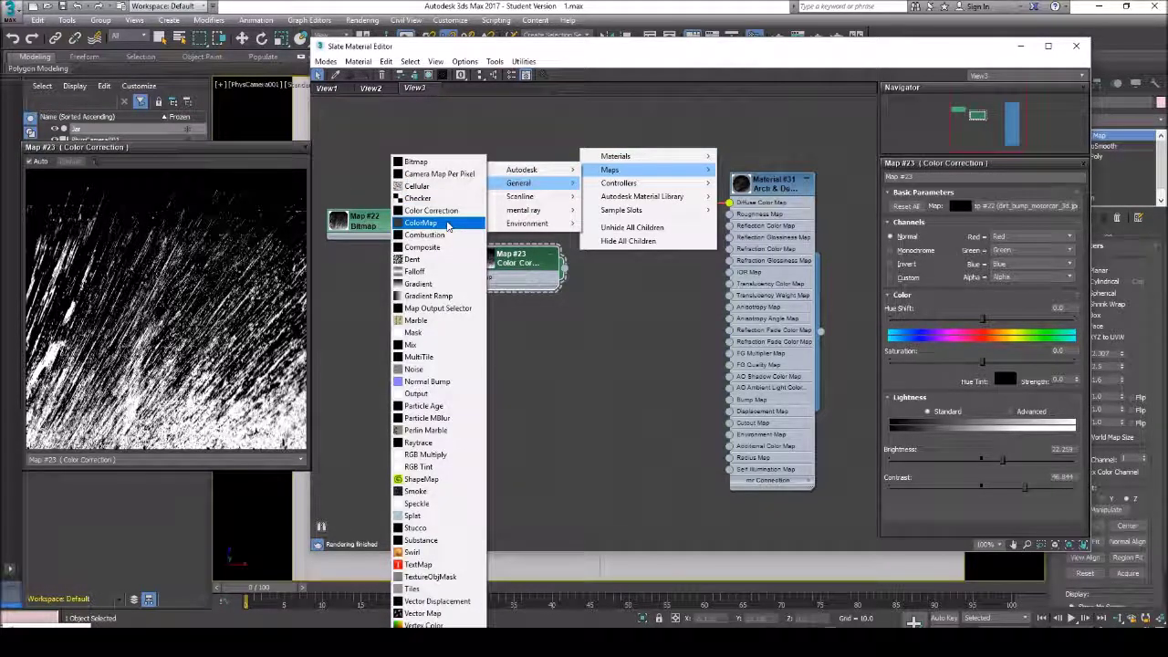
left_click(445, 223)
left_click_drag(576, 146, 624, 146)
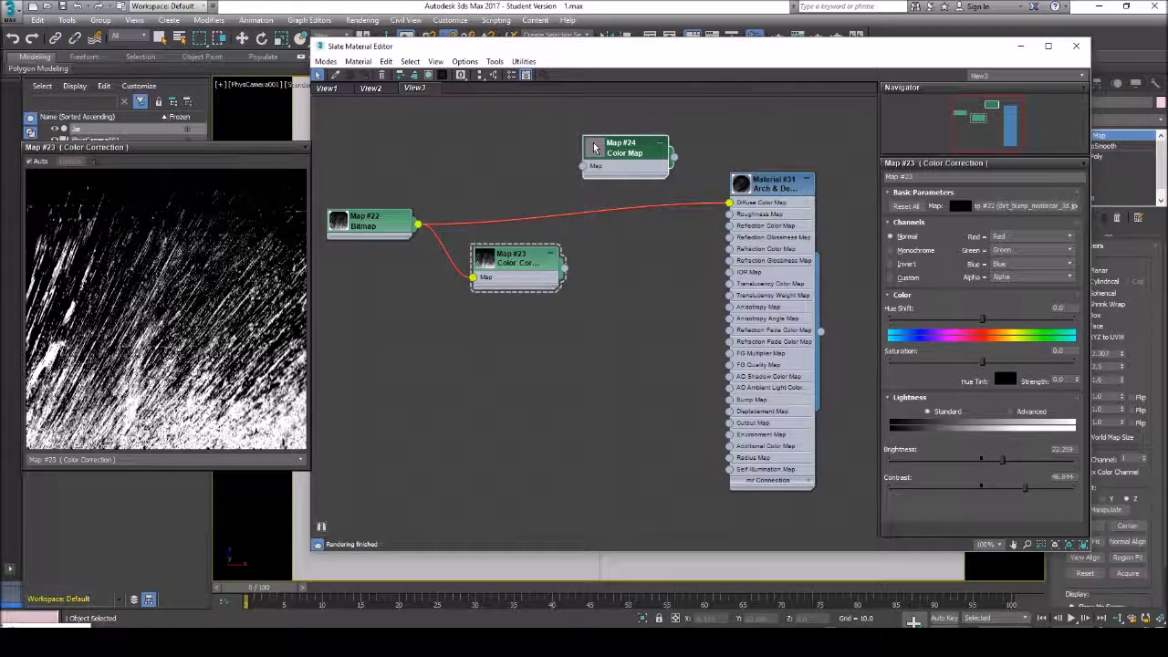
Set the Color Map's solid colour to a saturated orange (Red 0.885, Green 0.306).
double_click(615, 150)
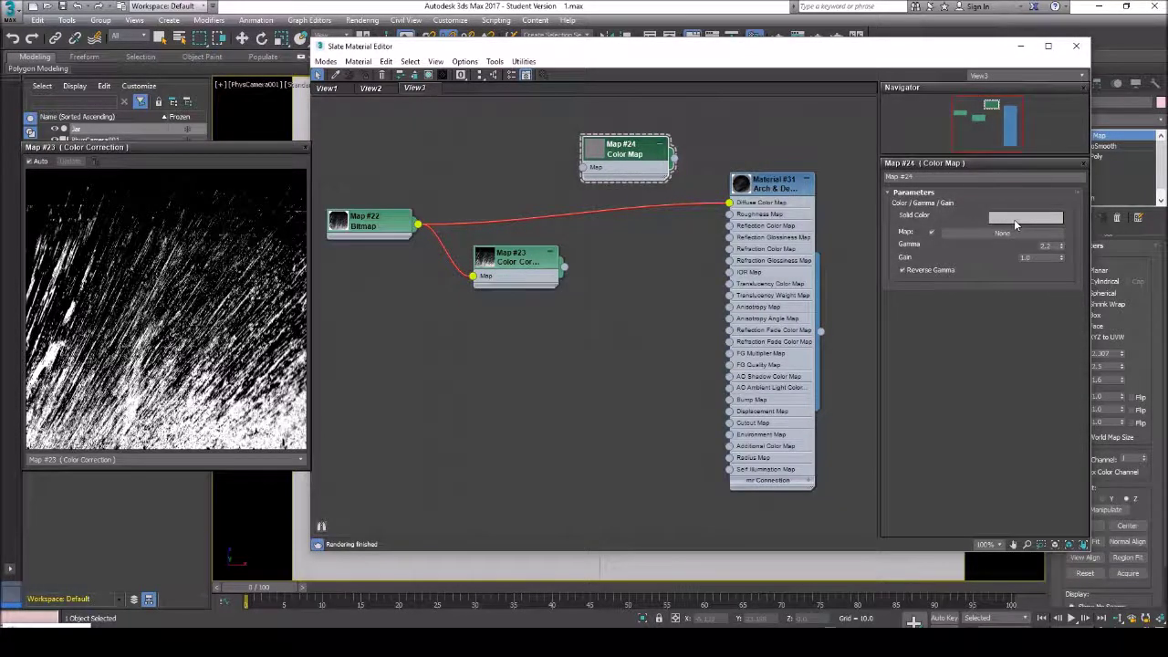
left_click(1015, 221)
left_click_drag(261, 95, 254, 81)
left_click_drag(428, 139, 456, 139)
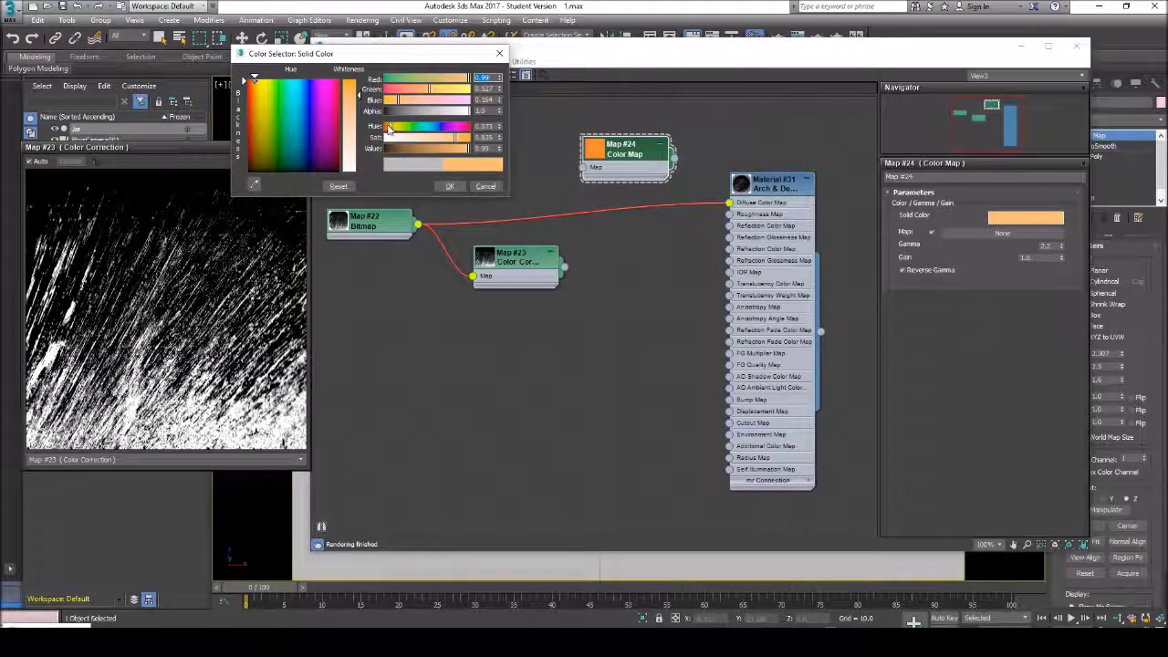
left_click_drag(390, 131, 388, 130)
mouse_move(458, 138)
left_mouse_down()
mouse_move(443, 153)
mouse_move(470, 138)
mouse_move(461, 149)
left_mouse_up()
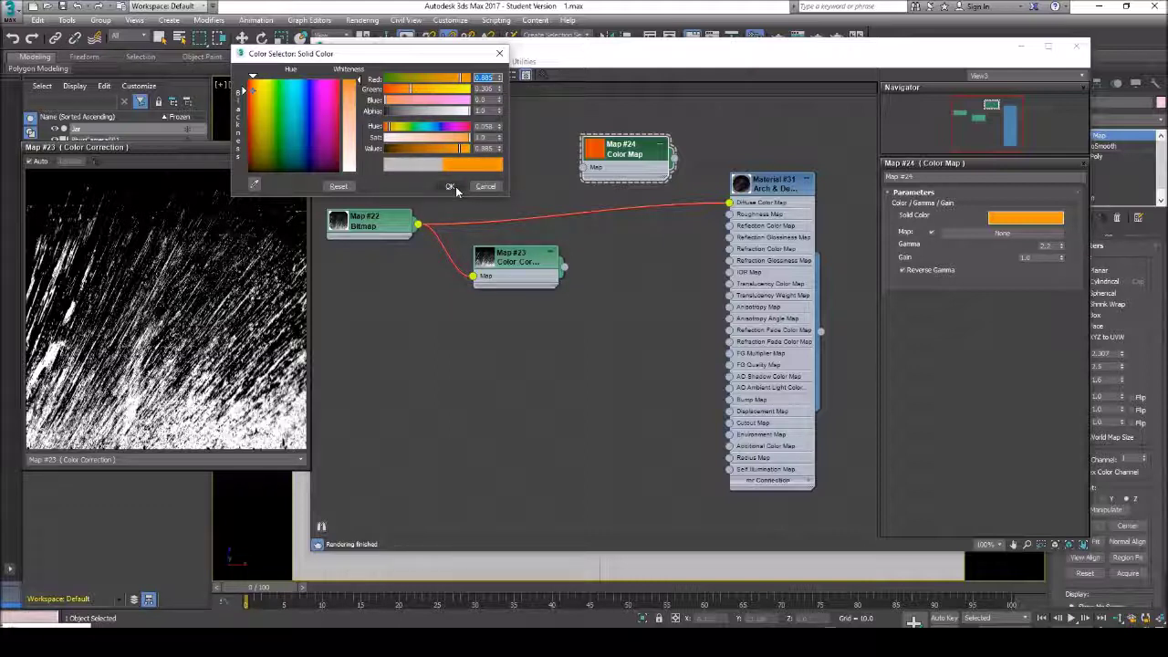
left_click(453, 186)
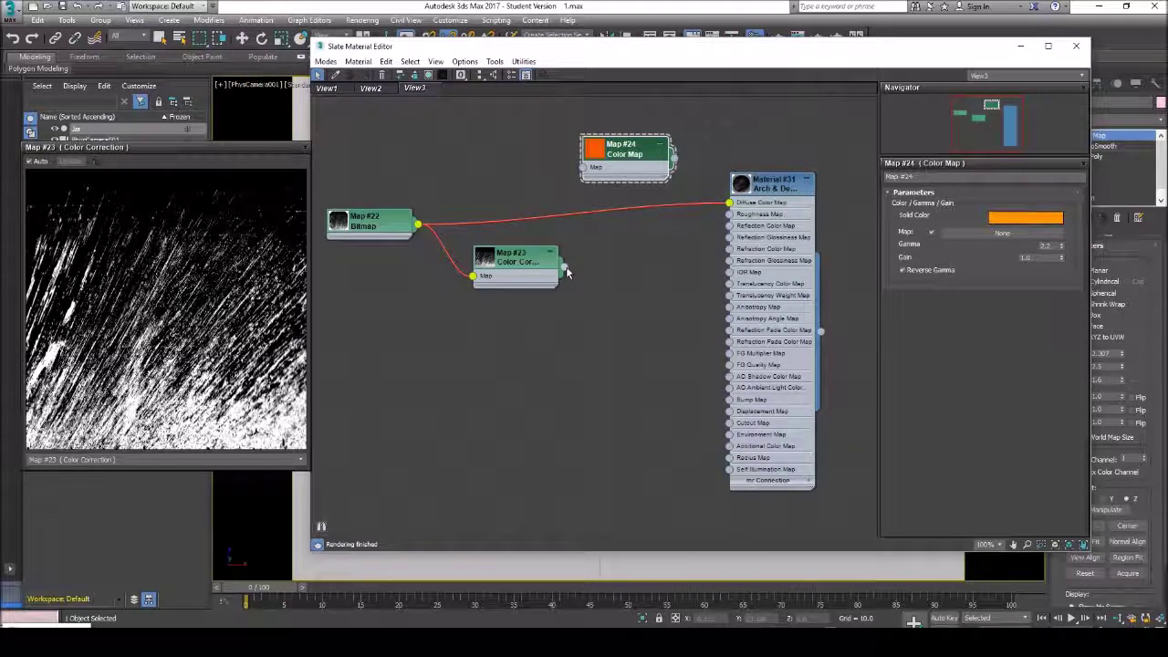
Move the Color Map node left and add a Mask map node (Map #25).
left_click_drag(629, 143, 518, 144)
right_click(615, 139)
mouse_move(643, 156)
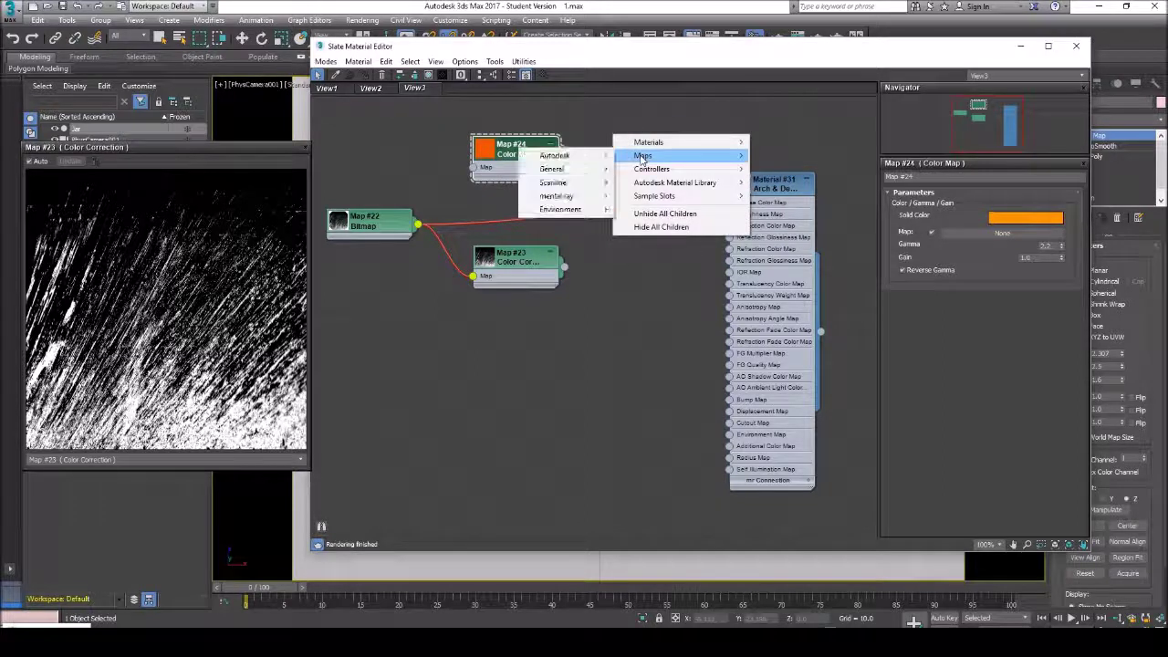
mouse_move(574, 170)
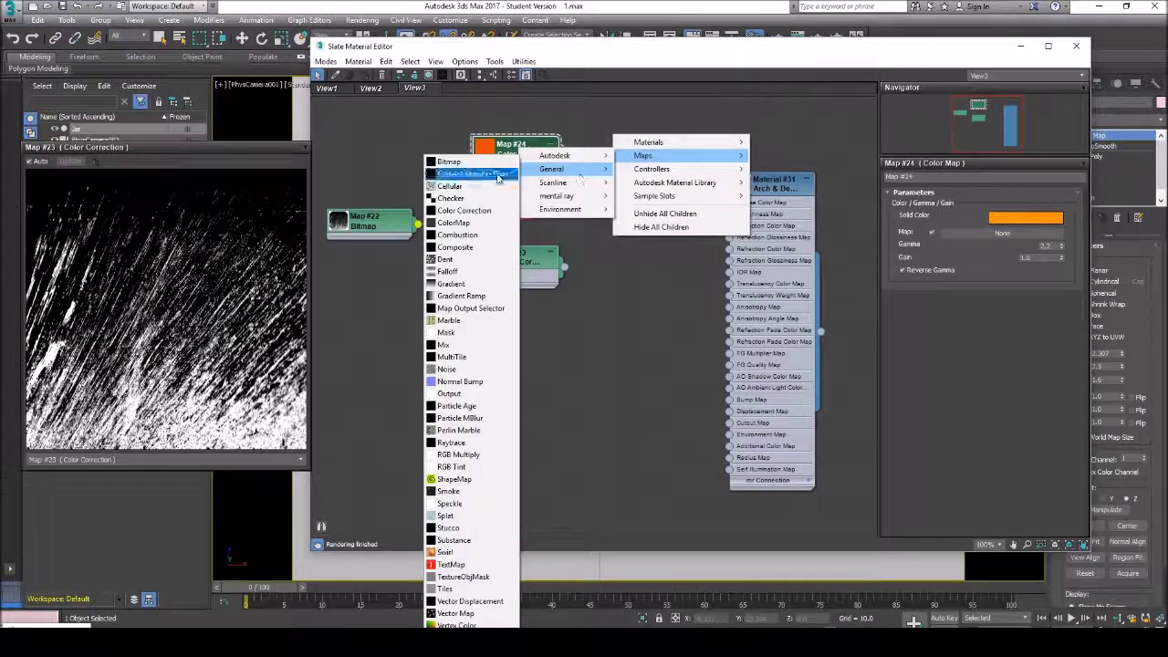
left_click(464, 335)
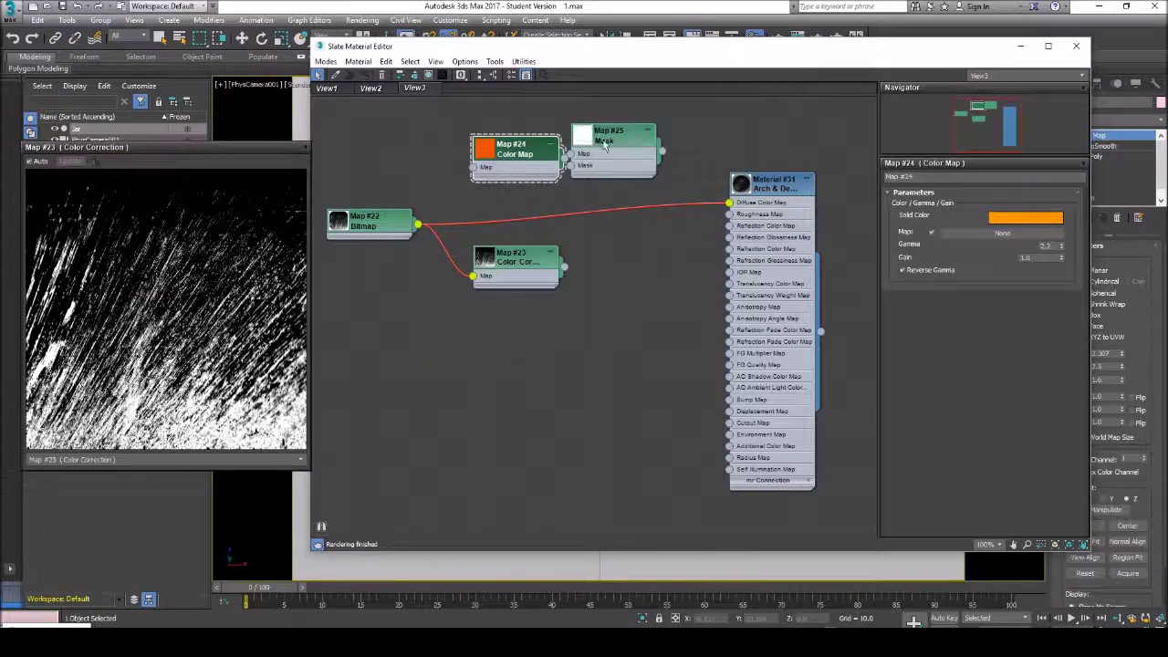
left_click_drag(634, 201, 647, 192)
Wire Color Map to Map, Color Correction to Mask, Mask to diffuse; preview Map #25.
left_click_drag(564, 160, 607, 203)
left_click_drag(564, 267, 606, 215)
left_click_drag(700, 204, 729, 203)
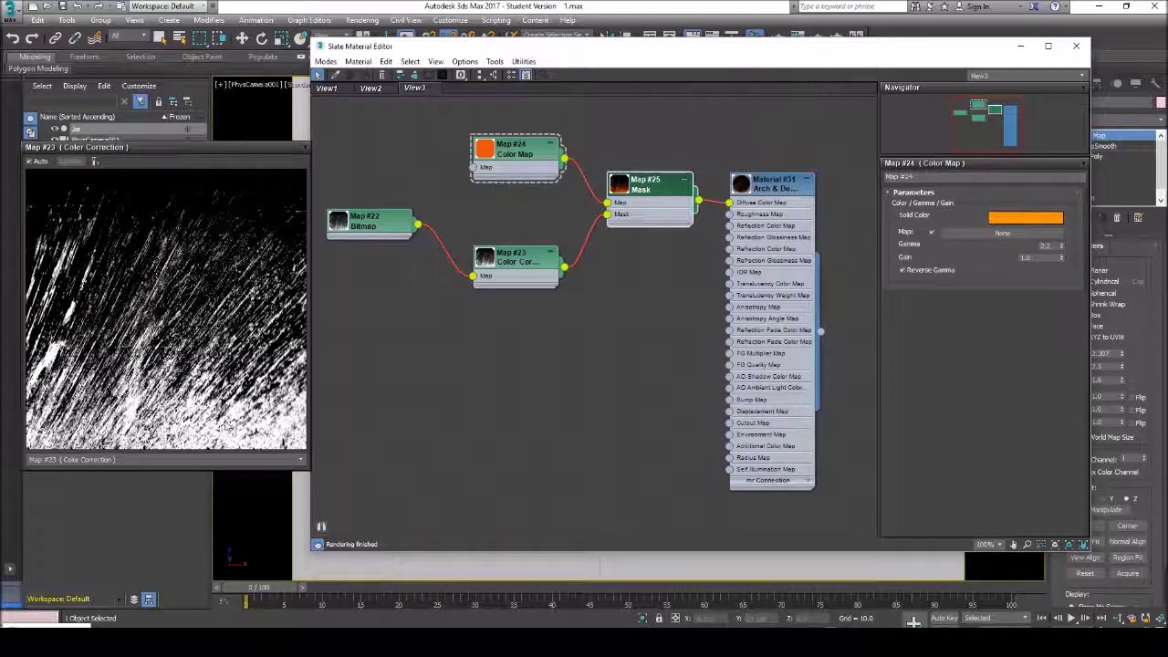
left_click(228, 460)
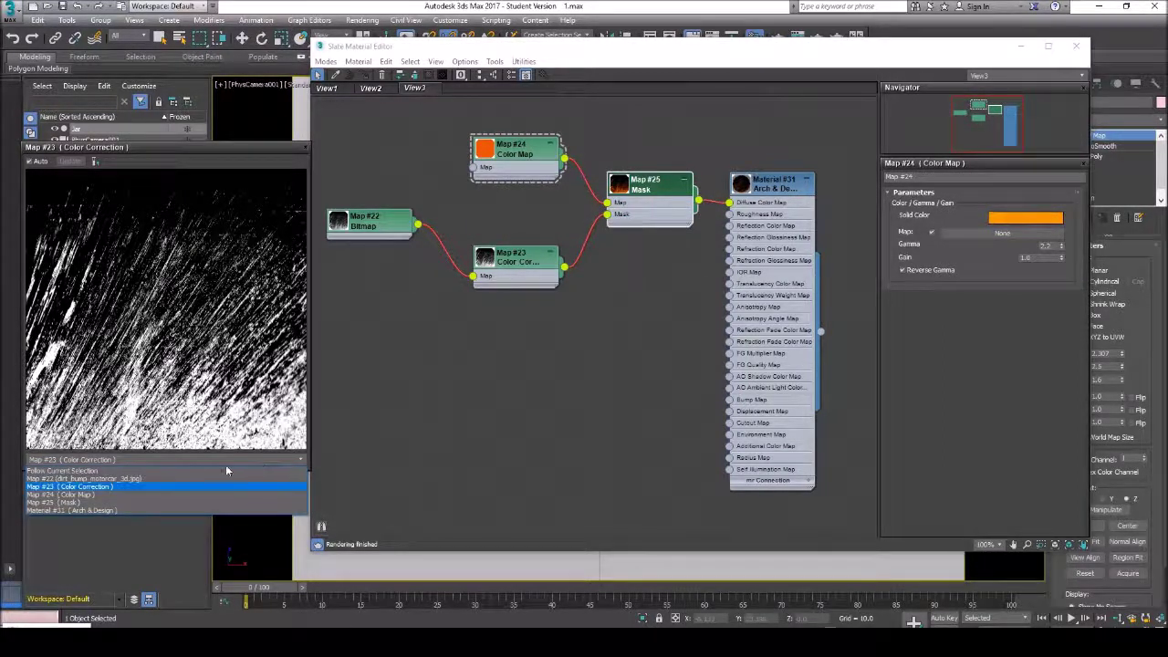
left_click(108, 501)
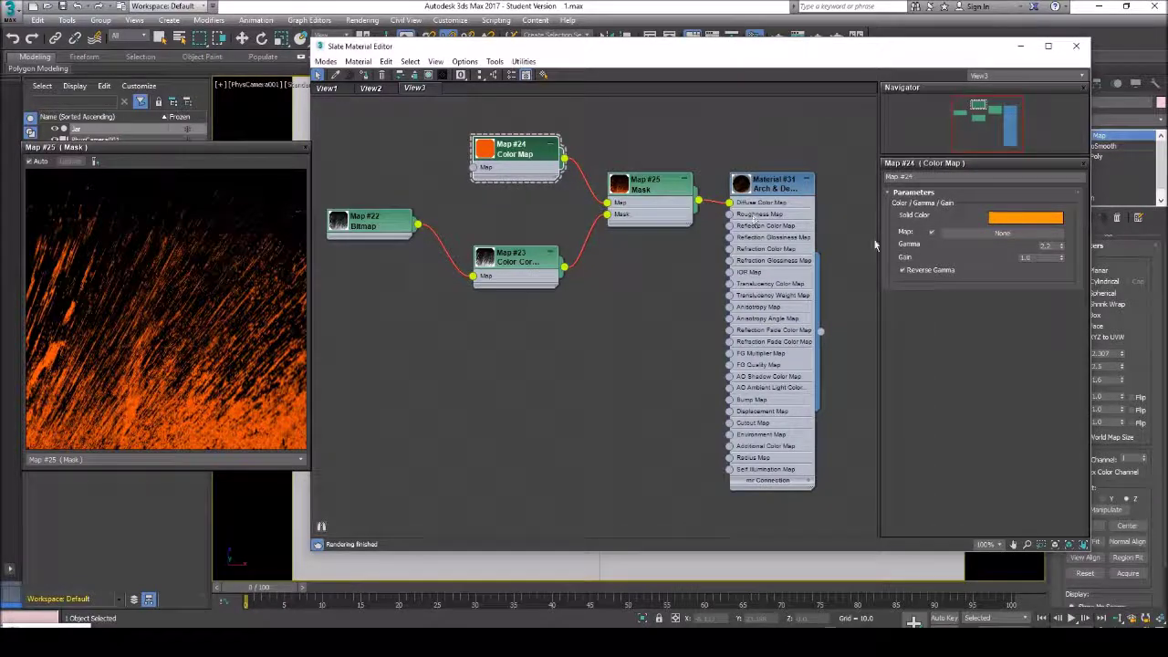
Lower the orange Color Map's gain to 0.2 and dock the map preview window.
left_click(1059, 260)
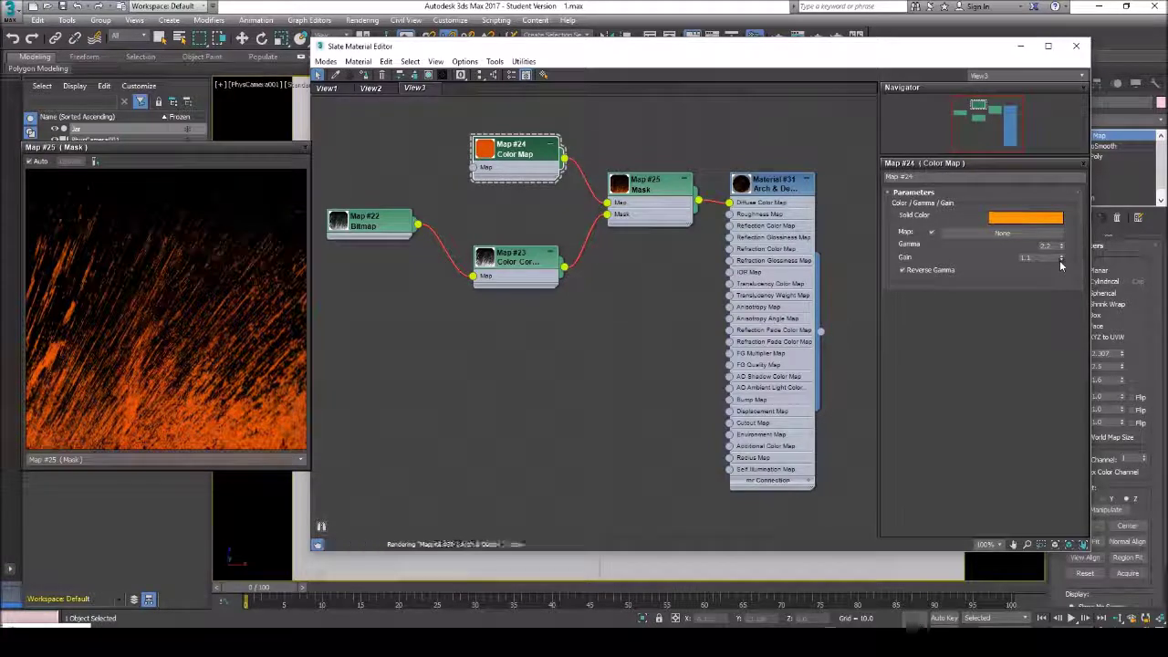
left_click(1060, 262)
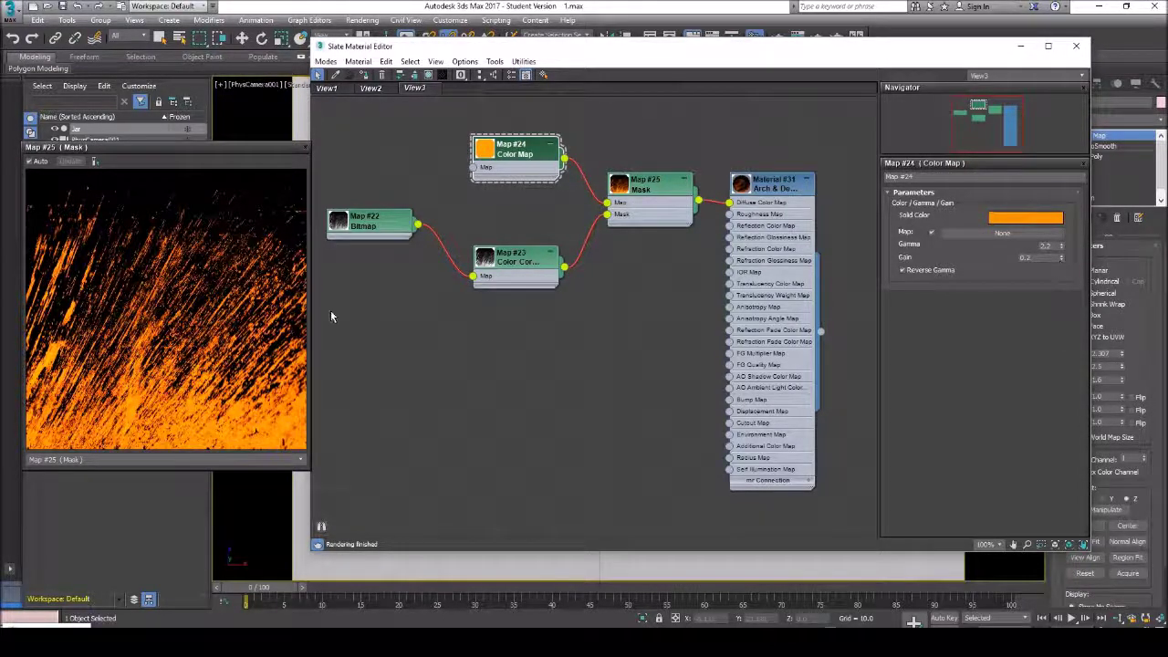
left_click_drag(650, 182, 662, 182)
left_click(540, 158)
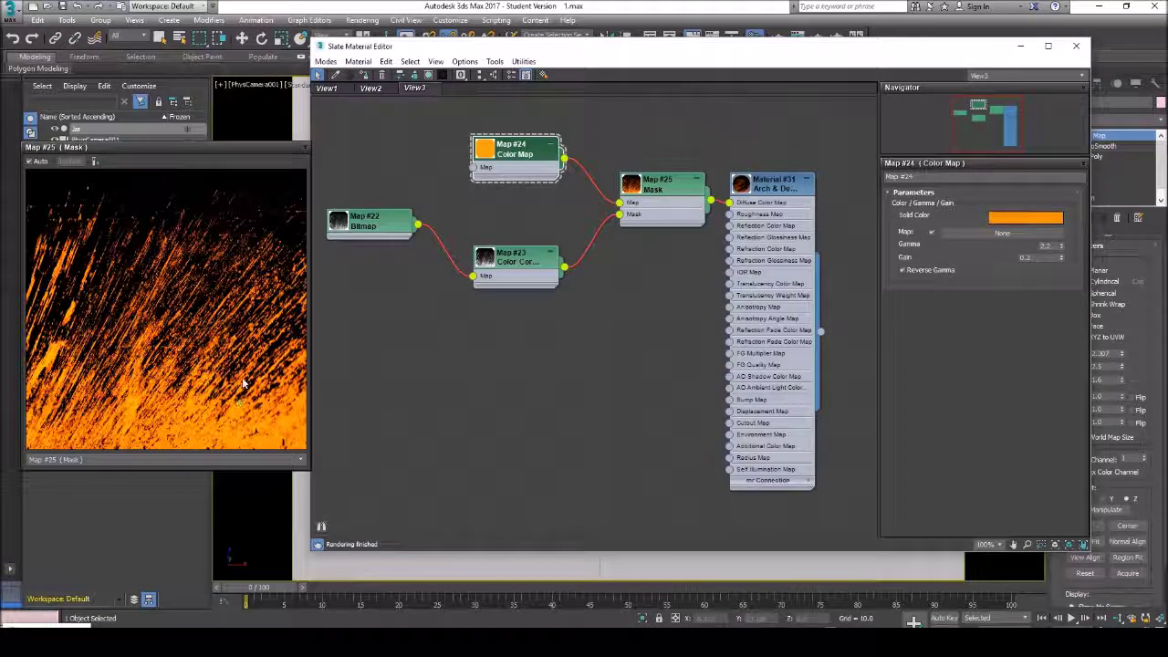
left_click_drag(276, 150, 109, 255)
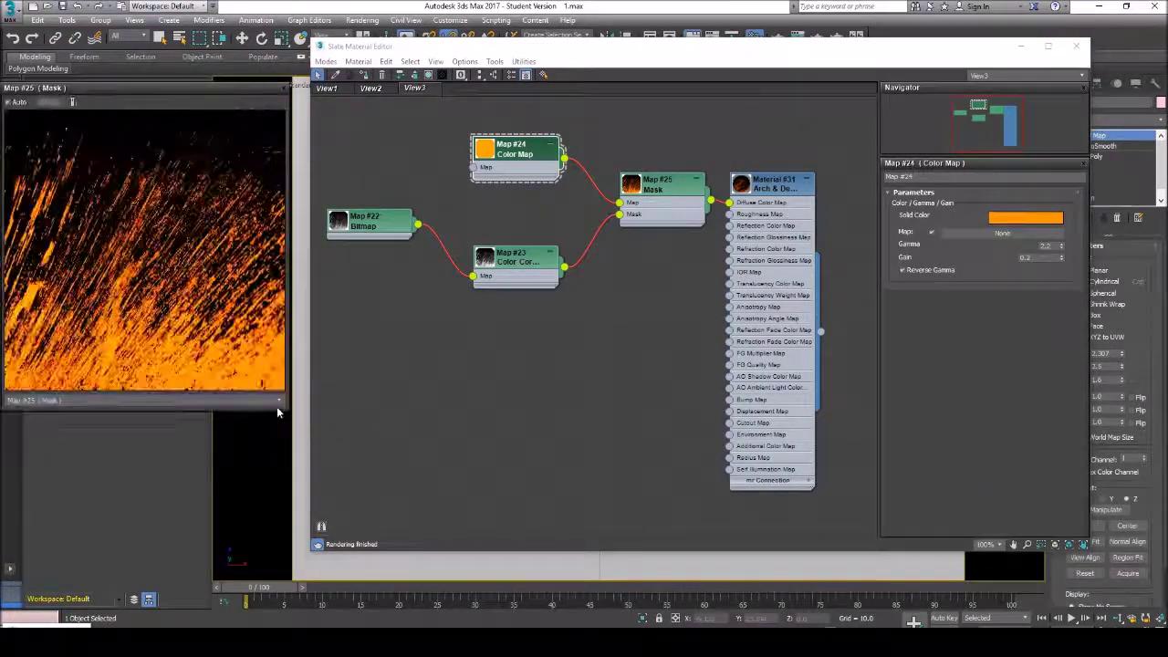
Preview the whole Material #31 sphere and run a test render of the jar.
left_click(280, 402)
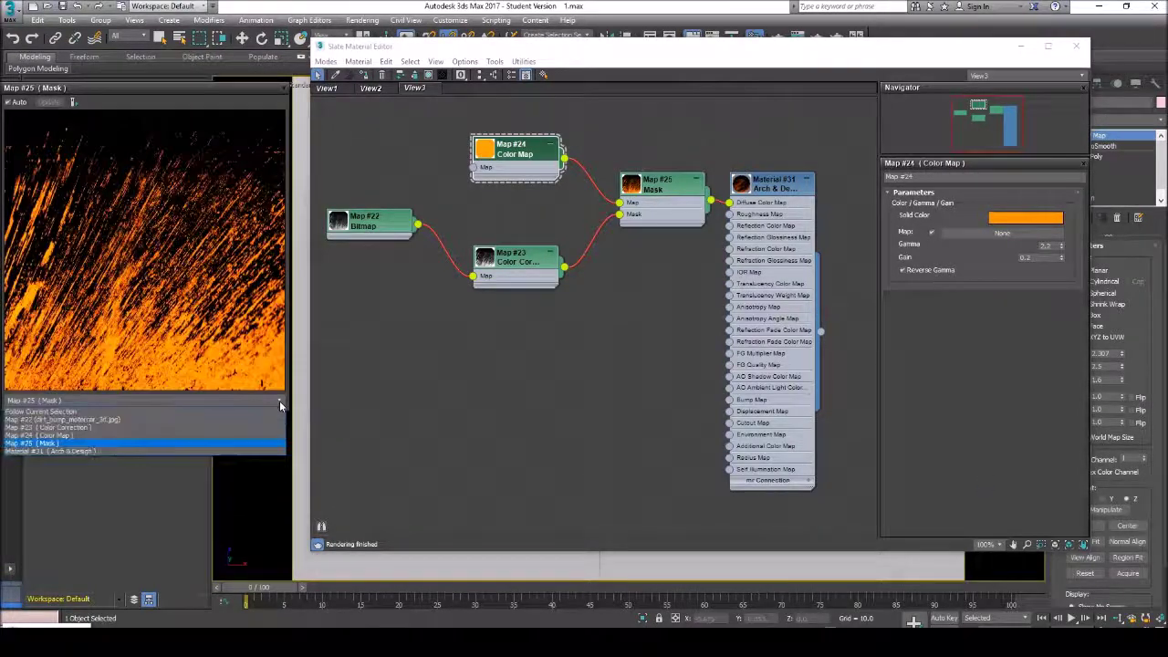
left_click(90, 451)
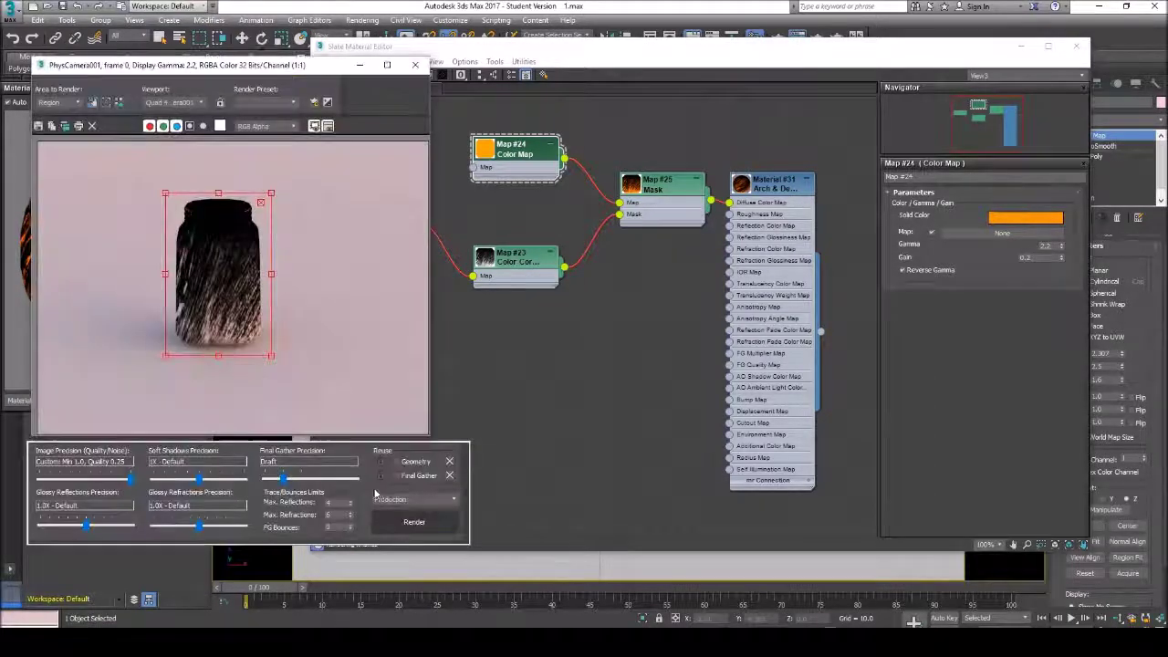
left_click(414, 521)
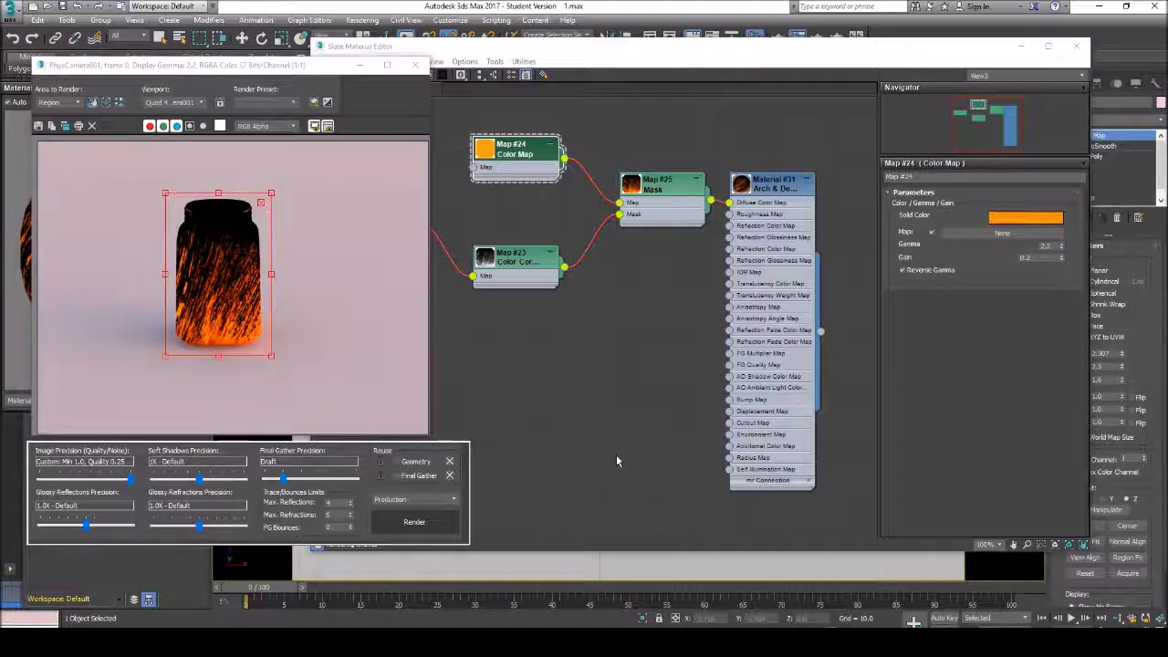
left_click(360, 66)
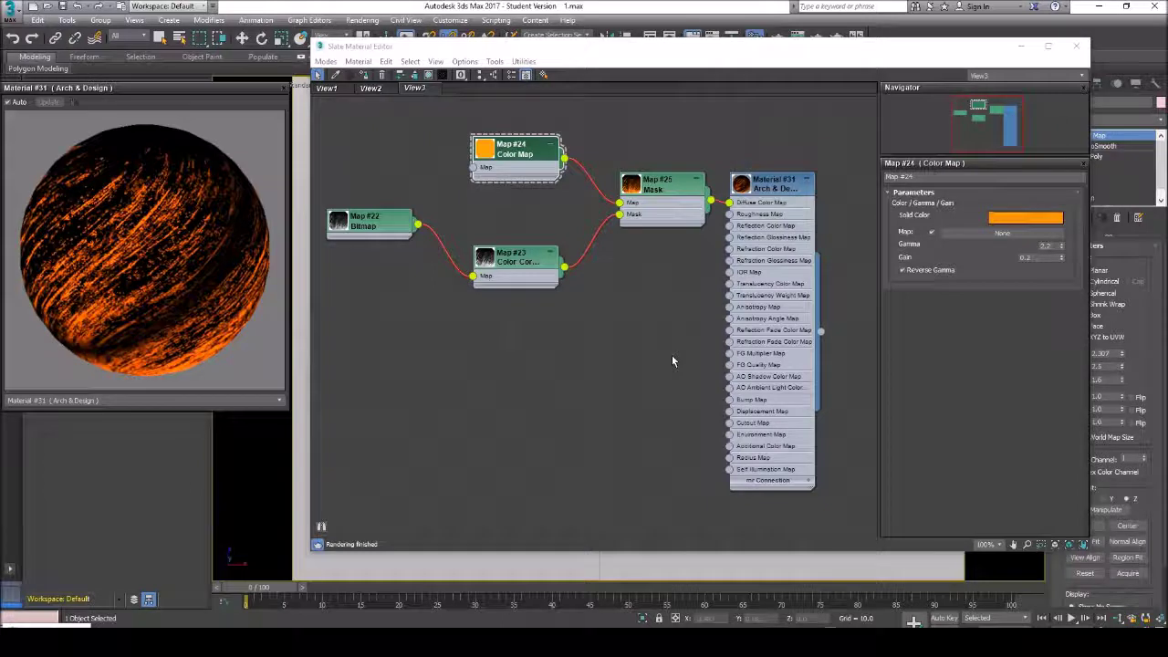
Rename Map #23 to 'DirtMask' and wire it into Material #31's Bump Map.
left_click(527, 266)
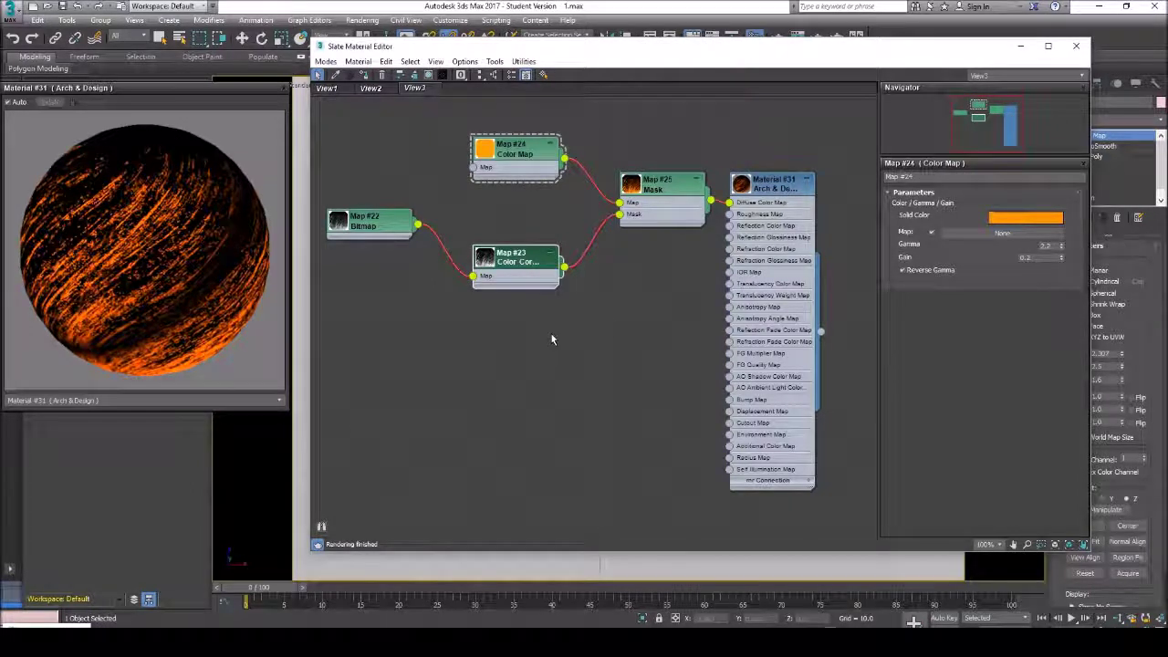
double_click(538, 265)
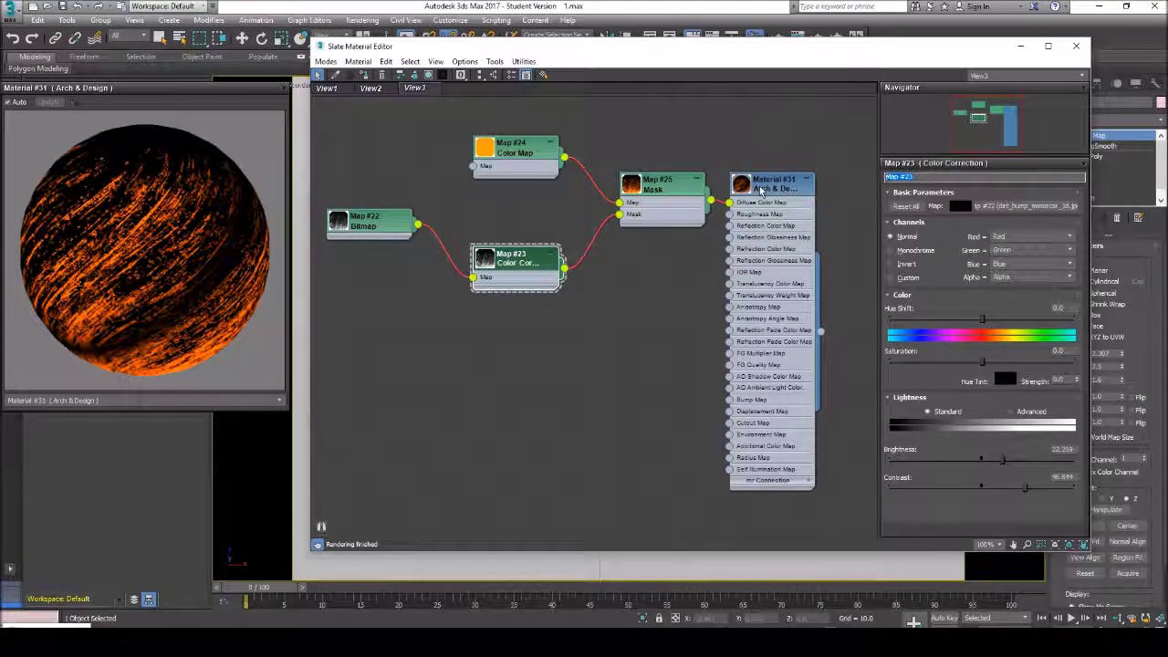
type("DirtMask")
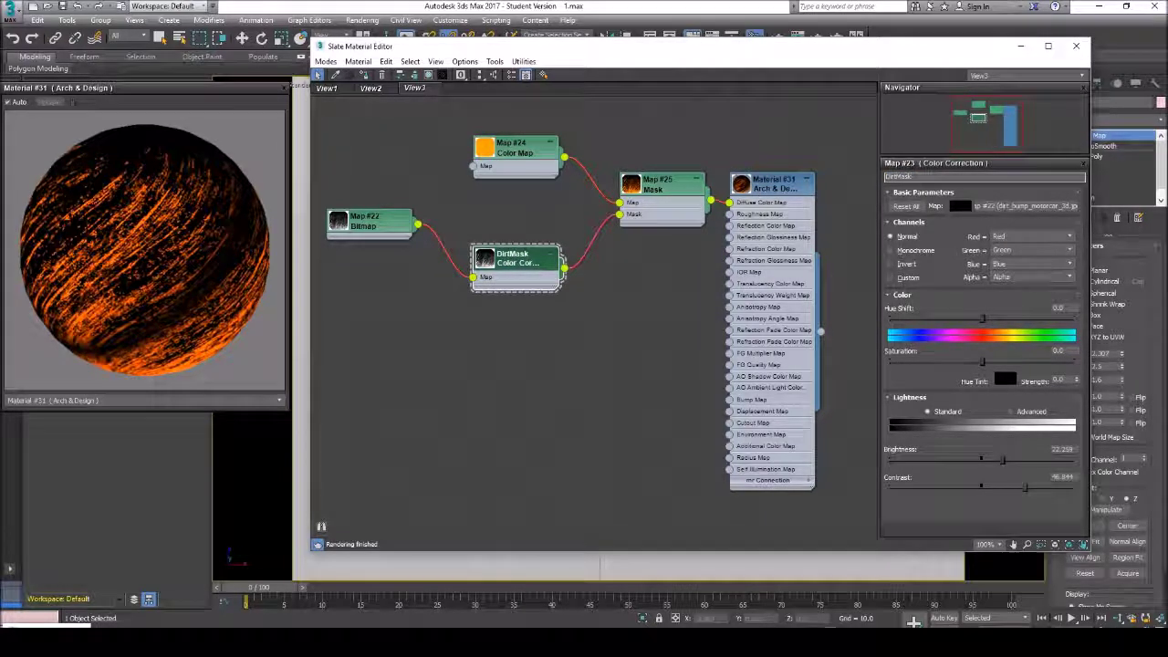
key("Return")
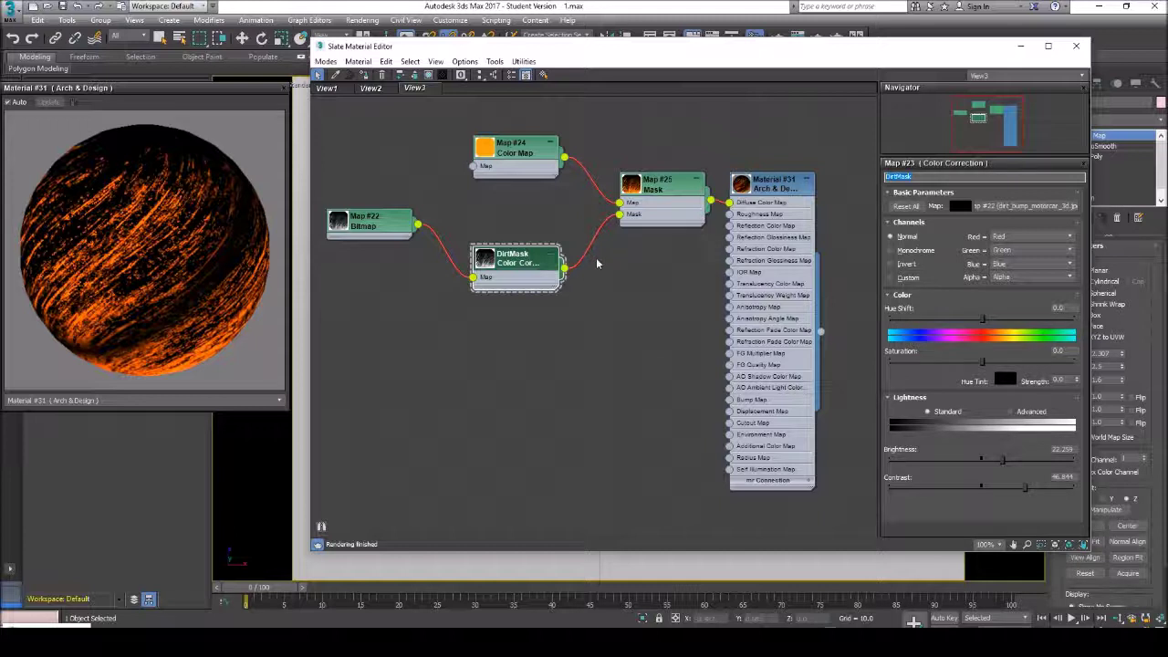
left_click_drag(564, 267, 729, 400)
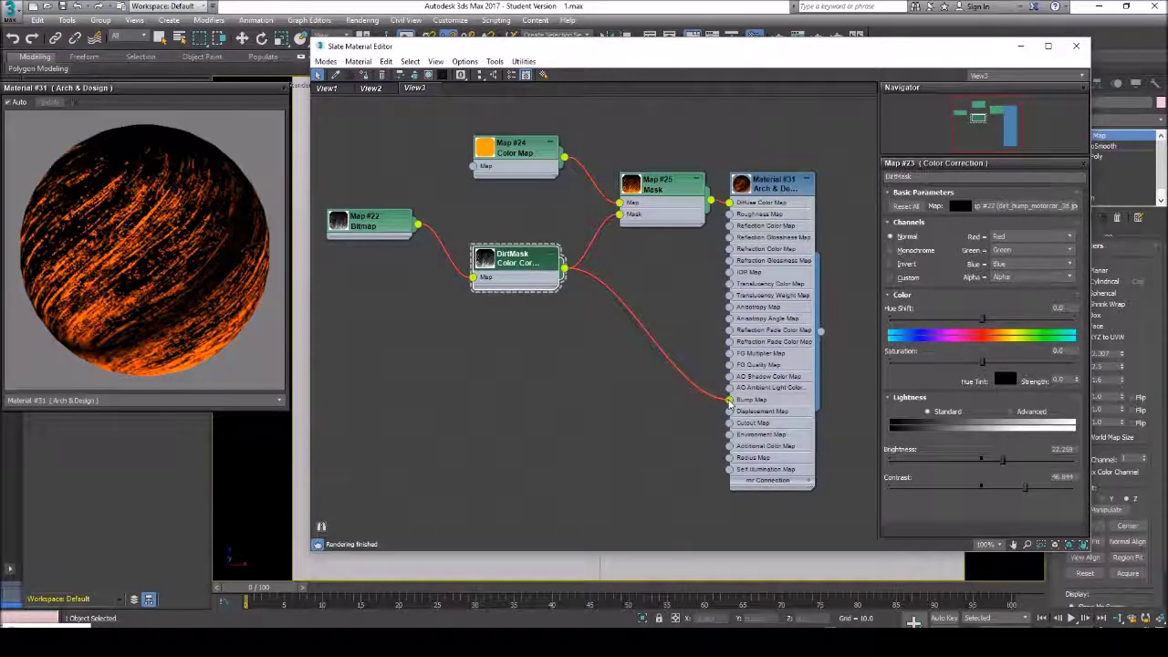
Set Material #31's bump amount to 1.0 and render the jar with Shift+Q.
double_click(811, 361)
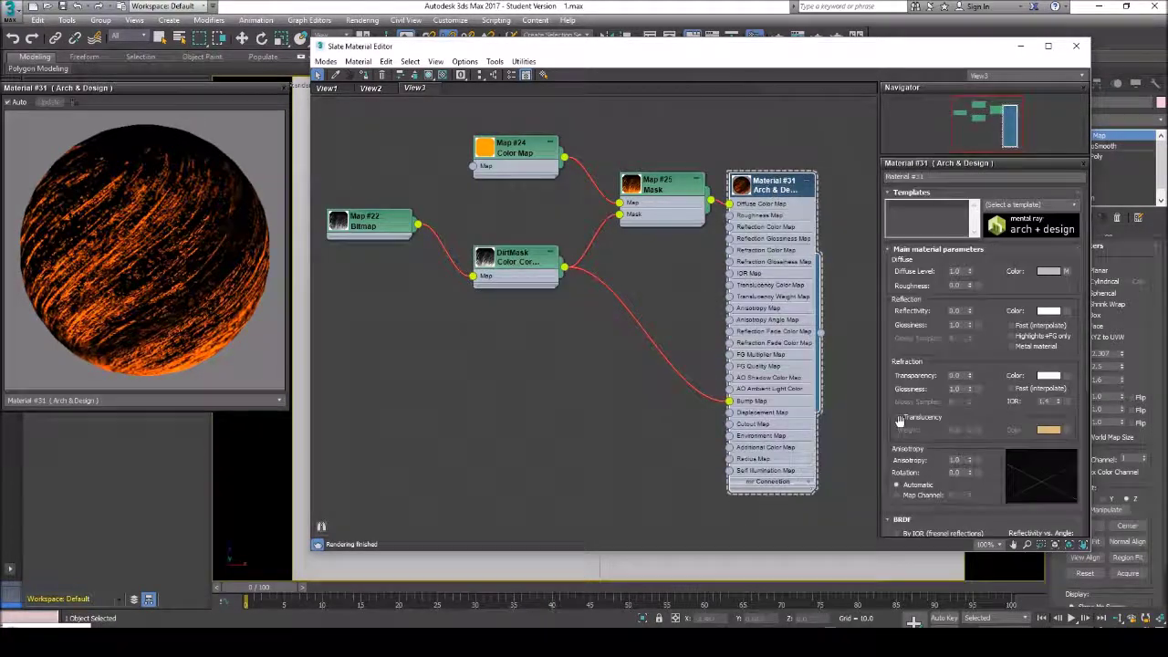
scroll(921, 457, "down", 5)
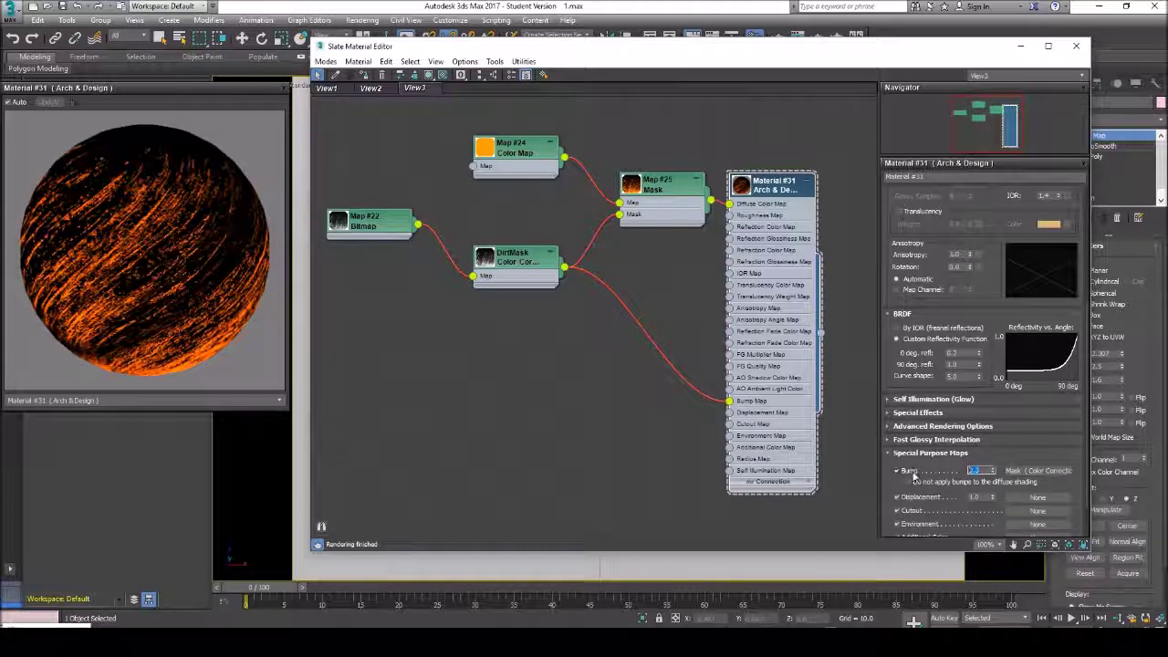
type("1")
key("Return")
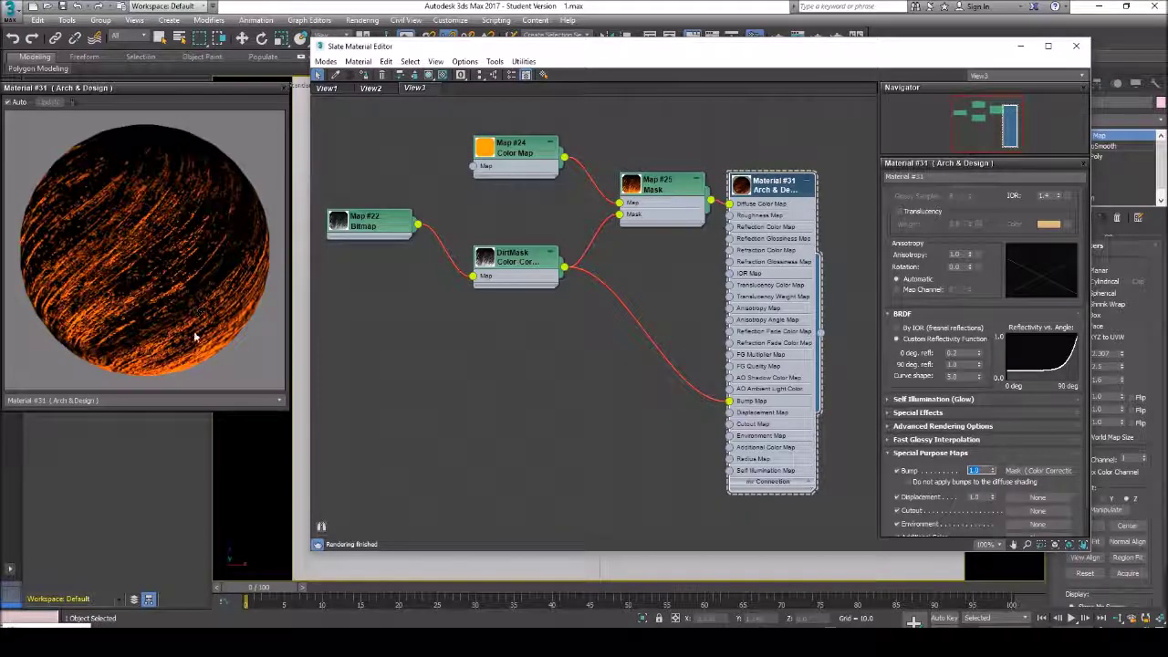
key("shift+q")
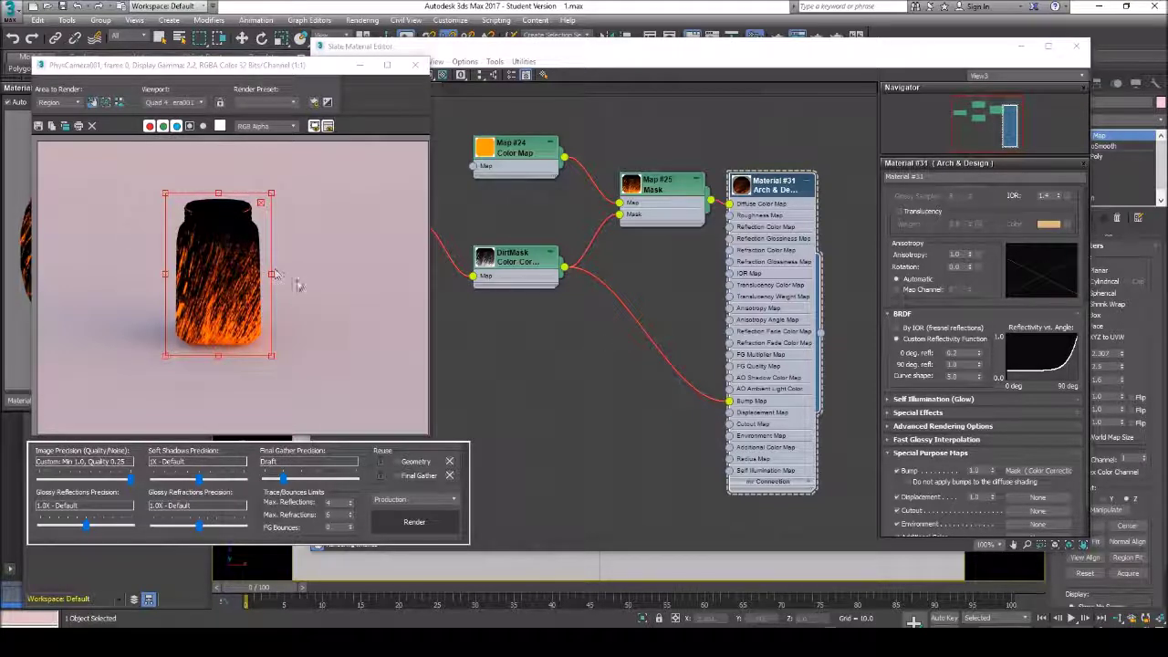
Add a second Color Correction map node to the Slate view.
left_click_drag(523, 257, 510, 268)
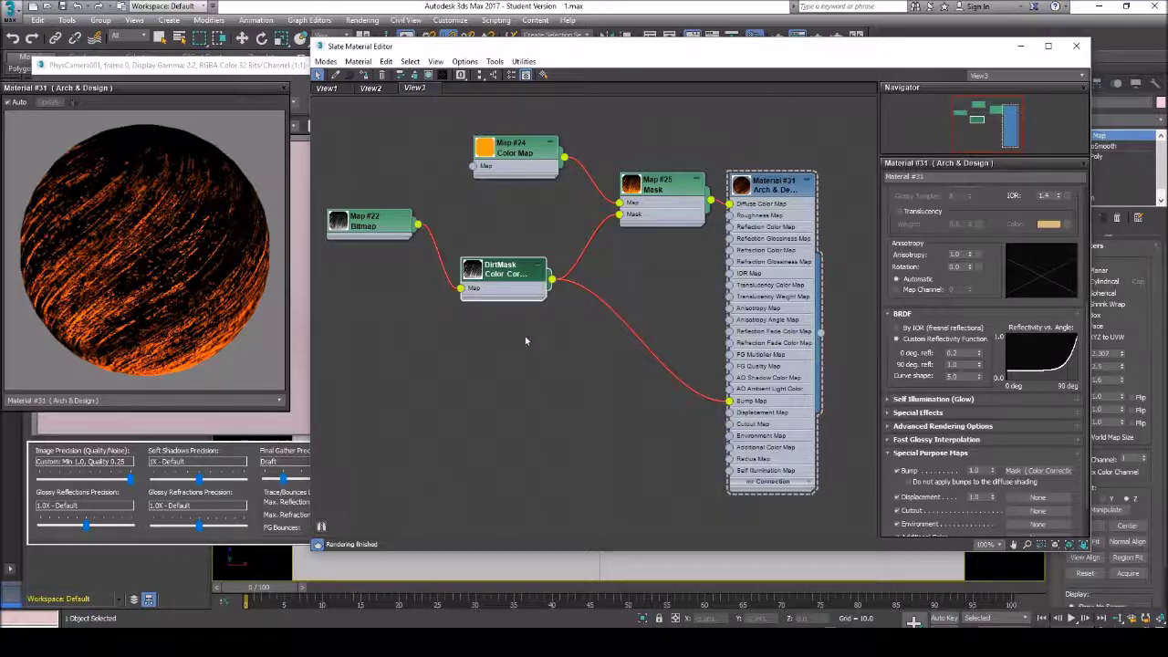
right_click(526, 337)
mouse_move(569, 361)
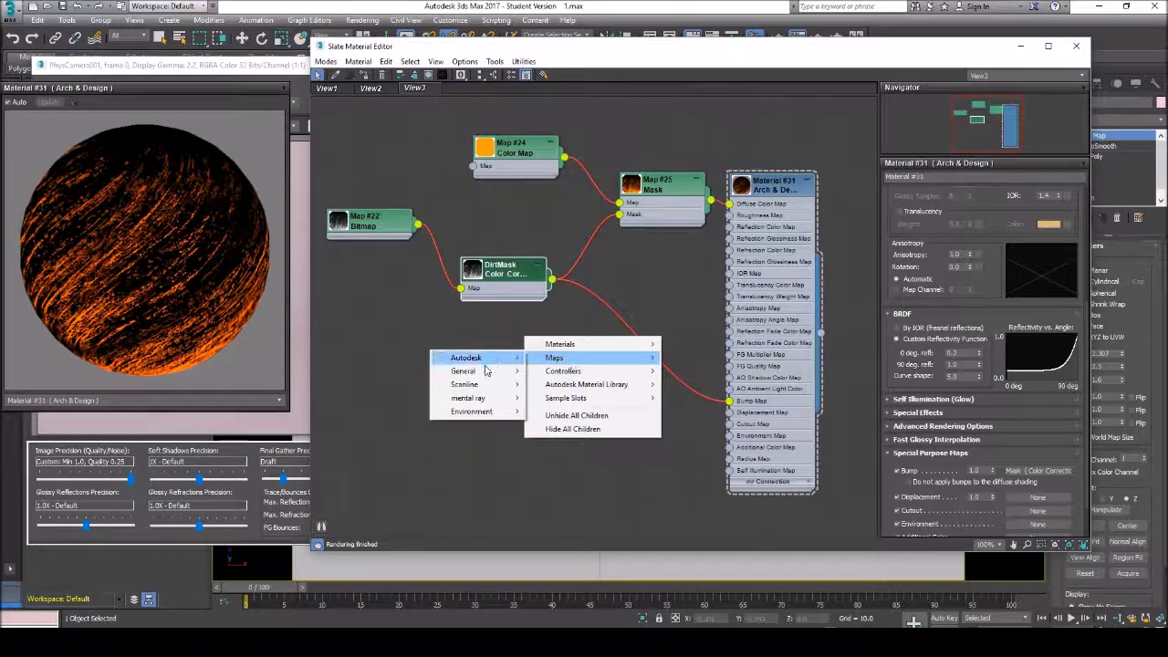
mouse_move(490, 402)
mouse_move(503, 374)
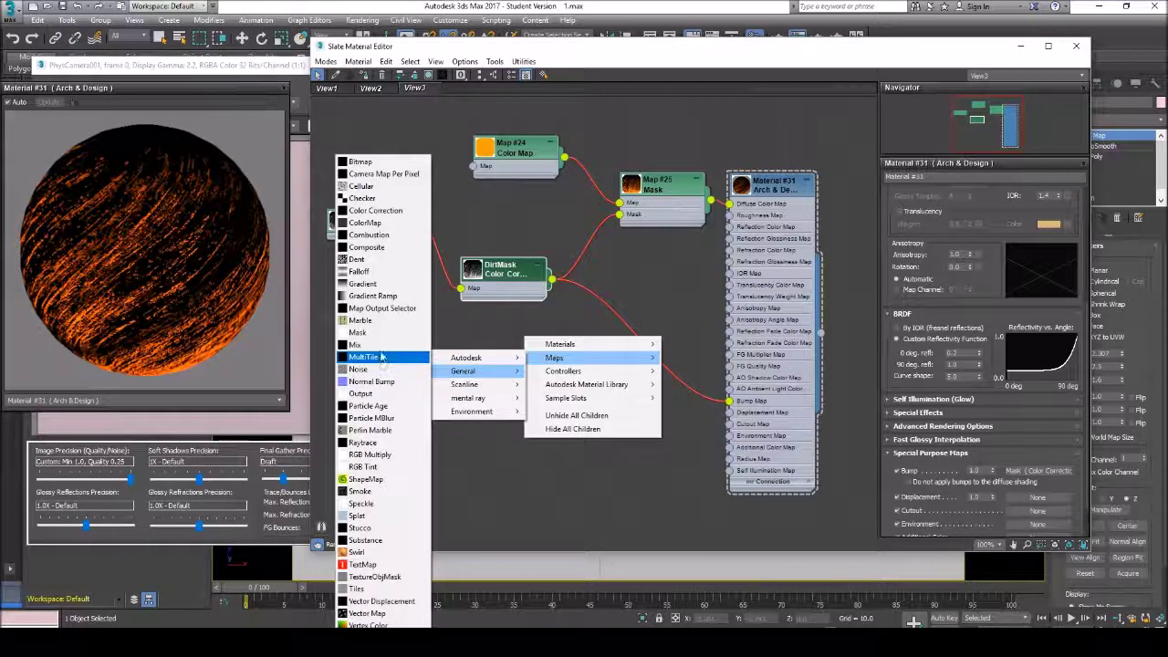
left_click(387, 212)
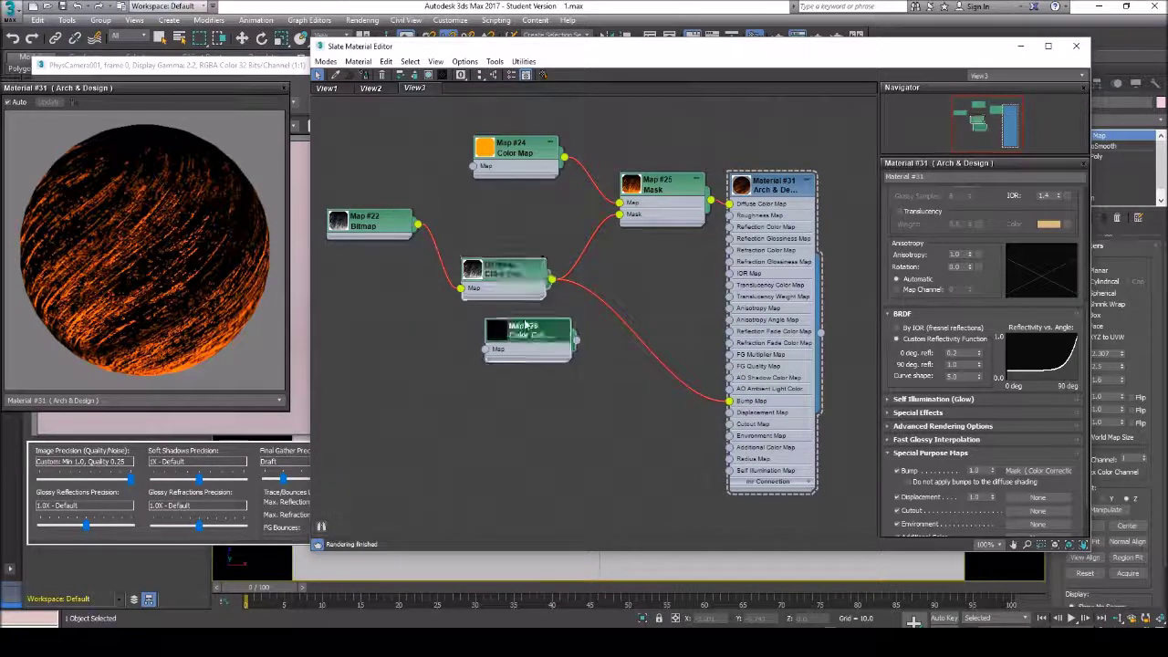
left_click_drag(526, 324, 577, 349)
Arrange the nodes and name the new correction map 'DirtMask_Inverted'.
left_click_drag(529, 274, 611, 344)
left_click_drag(773, 185, 810, 174)
left_click_drag(626, 361, 636, 360)
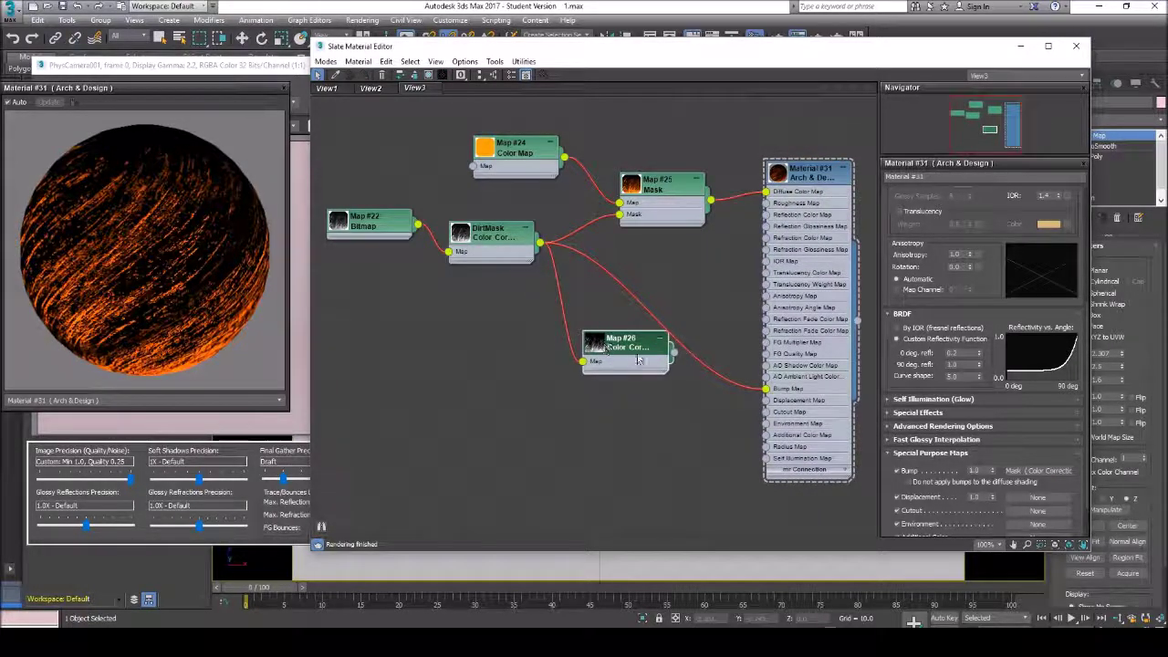
double_click(593, 344)
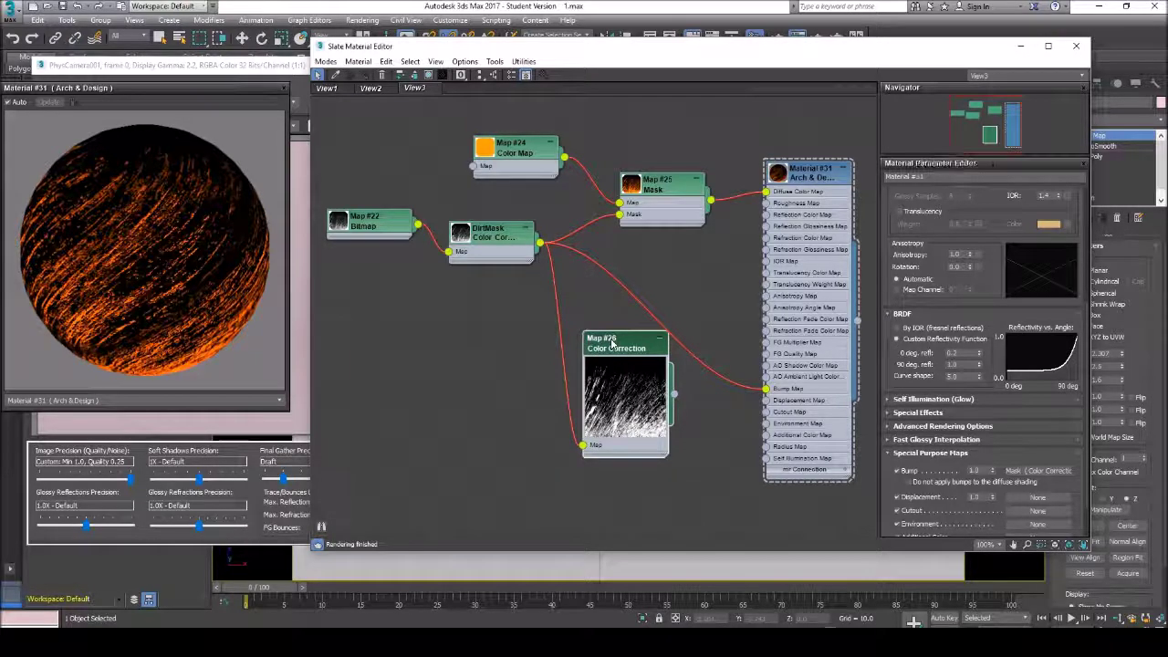
double_click(613, 343)
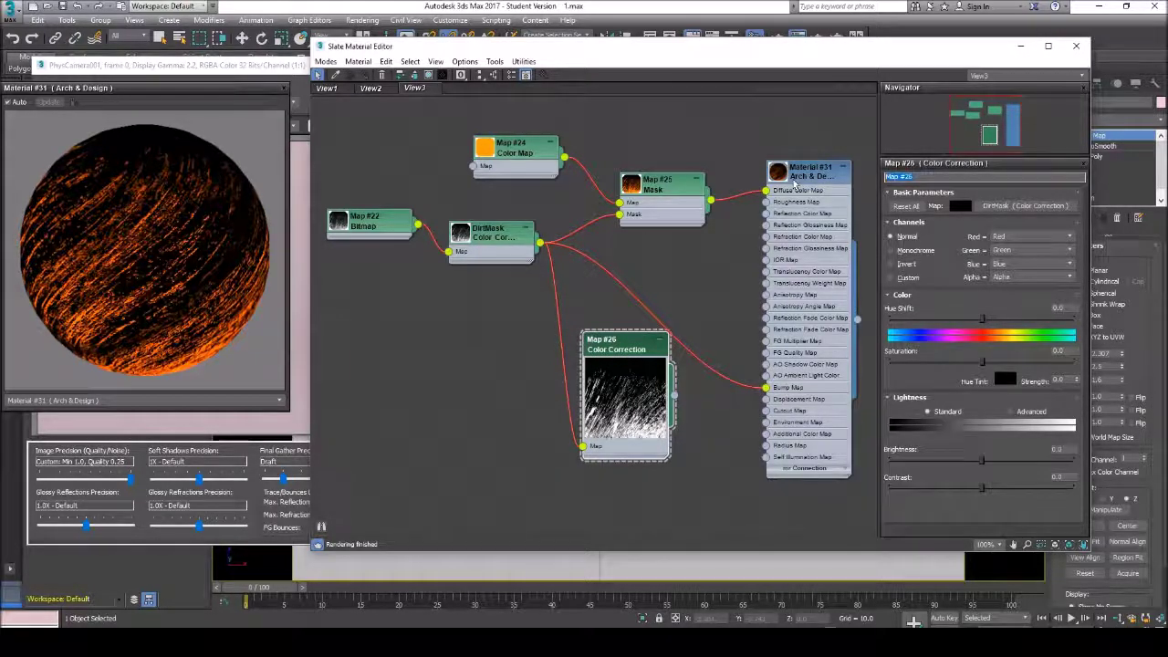
type("DirtMask_Inverted")
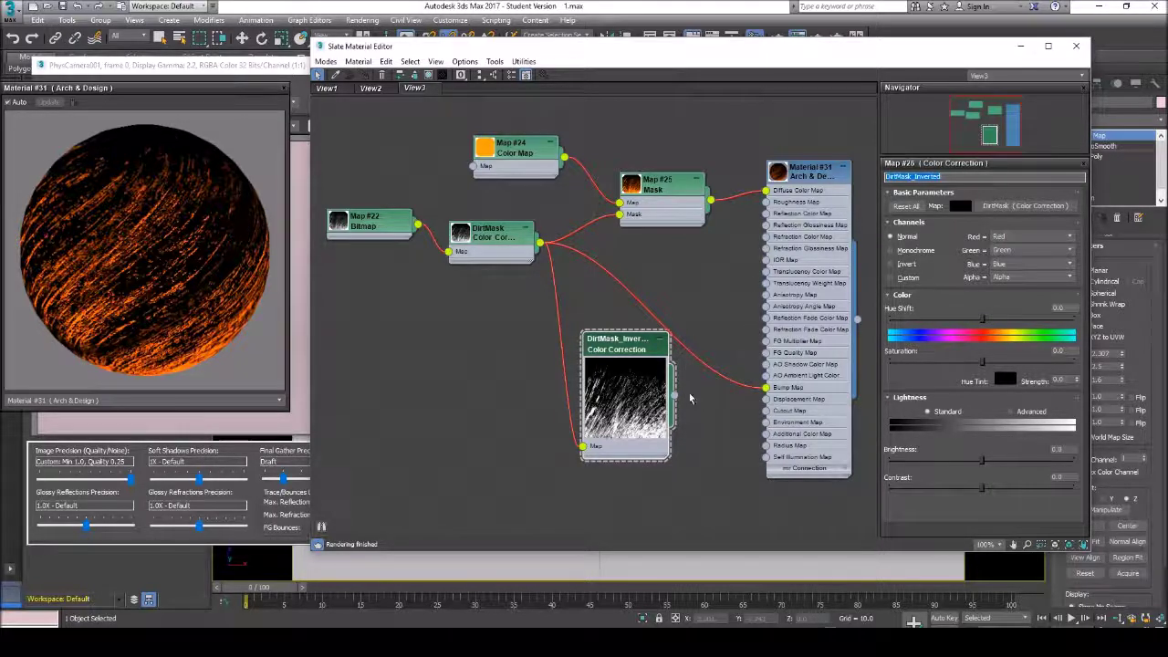
Invert DirtMask_Inverted's channels so the streaks show dark on white.
left_click(907, 265)
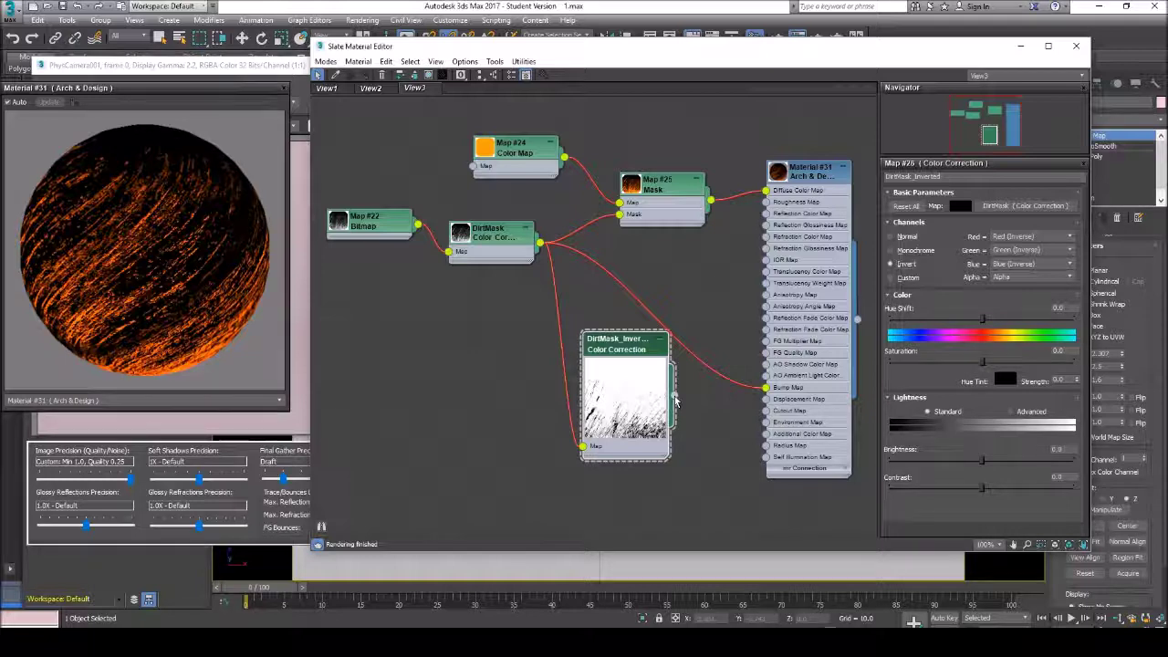
left_click(808, 185)
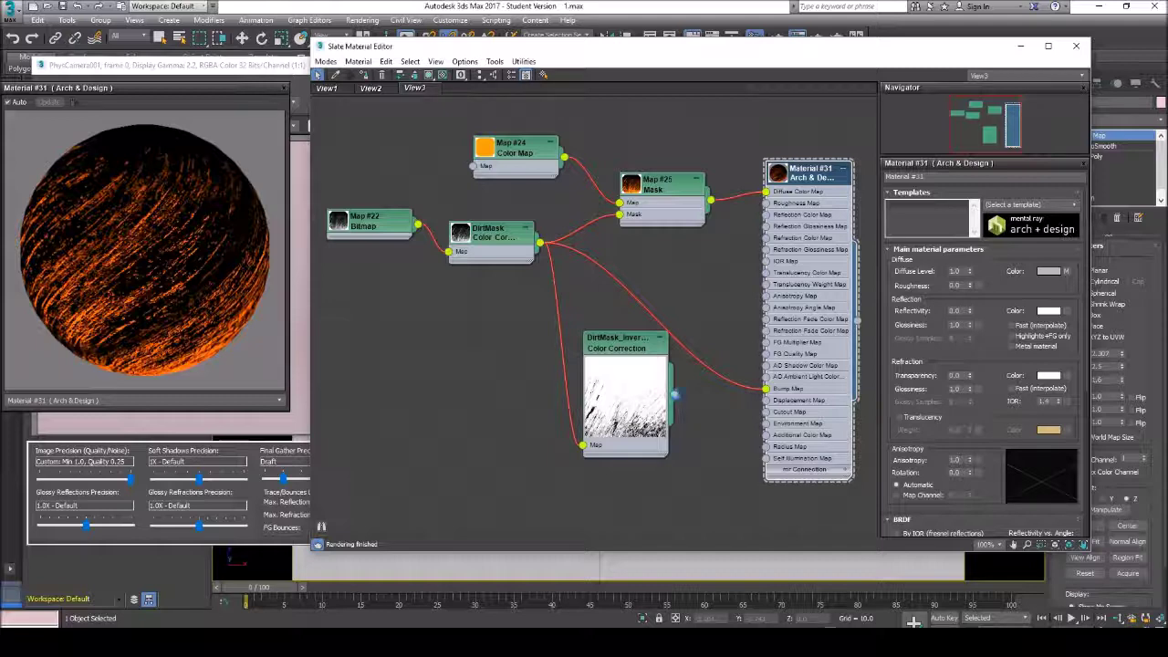
Wire DirtMask_Inverted into reflection colour, glossiness and refraction, clearing the old transparency map.
left_click_drag(674, 394, 766, 239)
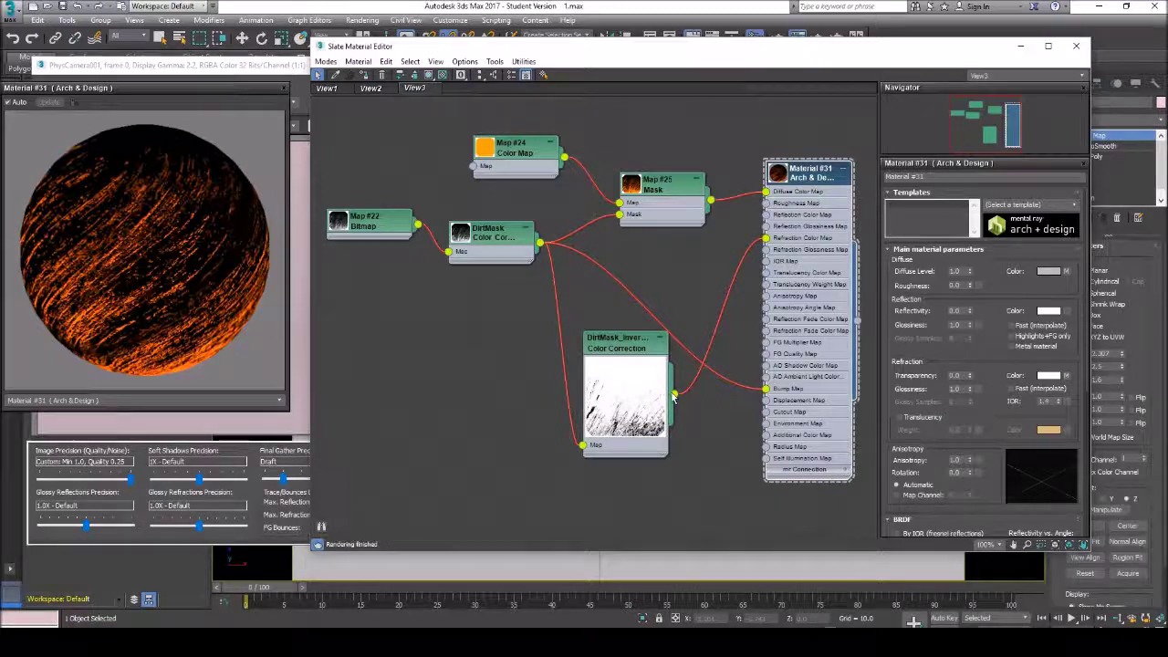
left_click_drag(739, 336, 768, 250)
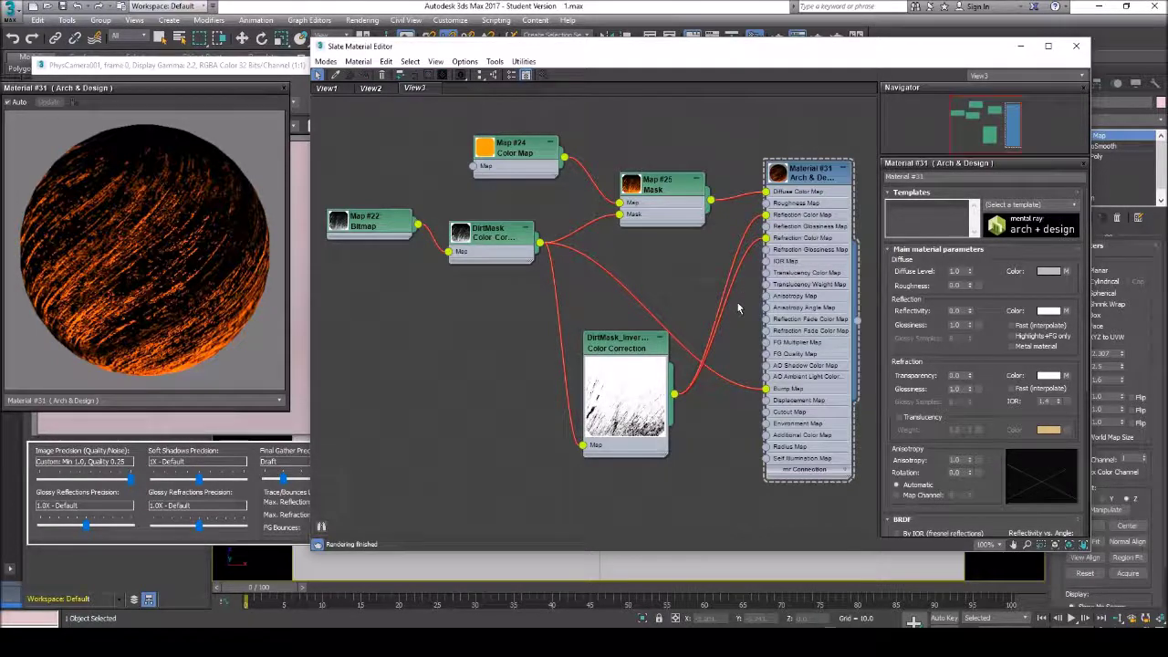
right_click(1053, 374)
left_click(1047, 408)
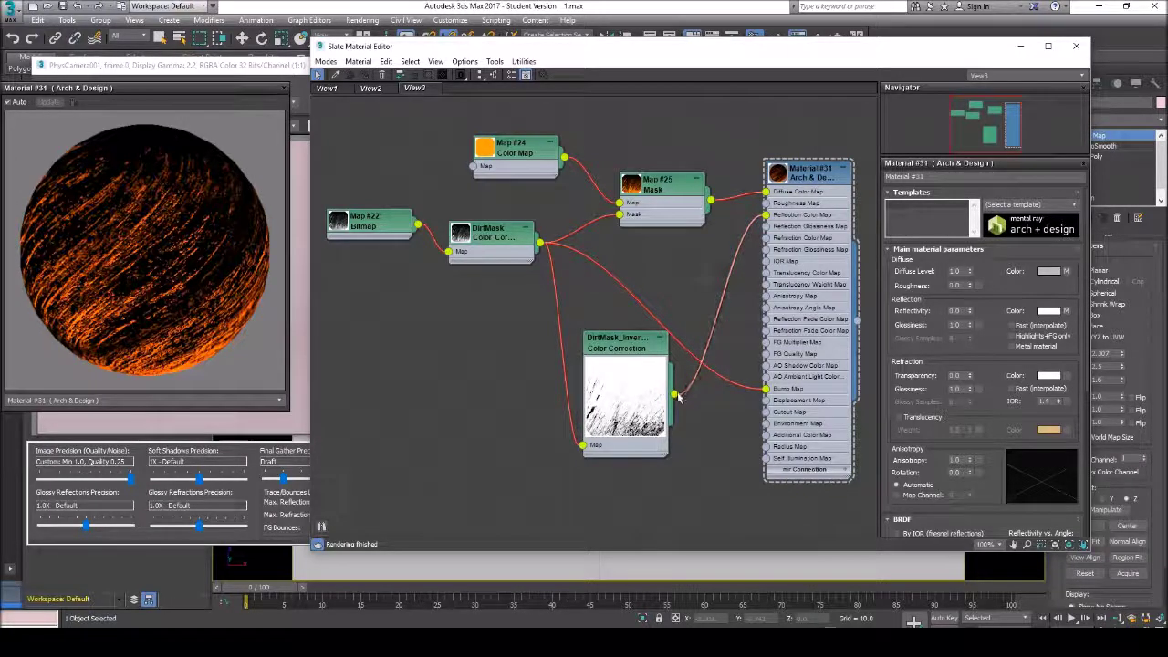
left_click_drag(675, 396, 765, 226)
left_click_drag(510, 231, 500, 233)
left_click_drag(612, 338, 588, 339)
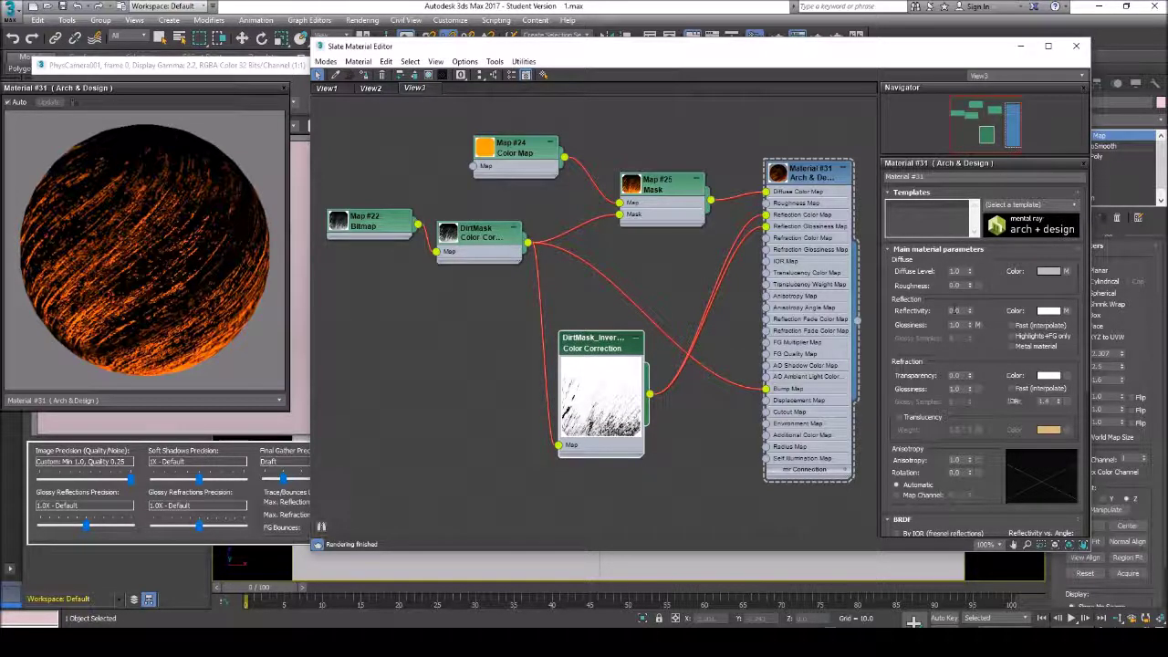
Commit Material #31's Reflectivity of 1.0 and bring the jar render window forward.
key("Return")
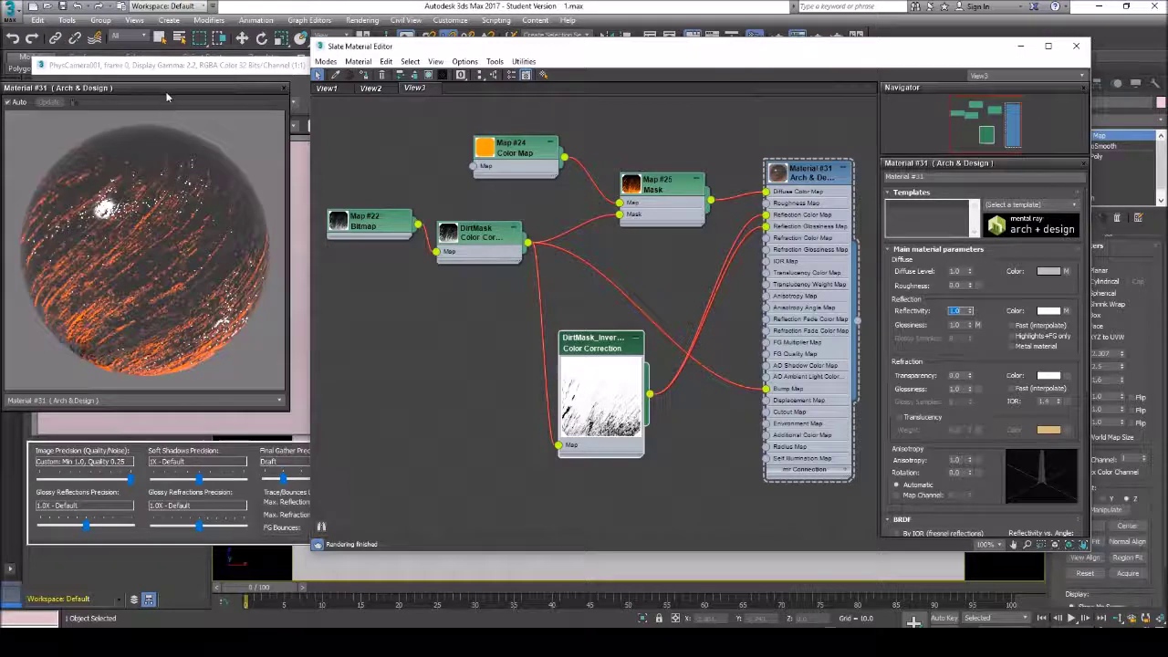
left_click_drag(165, 91, 202, 89)
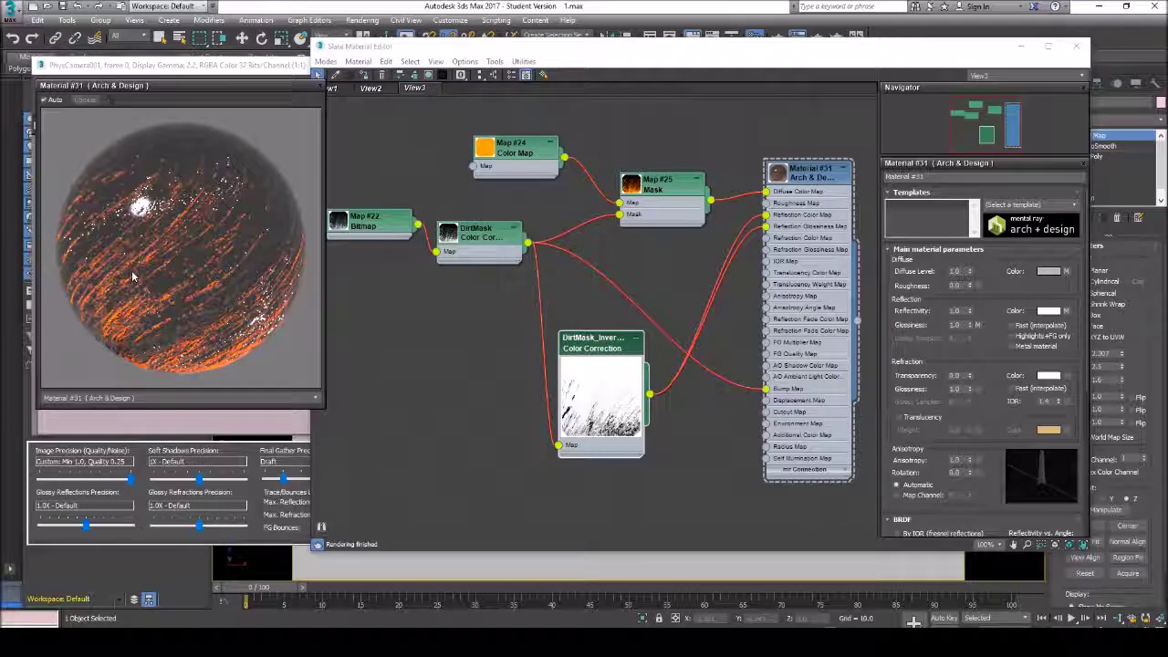
left_click(240, 538)
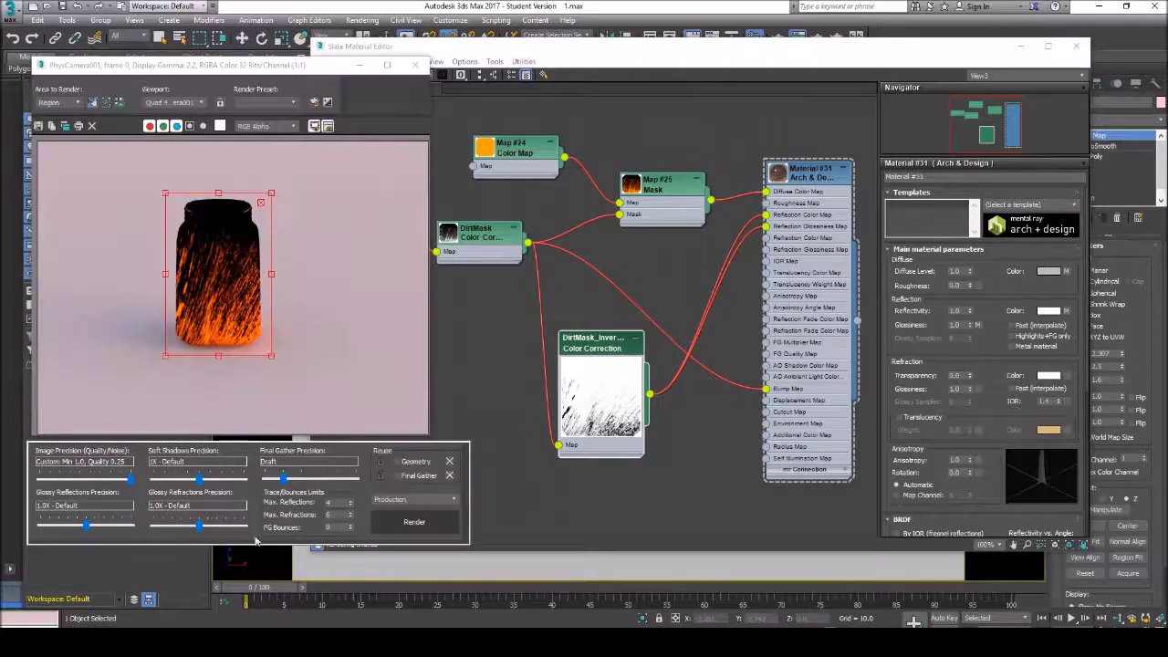
Render the jar, set Glossy Refractions Precision to 2.0X - High Quality, and reposition the orange Color Map node.
left_click(411, 523)
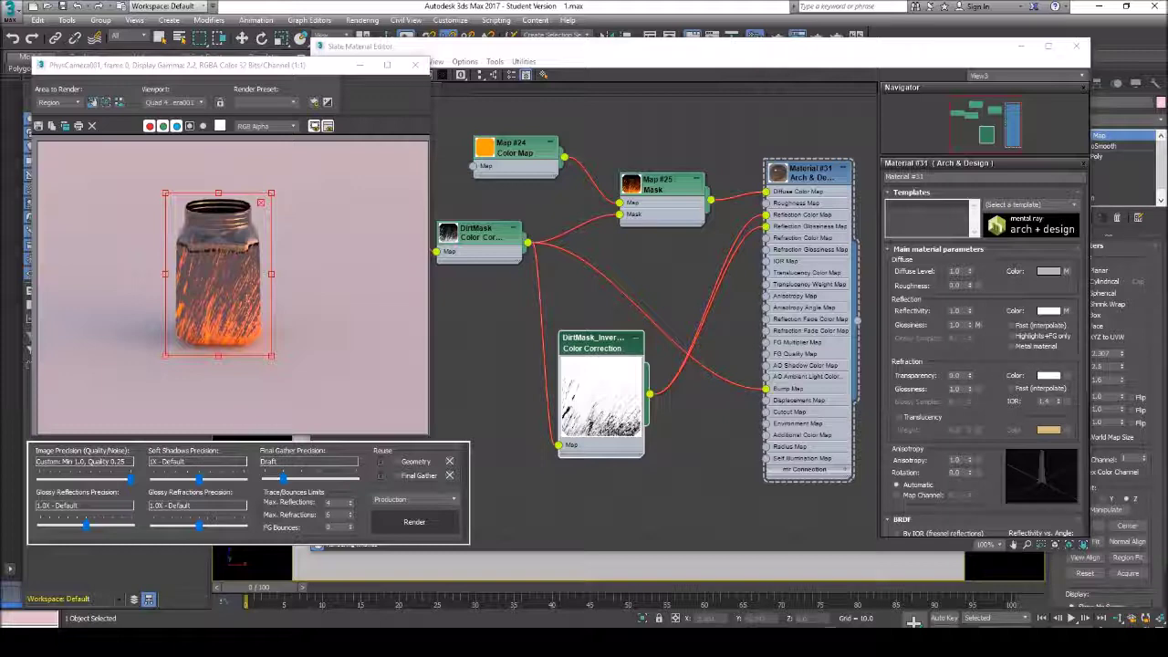
left_click_drag(199, 527, 216, 528)
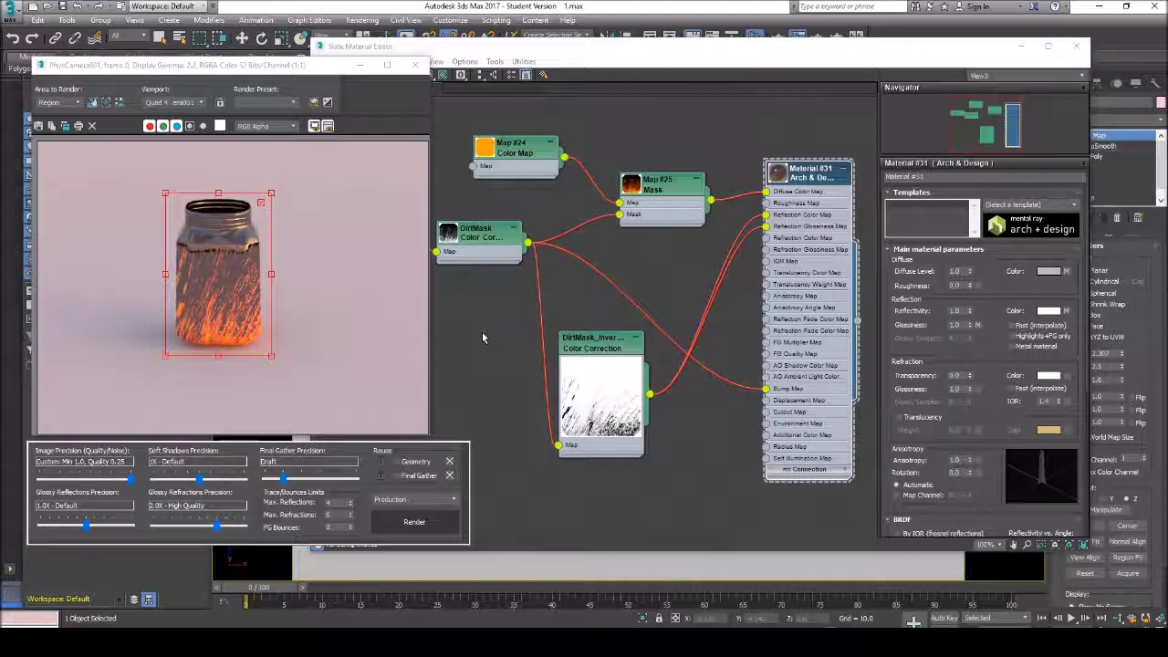
double_click(488, 148)
left_click_drag(530, 148, 556, 100)
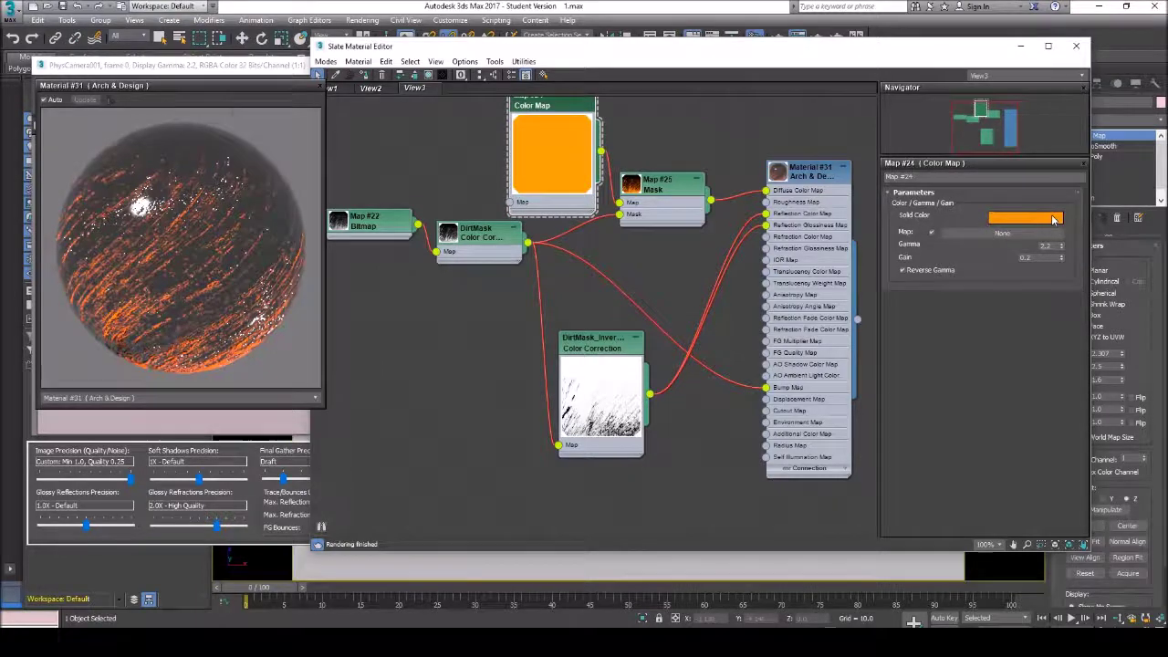
Change Map #24's orange Solid Color to a saturation of 0.892.
left_click(1053, 220)
left_click_drag(417, 66, 566, 87)
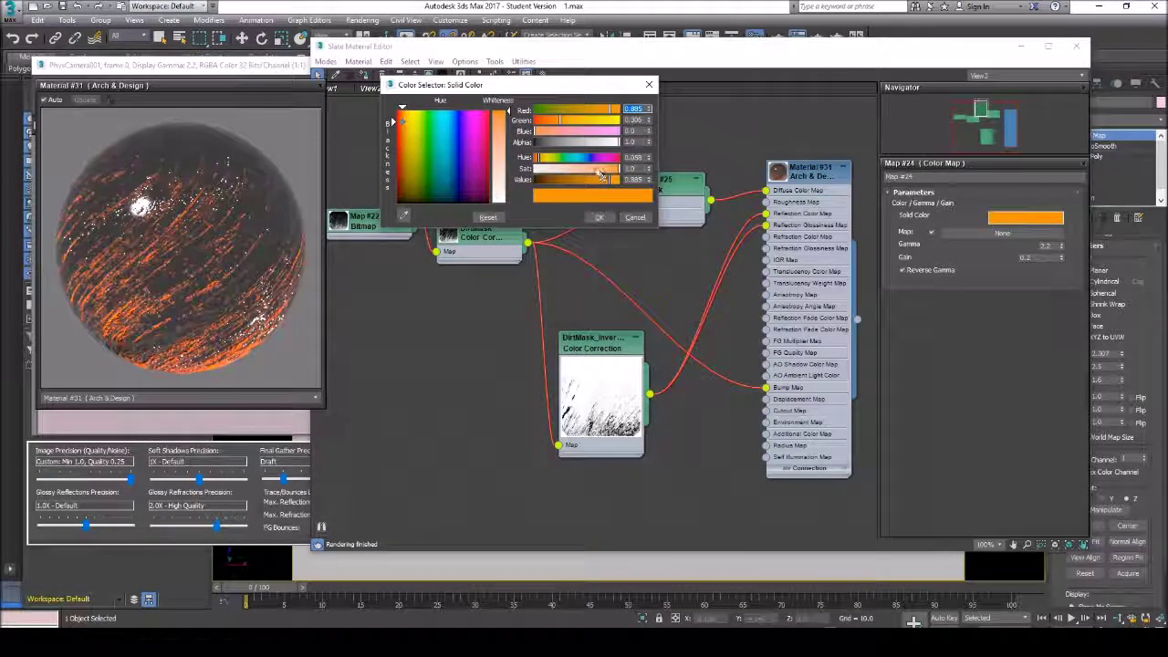
left_click_drag(601, 174, 595, 172)
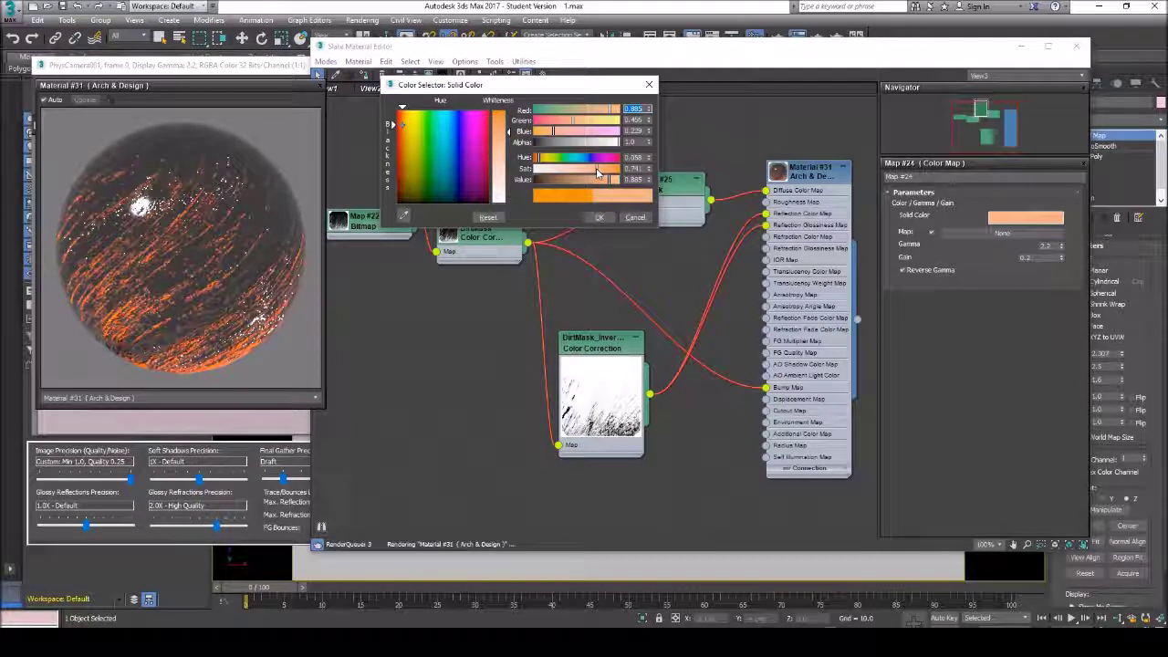
left_click_drag(584, 87, 564, 315)
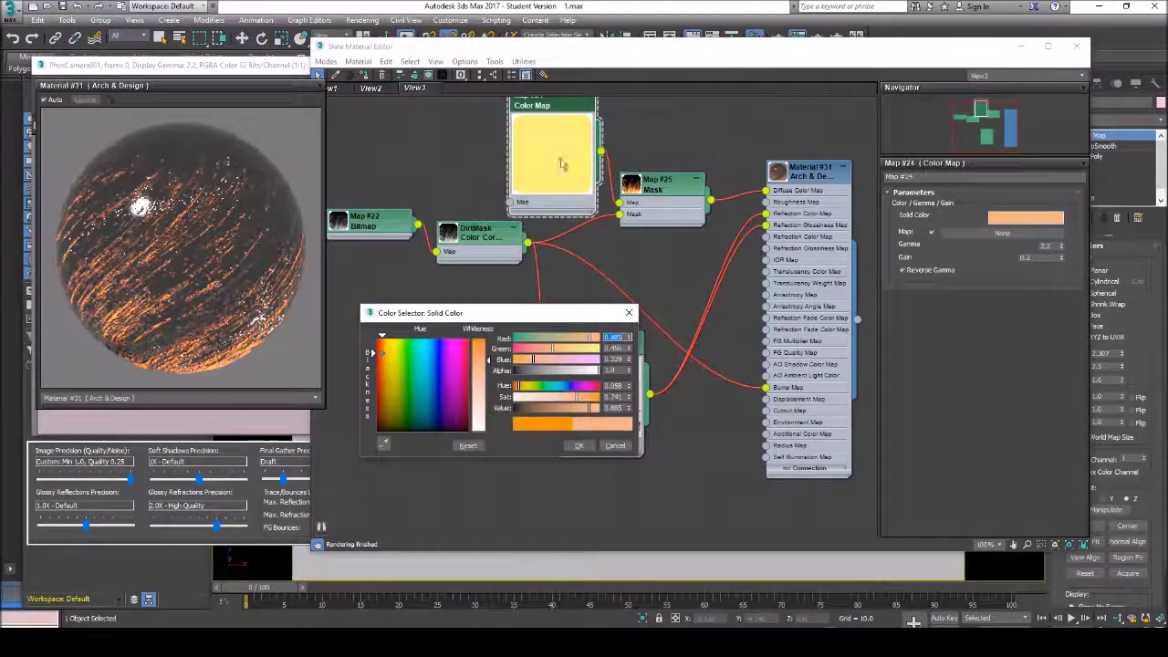
left_click_drag(589, 402, 594, 399)
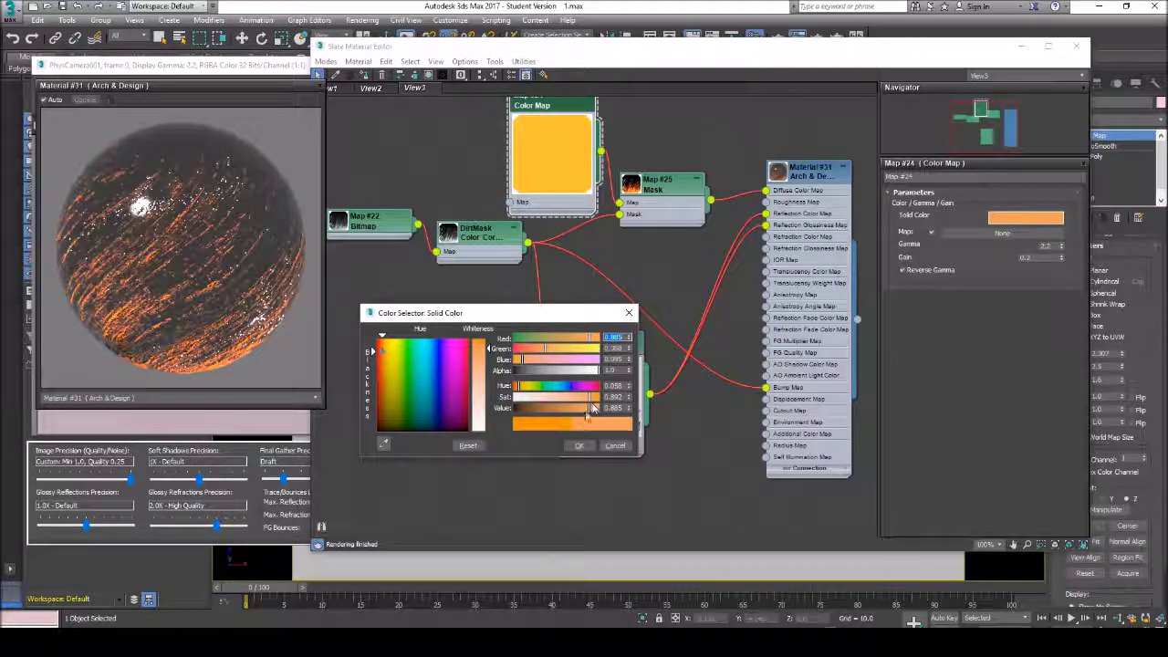
left_click(579, 445)
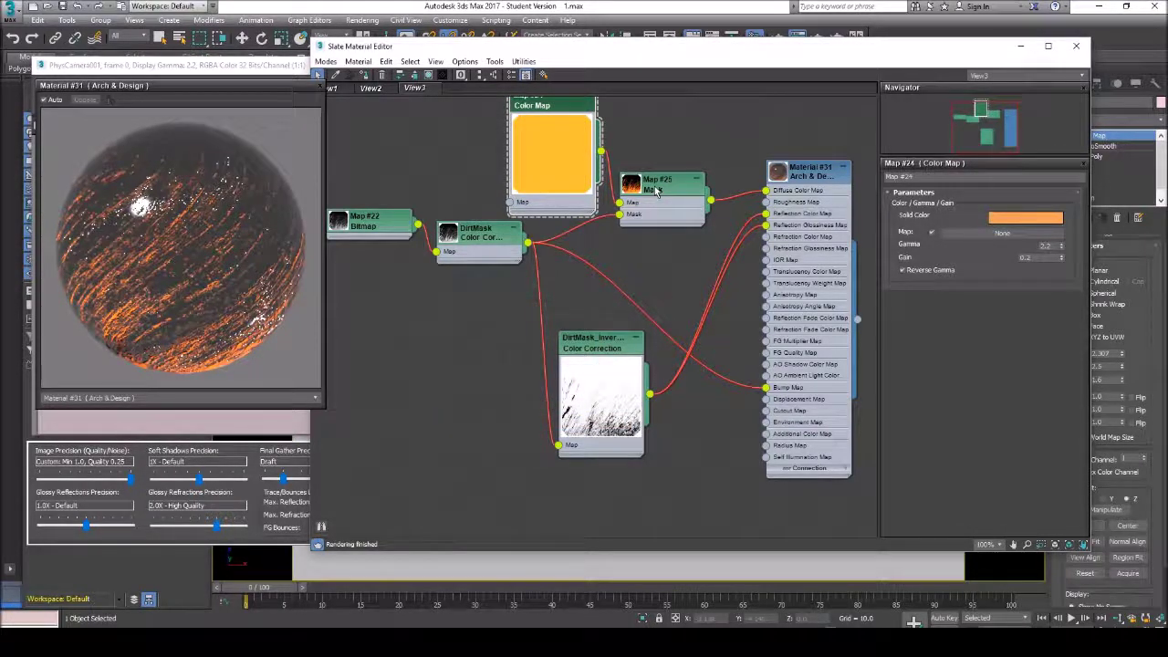
Re-render the jar with the adjusted golden-orange dirt, then return to Material #31's parameters.
double_click(1026, 259)
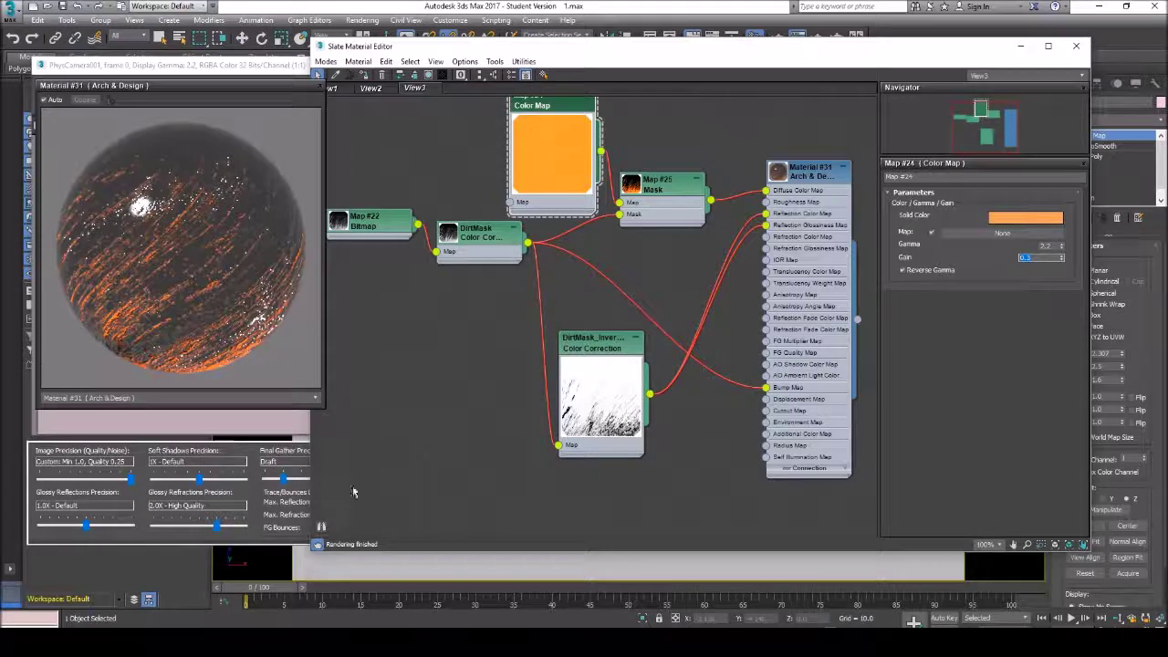
left_click(299, 533)
left_click(401, 523)
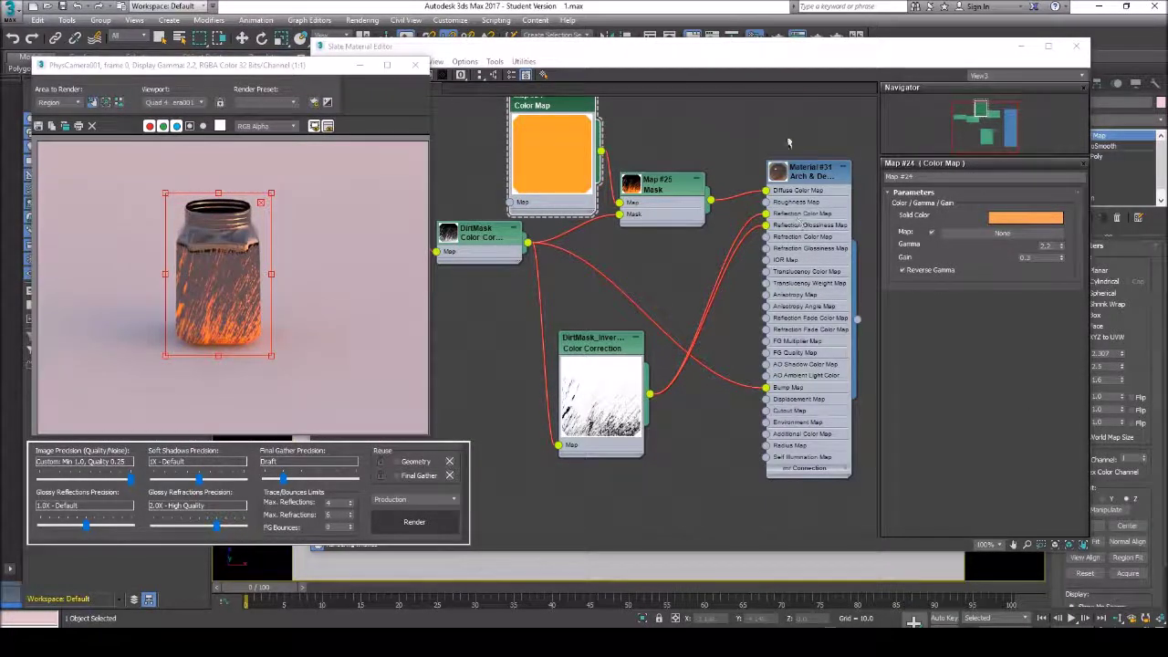
double_click(818, 176)
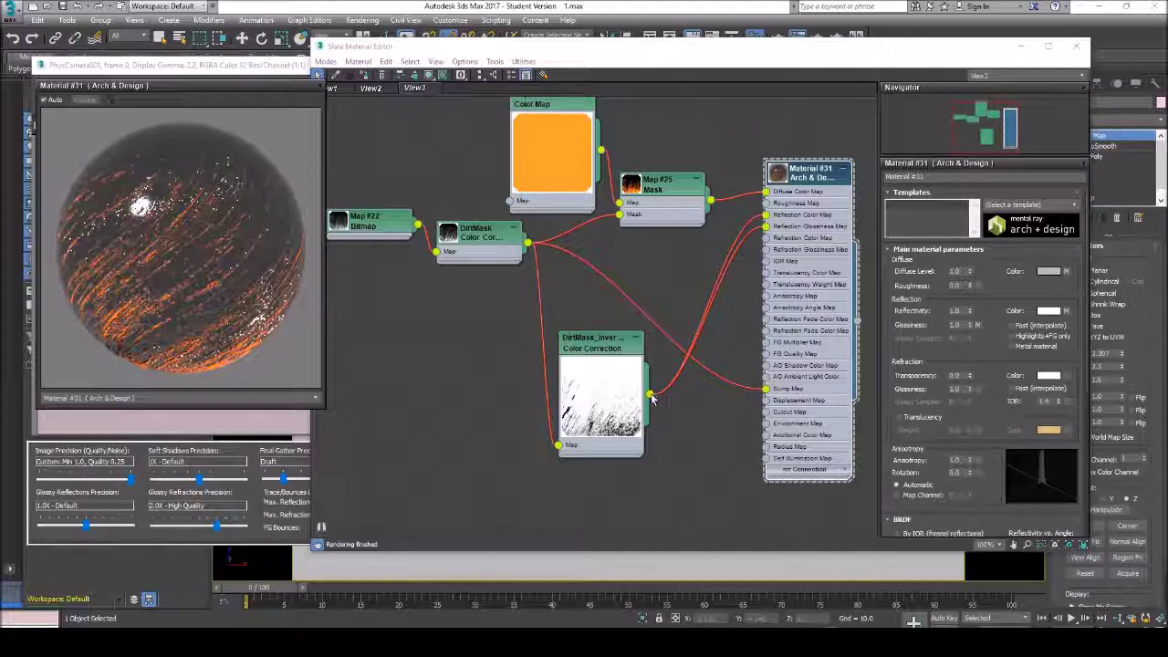
Set Material #31's Refraction Transparency to 1.0.
double_click(957, 374)
type("1")
key("Return")
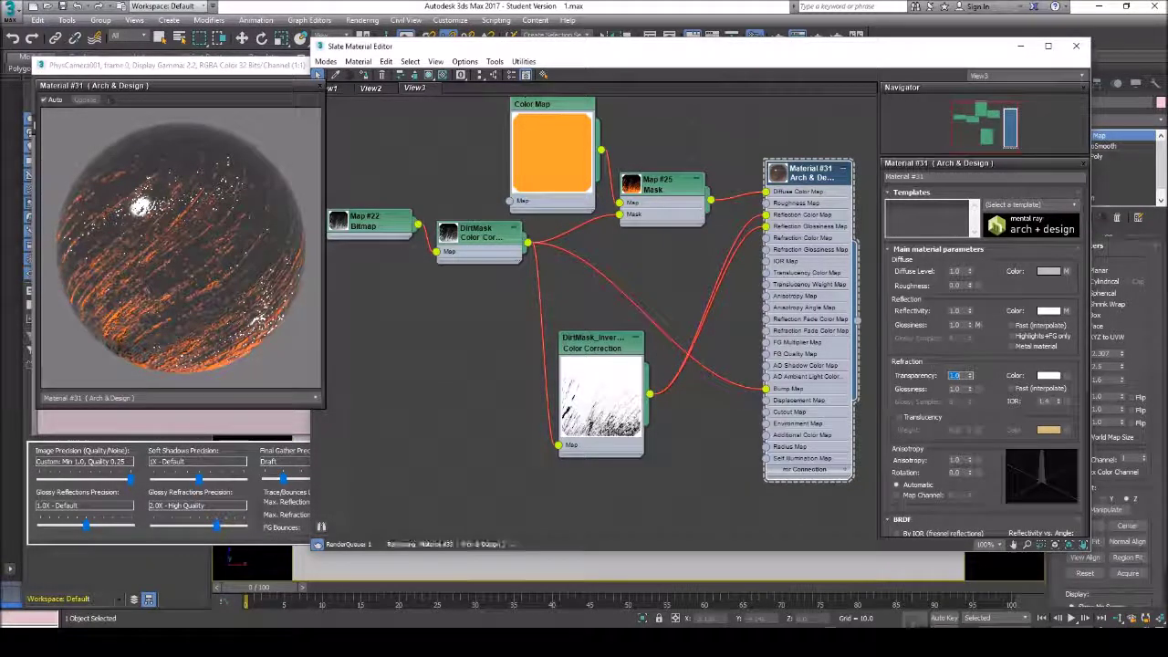
Test-render the jar region, wire DirtMask_inverse into Reflection Color Map, and enable Translucency at weight 0.5.
left_click(182, 540)
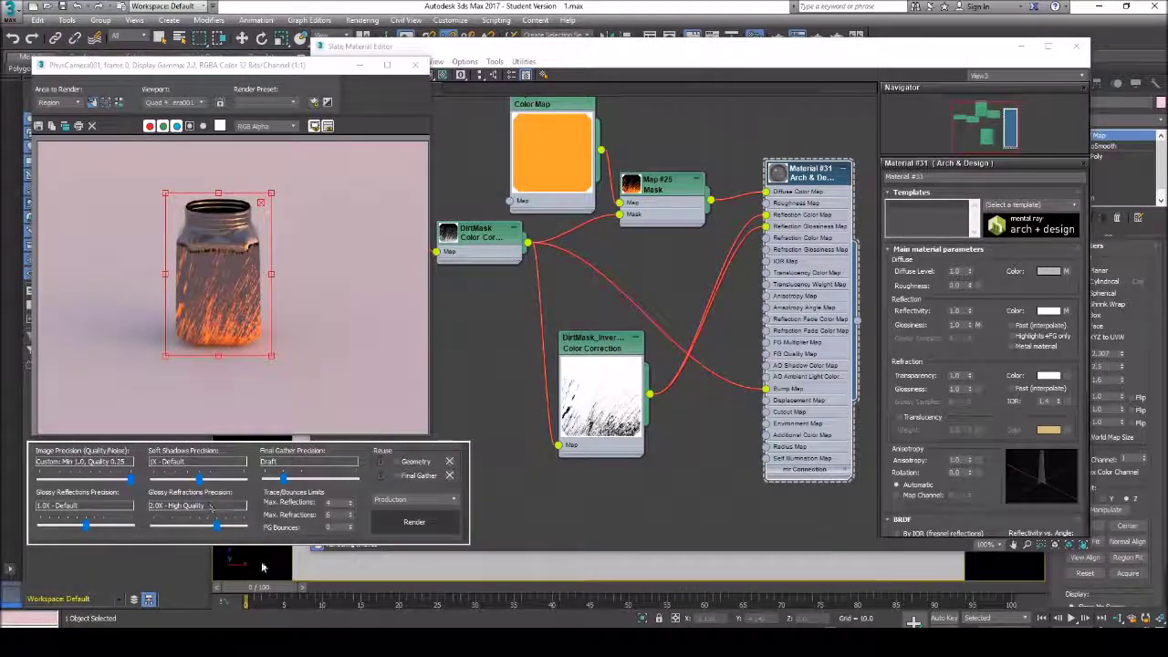
left_click(494, 519)
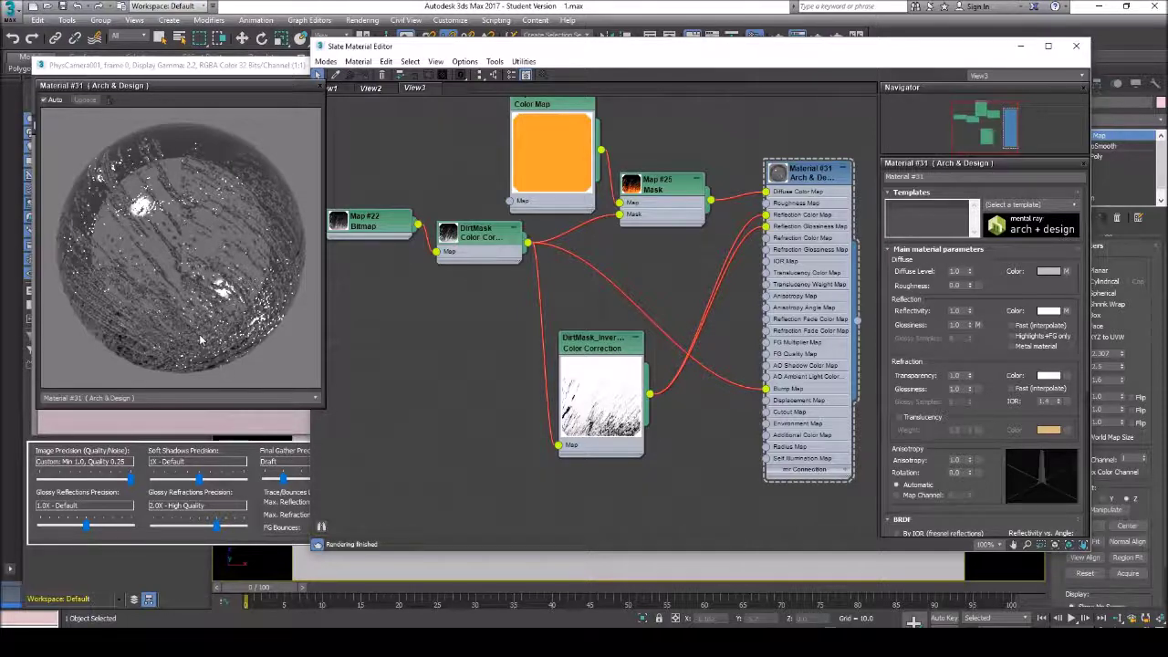
left_click(292, 534)
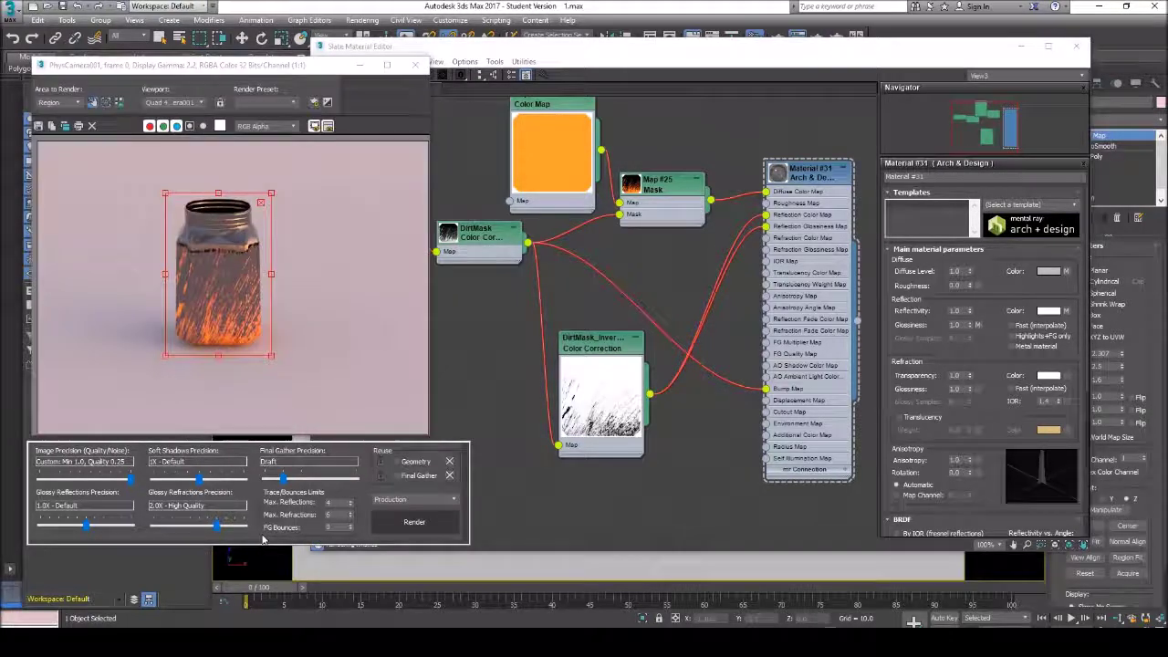
left_click(437, 525)
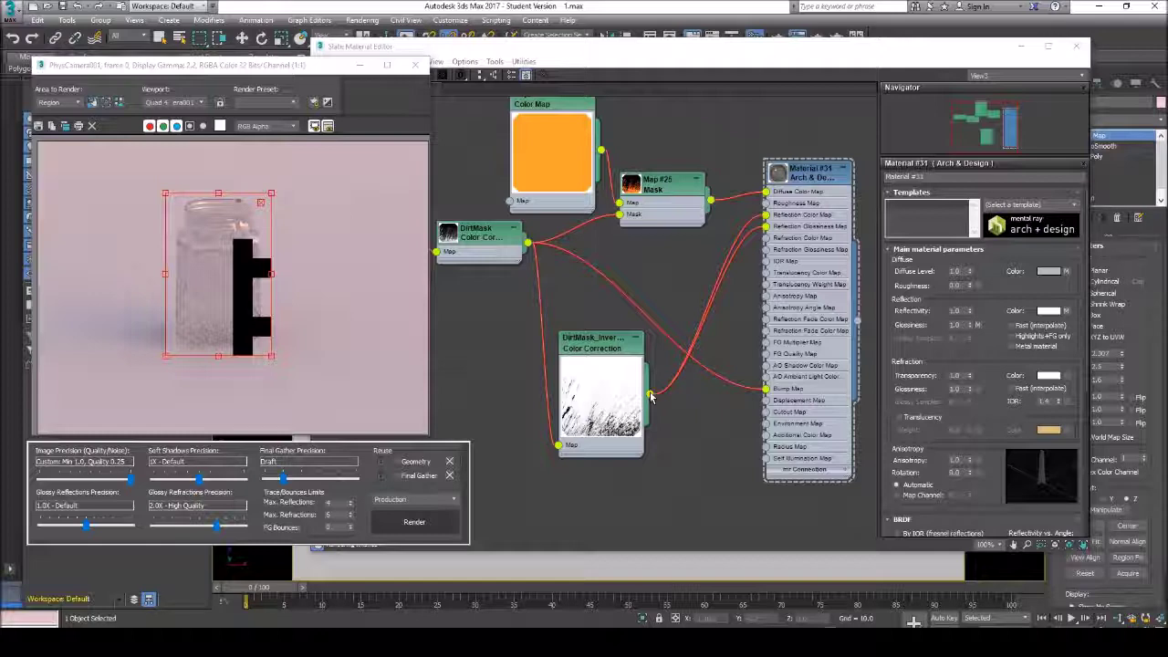
mouse_move(649, 395)
left_mouse_down()
mouse_move(723, 321)
mouse_move(771, 243)
mouse_move(651, 394)
left_mouse_up()
left_click(909, 418)
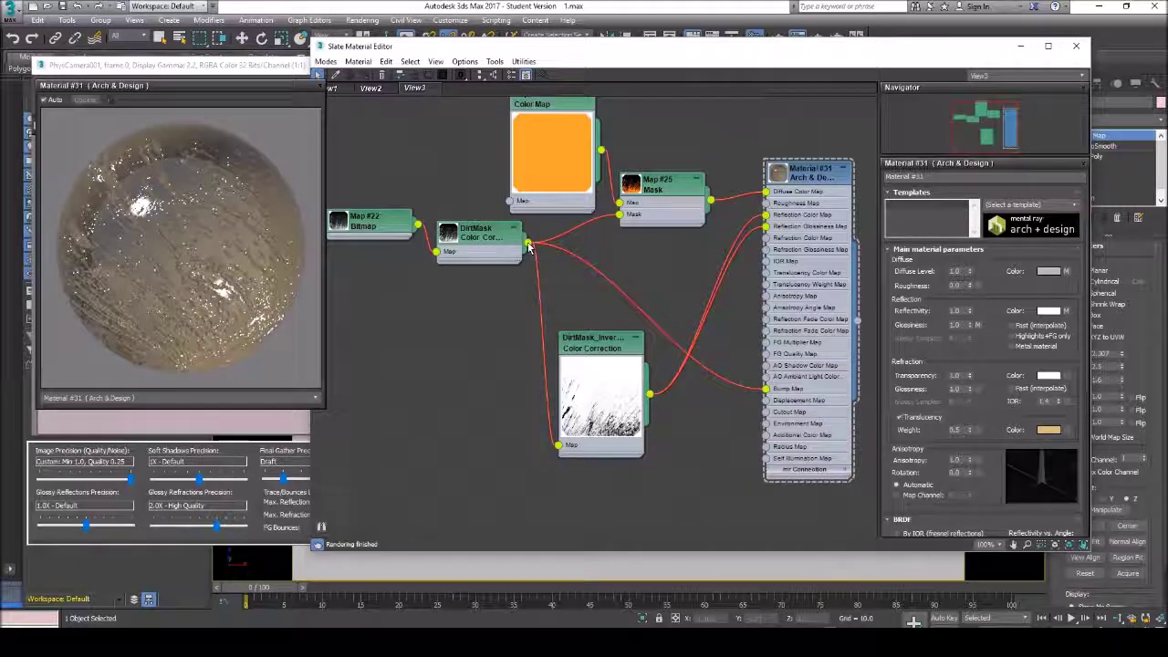
Set Translucency Weight to 1.0 and wire DirtMask Color Correction into the Translucency Weight Map.
double_click(958, 430)
type("1")
key("Return")
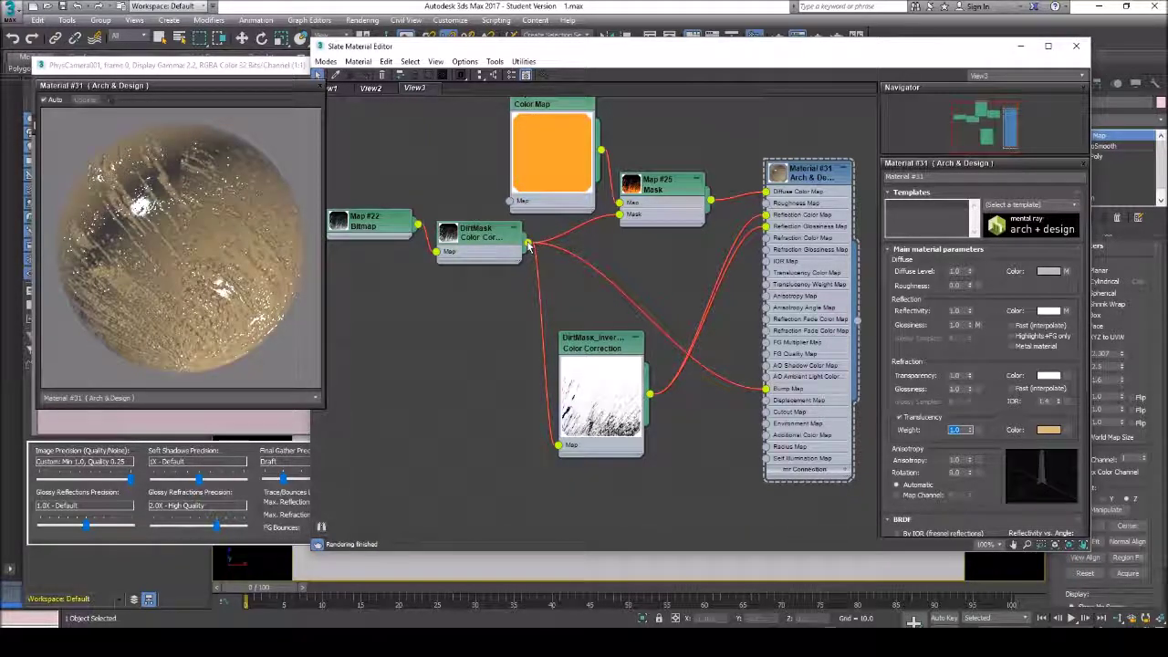
left_click_drag(527, 244, 767, 287)
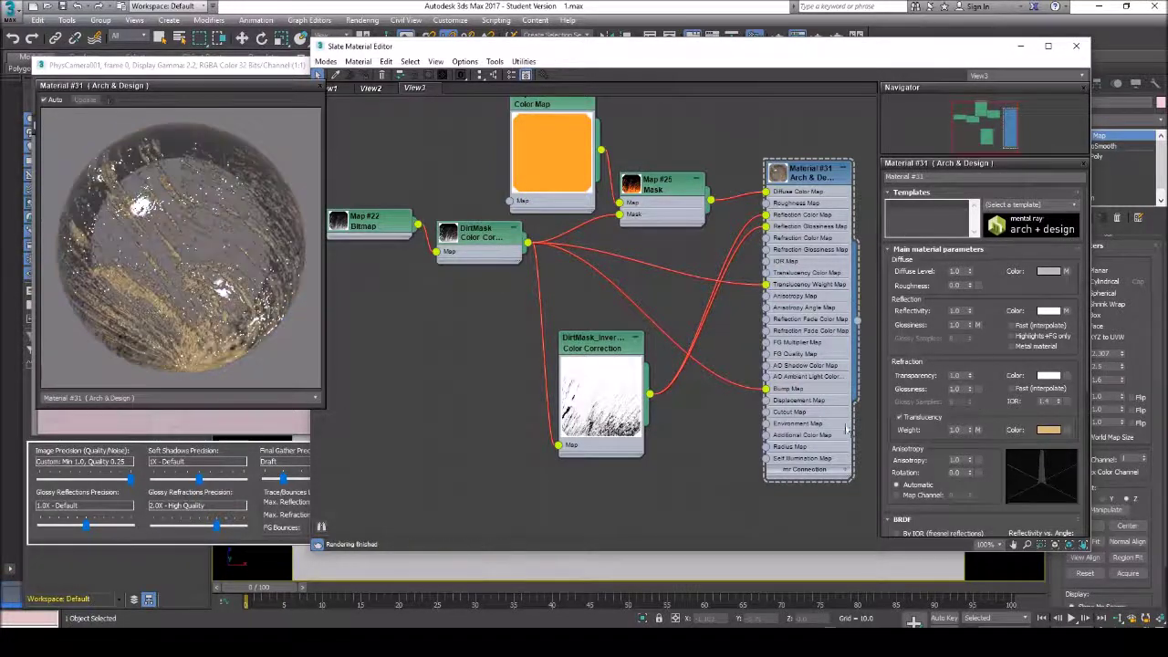
left_click_drag(135, 238, 192, 263)
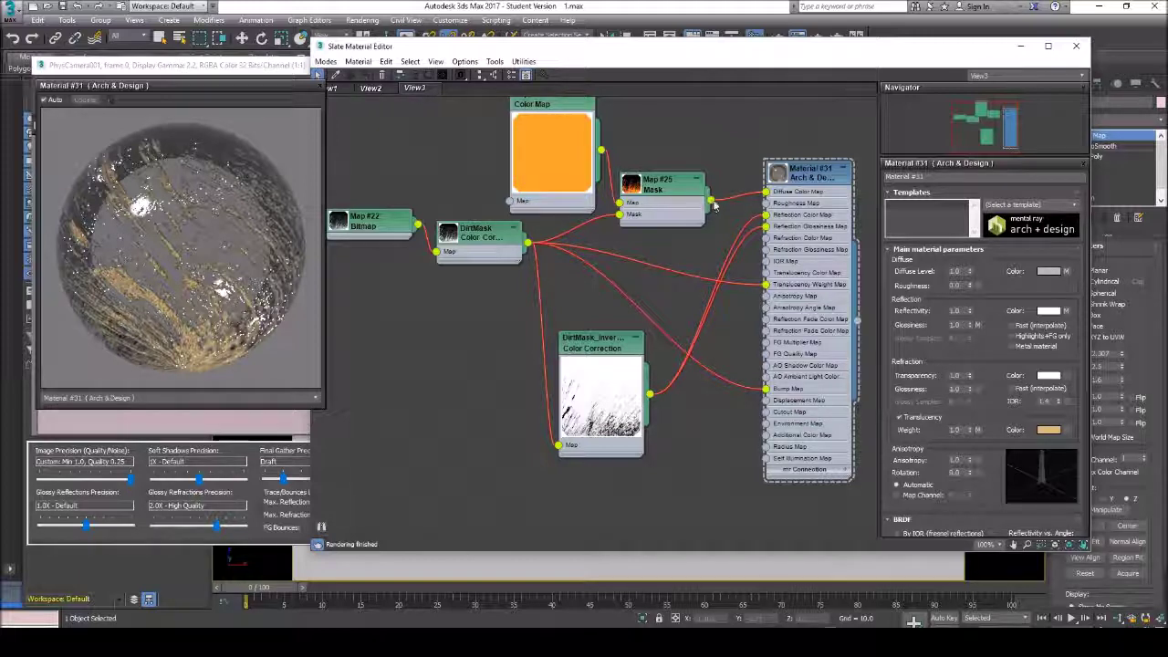
Rename the Map #25 mask node to ColoredDirtMask and wire it into Translucency Color Map.
left_click(667, 189)
double_click(667, 190)
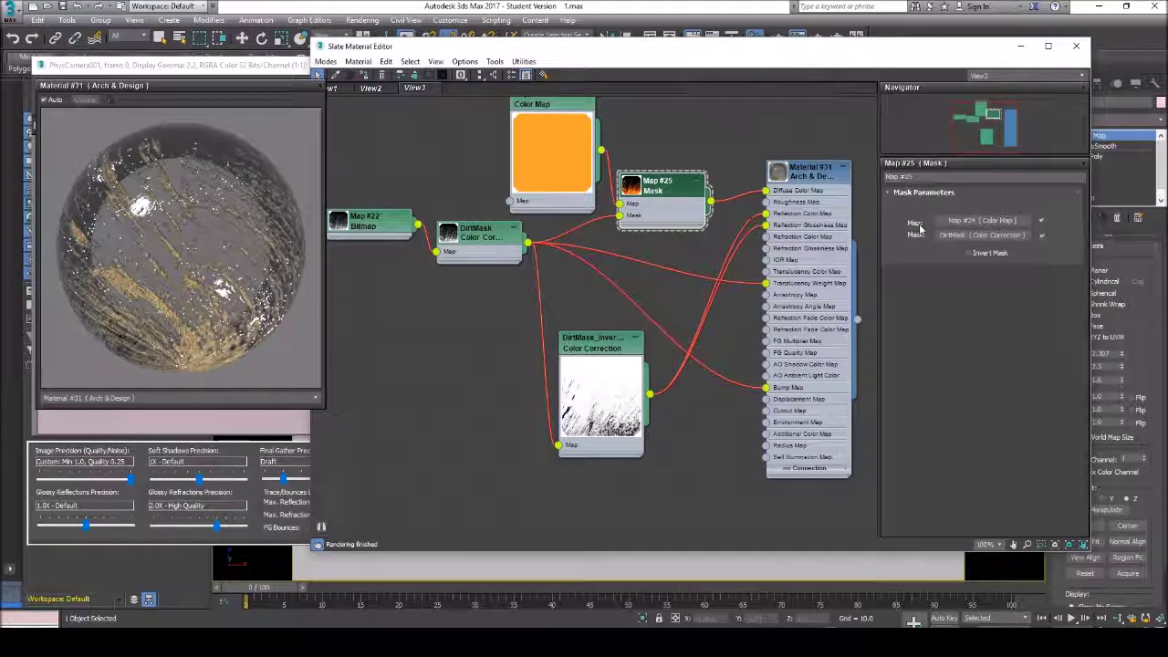
type("ColoredDirtMask")
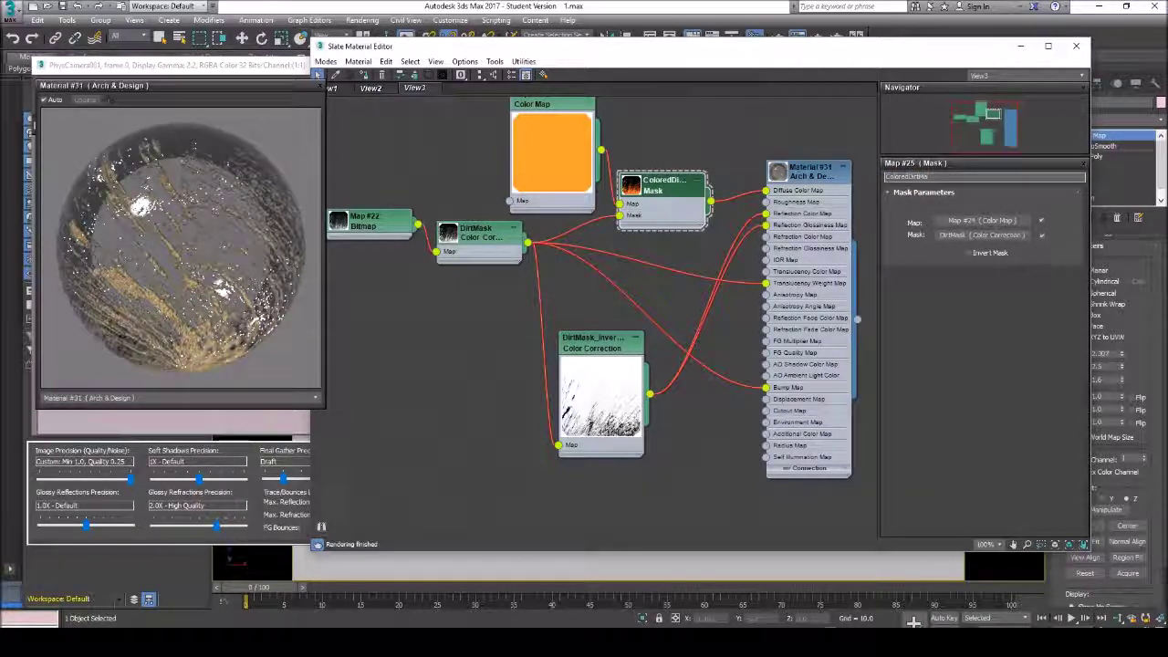
key("Return")
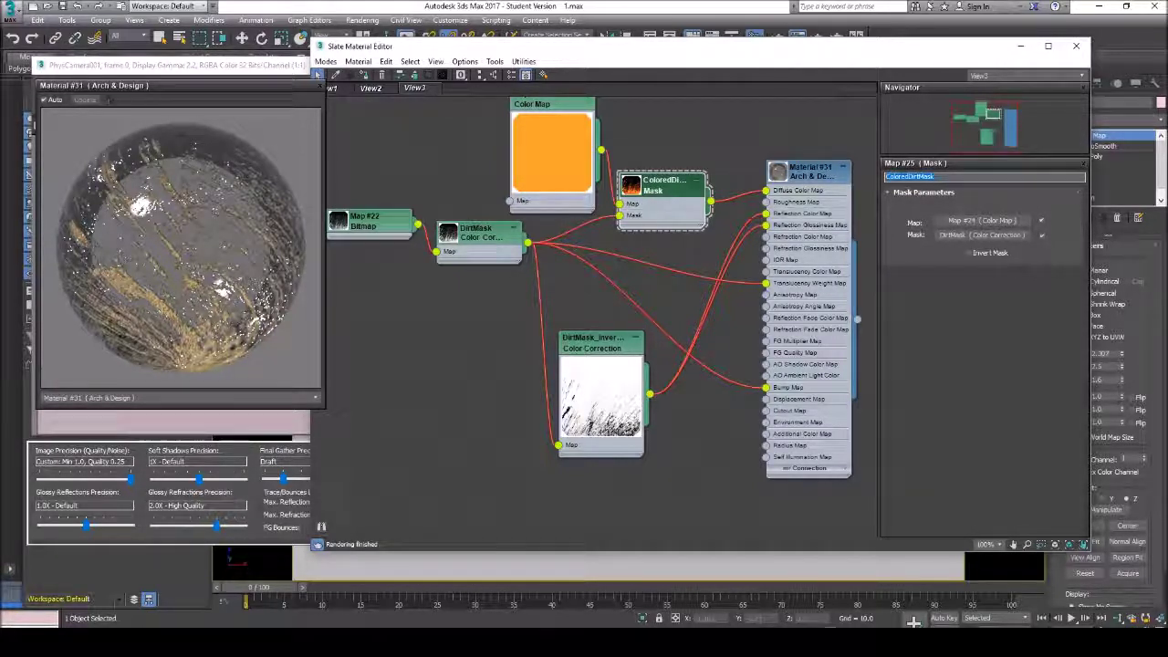
double_click(811, 176)
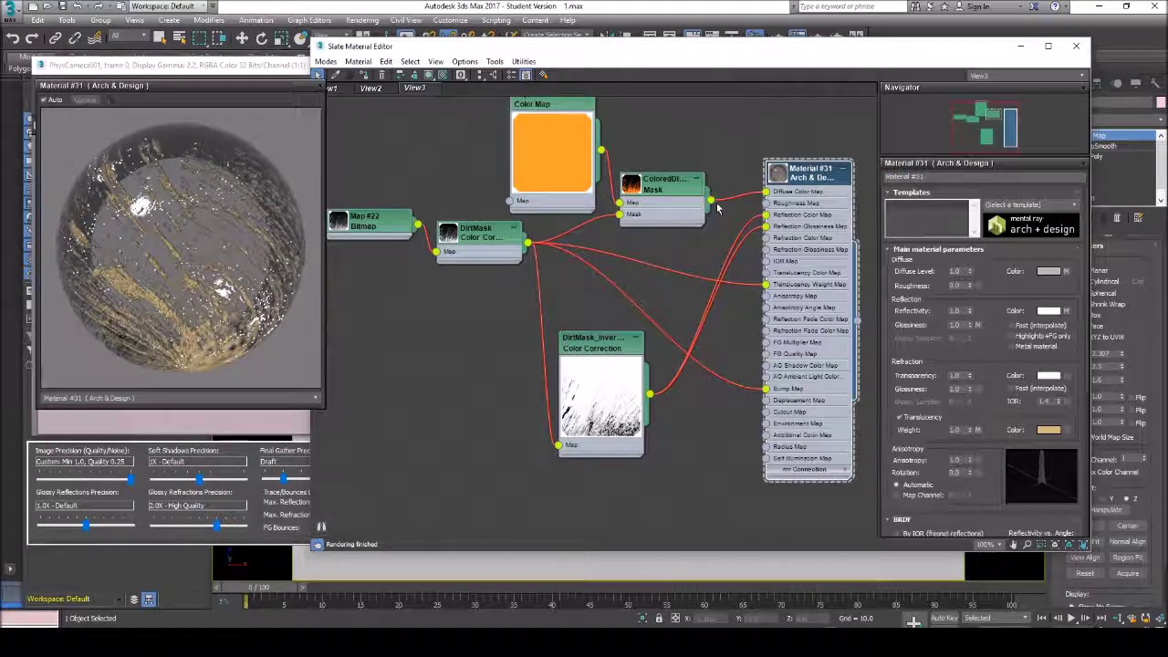
left_click_drag(710, 204, 766, 274)
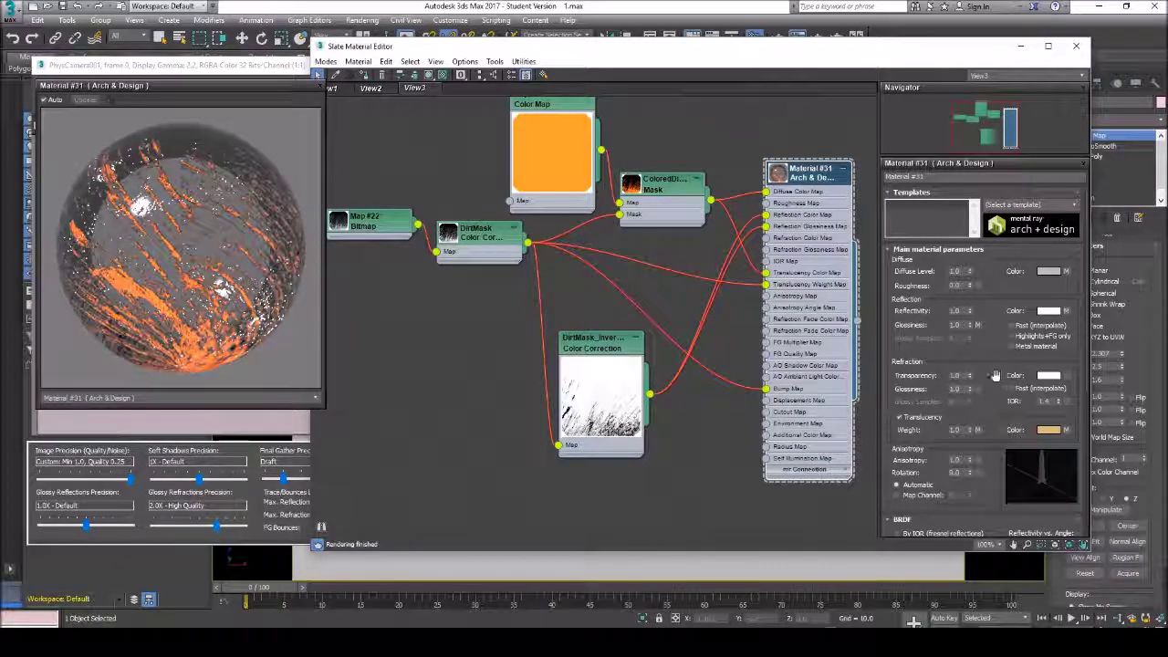
Set Refraction IOR to 1.3 and wire DirtMask_inverse into a refraction map input.
double_click(1045, 400)
left_click(1047, 392)
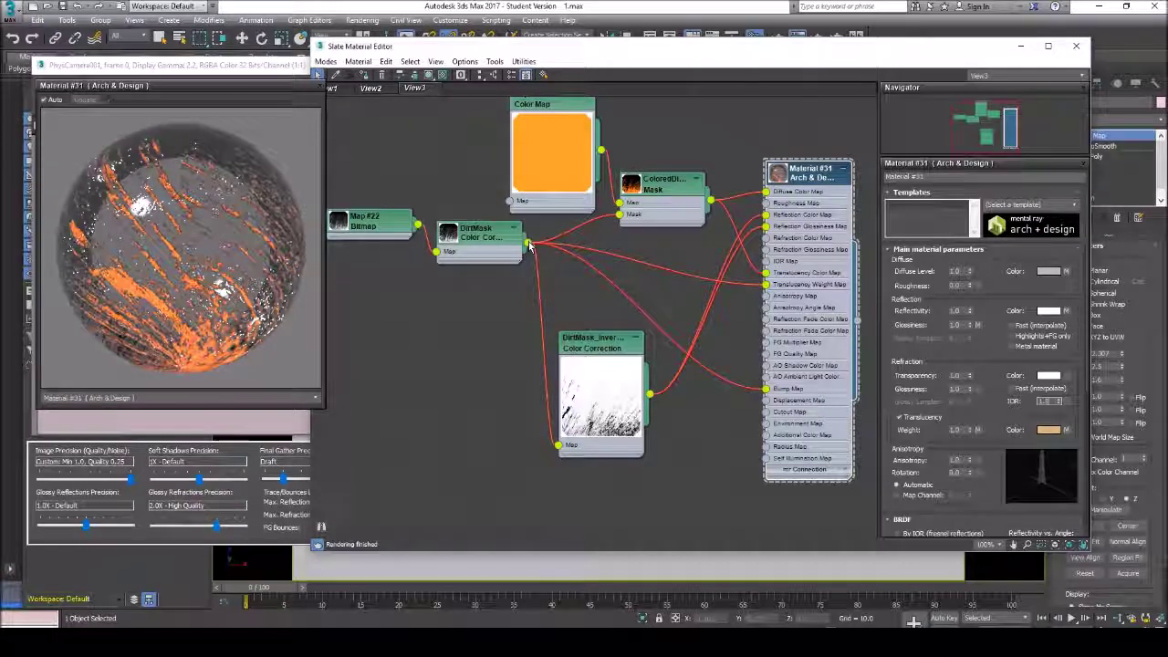
type("1.3")
key("Return")
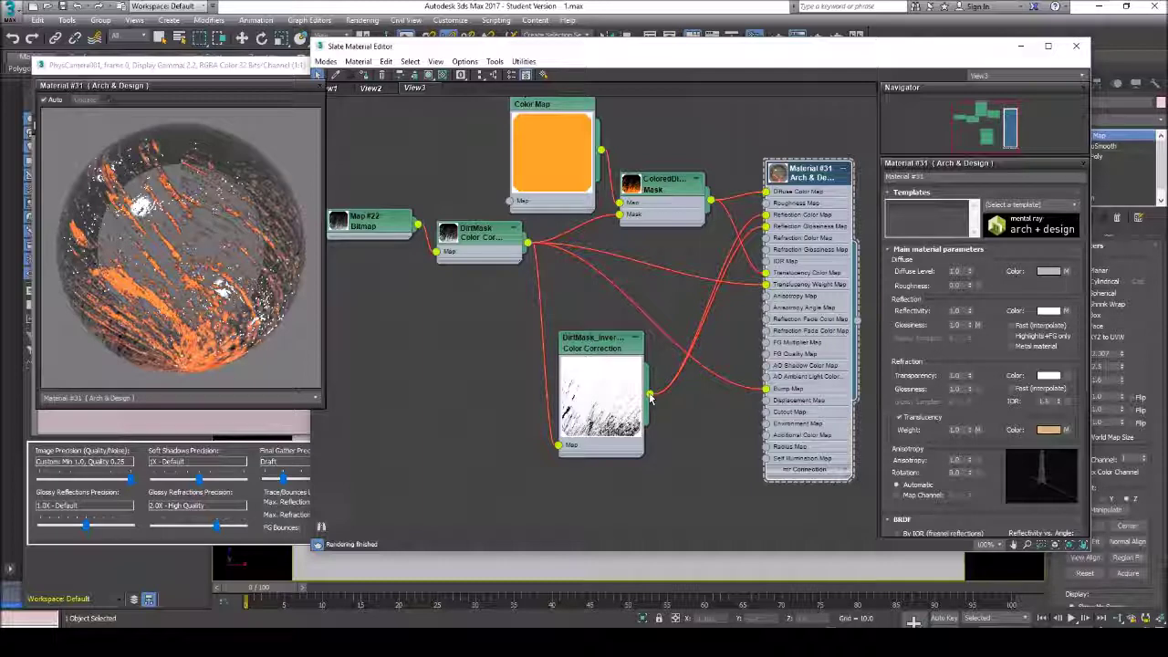
left_click_drag(650, 397, 764, 237)
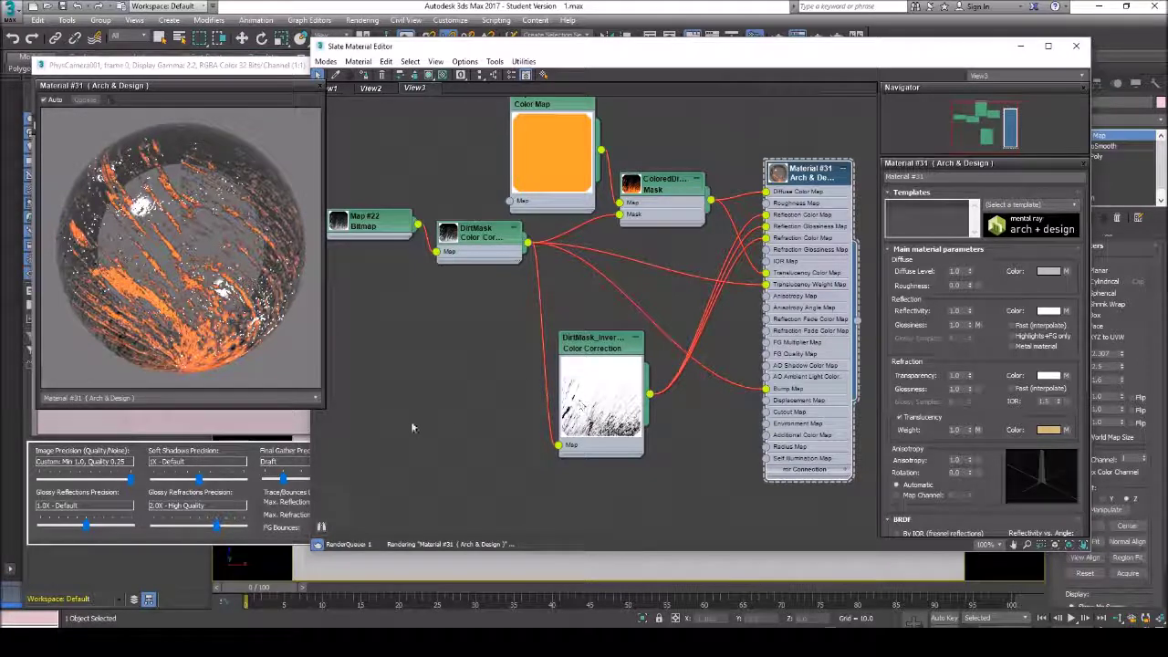
Wire DirtMask into Reflection Color Map and DirtMask_inverse into another Material #31 slot.
left_click(318, 399)
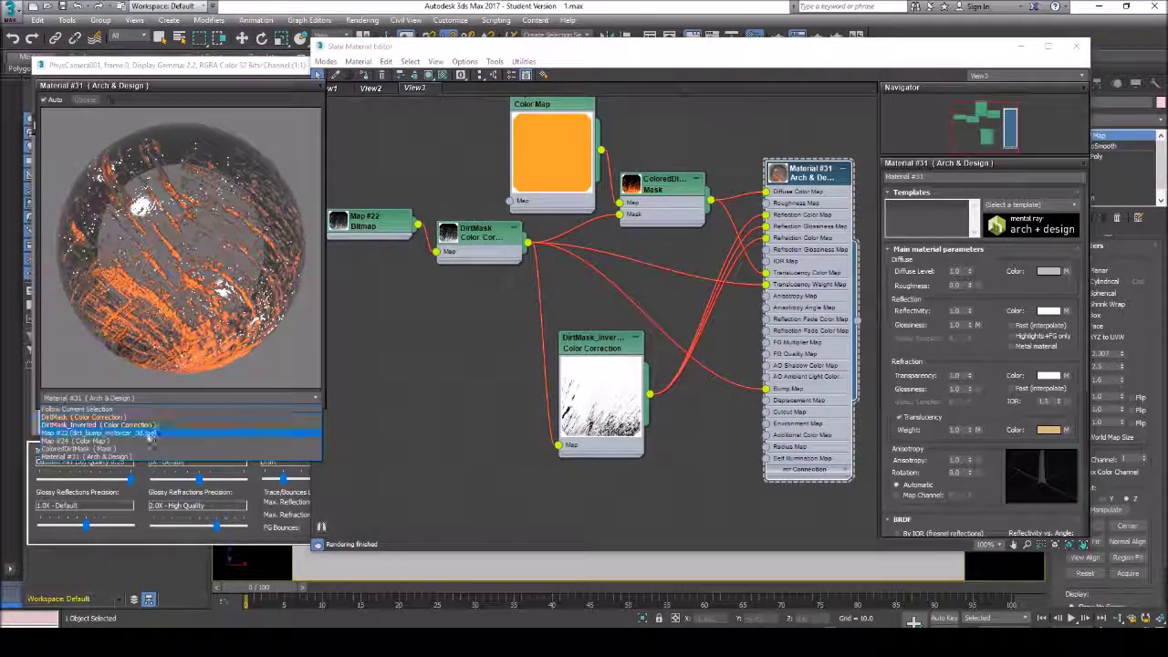
left_click(433, 463)
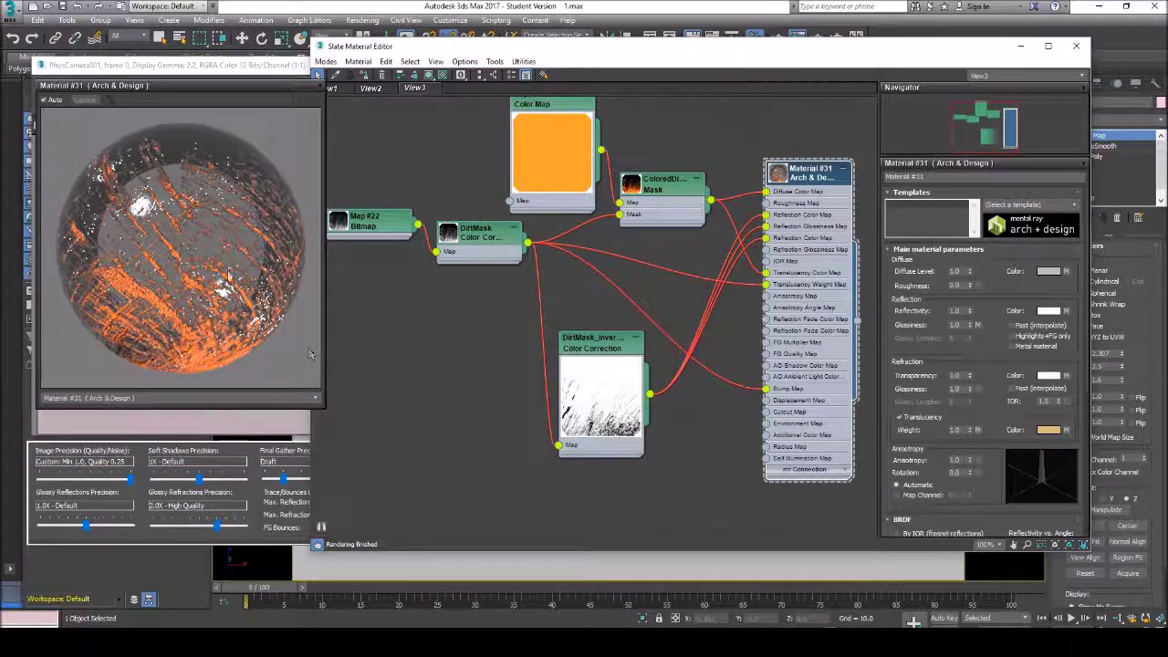
left_click_drag(527, 242, 766, 238)
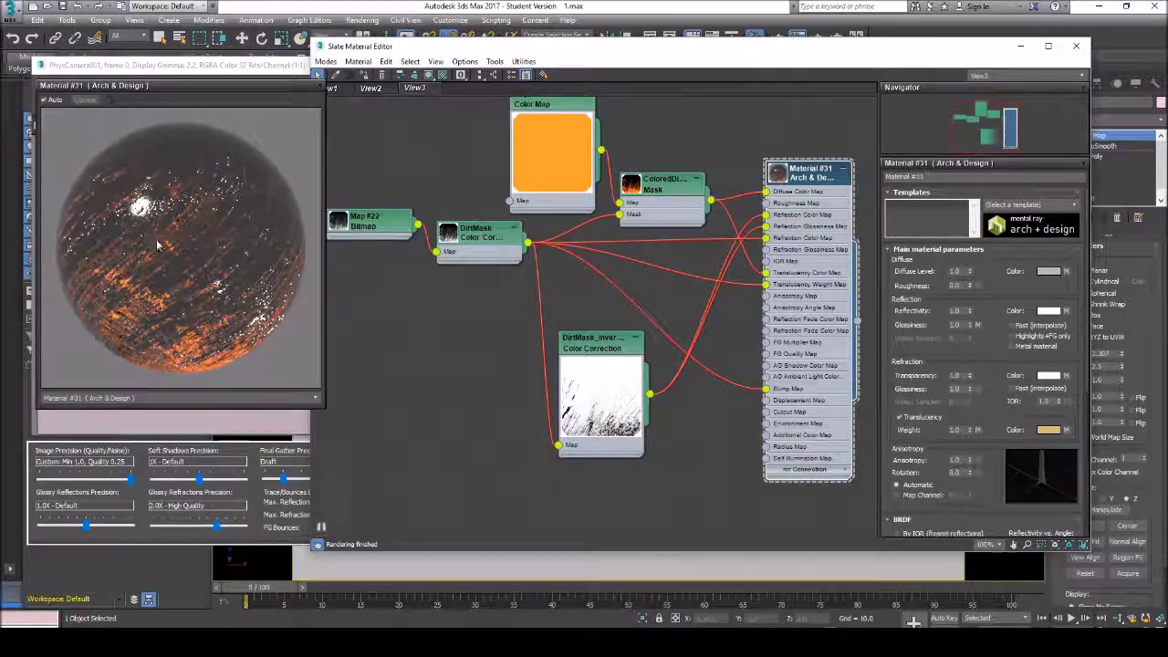
left_click_drag(649, 394, 768, 249)
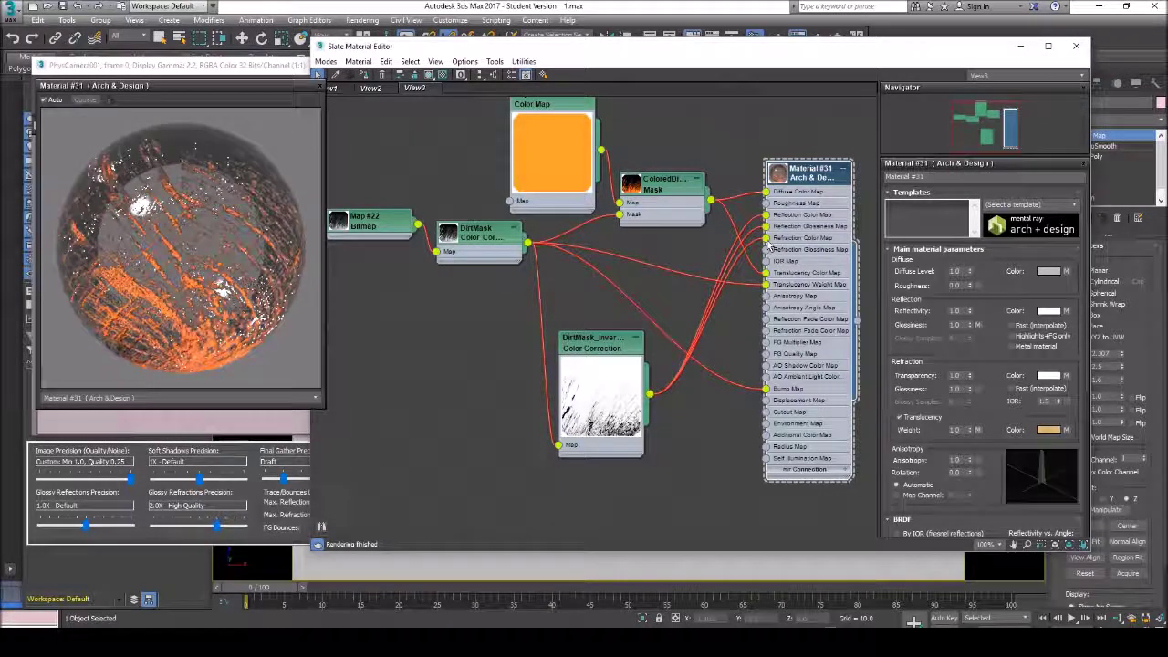
left_click(241, 66)
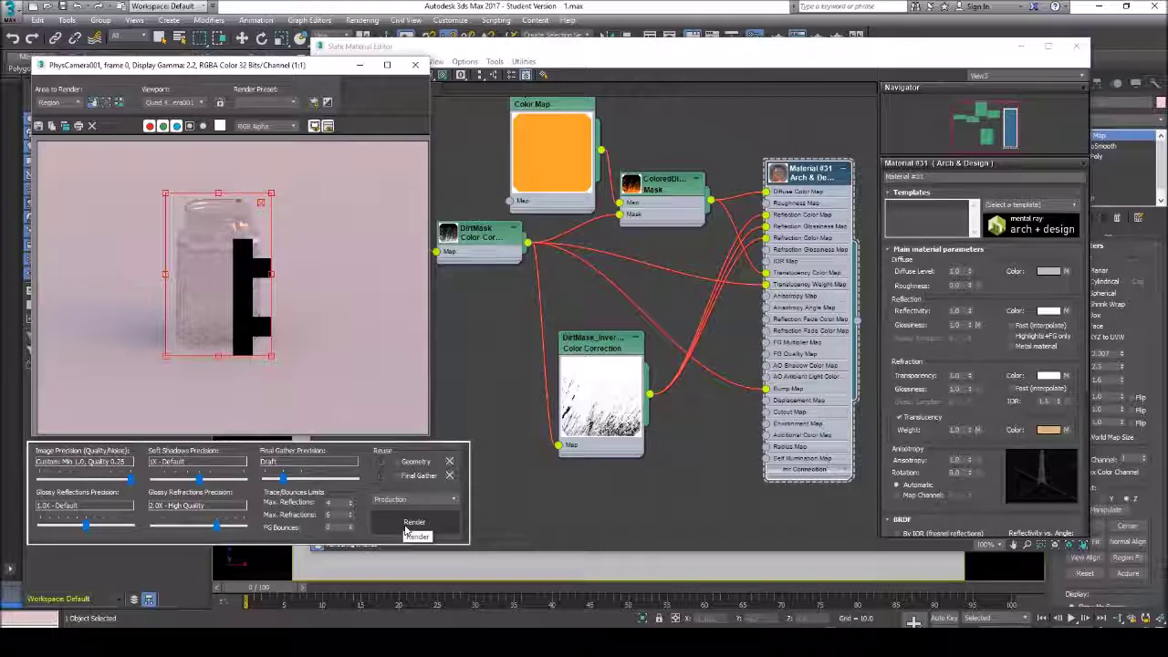
Render the jar again with the updated Material #31.
left_click(410, 523)
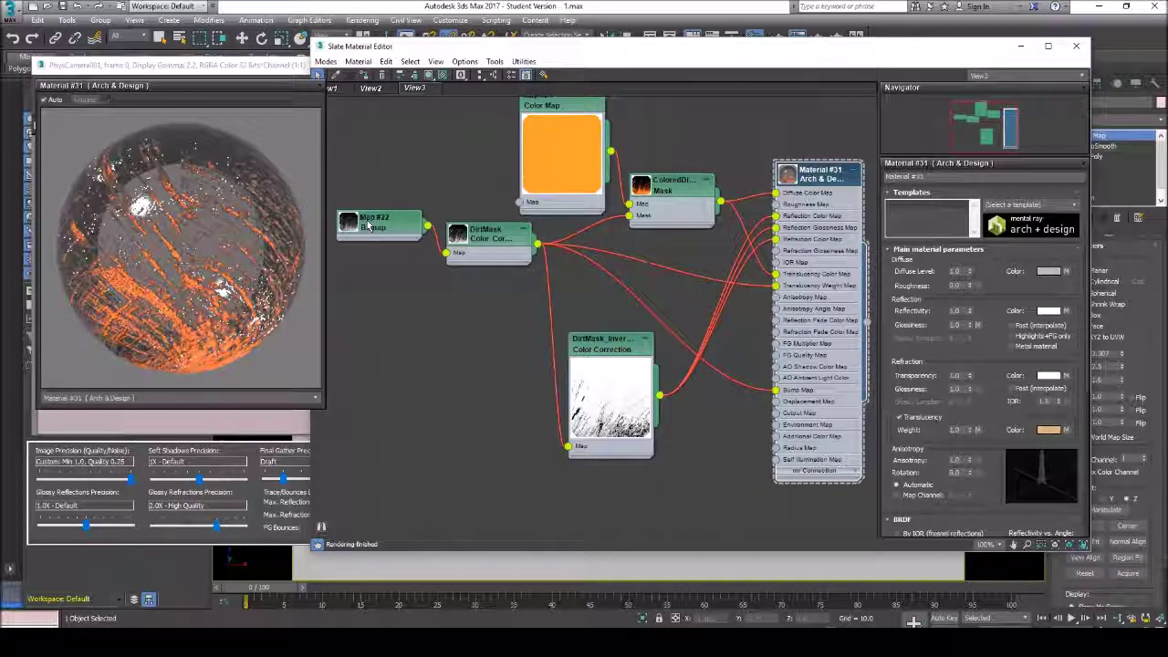
Keep Material #31 in the preview and bring the PhysCamera001 jar render forward.
left_click(315, 399)
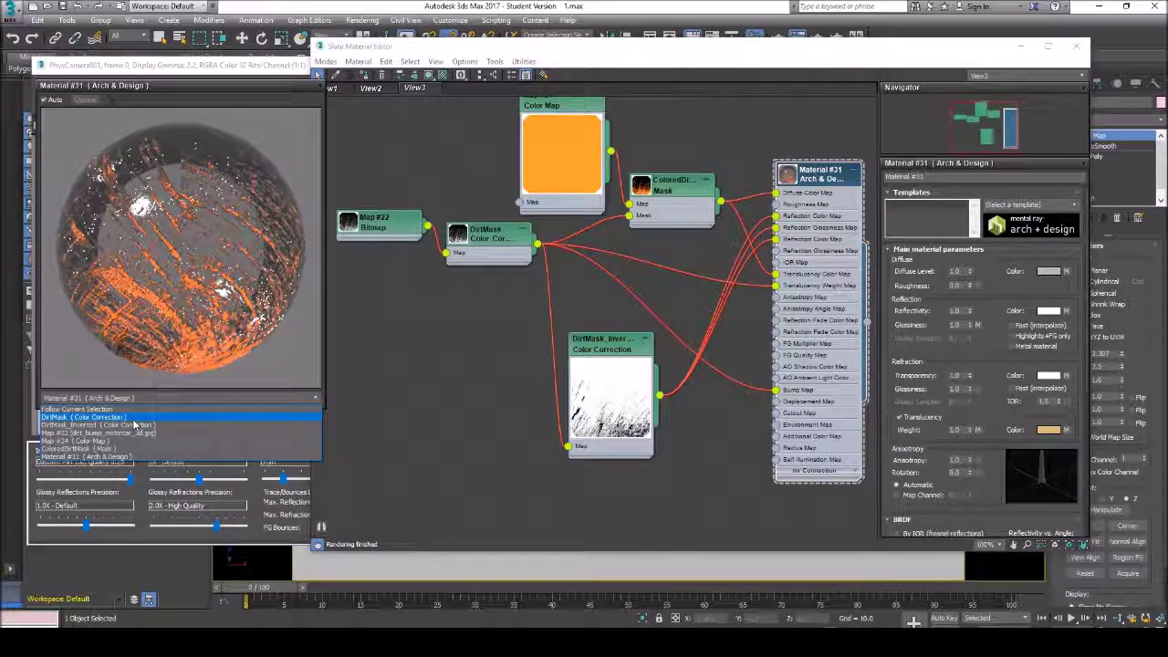
left_click(513, 430)
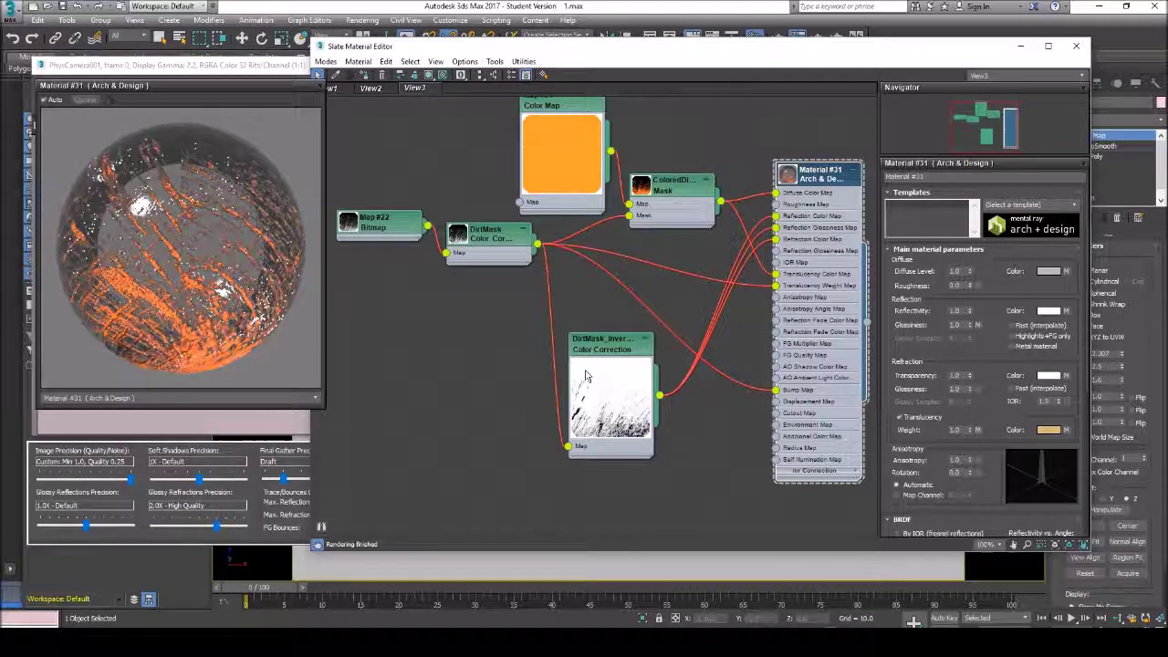
left_click(221, 423)
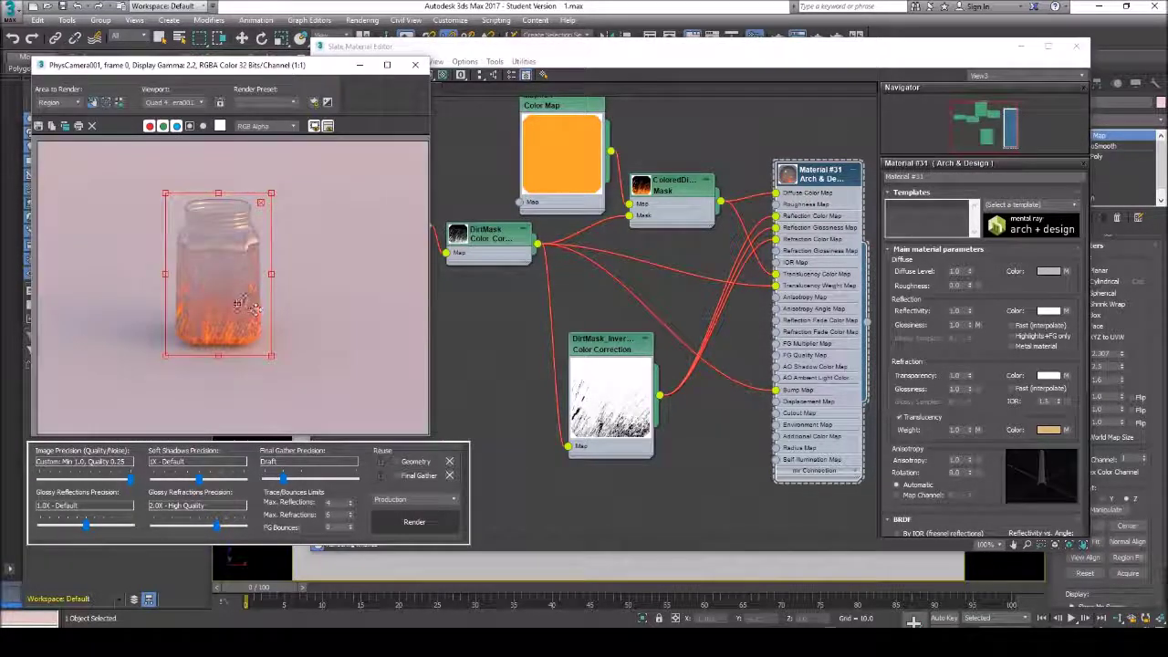